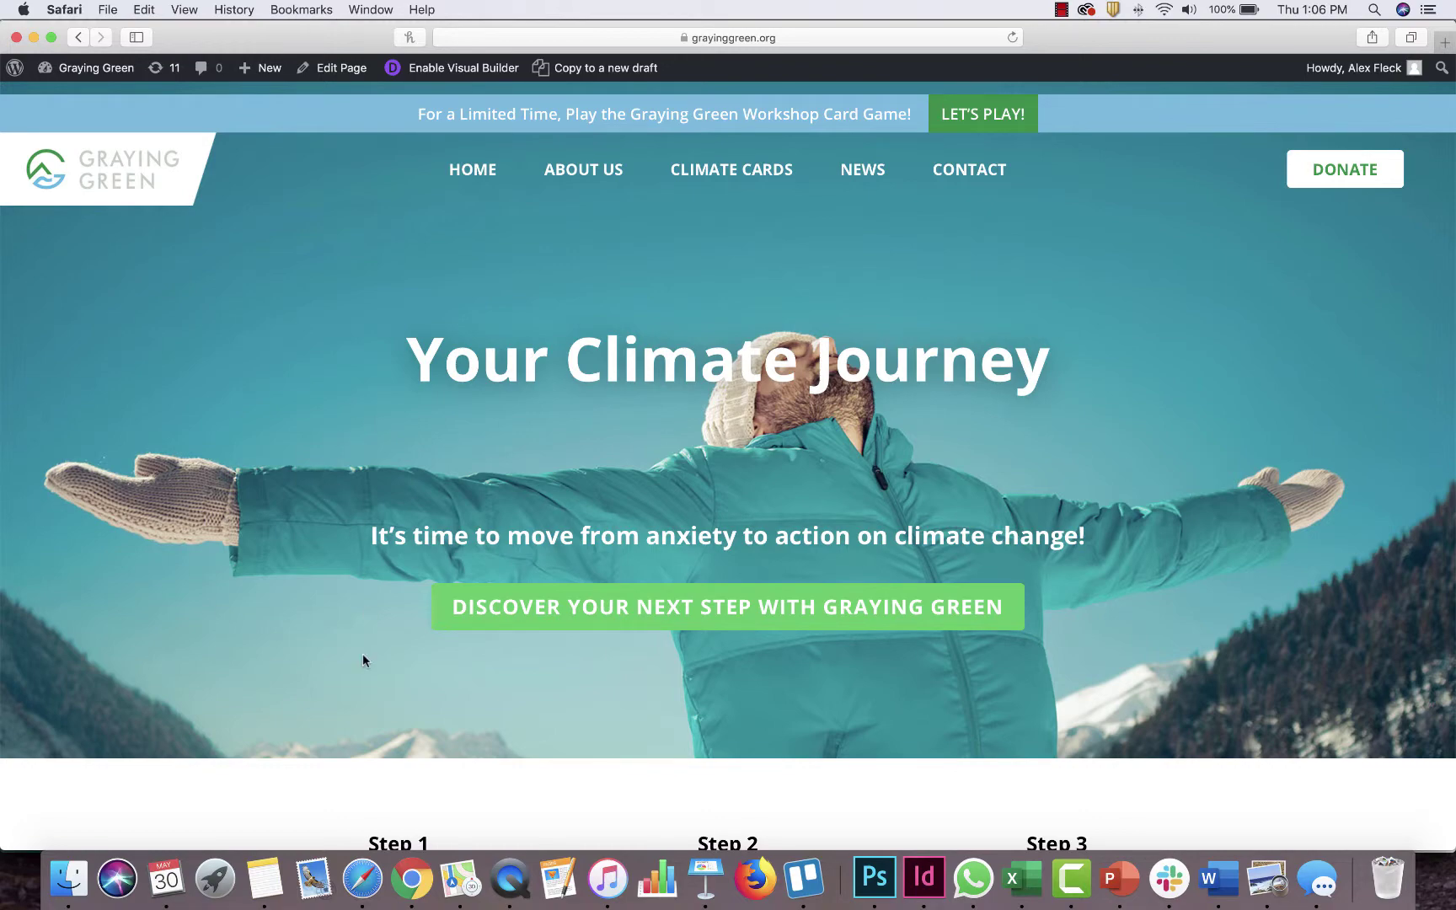
Look through the Graying Green home page from the hero banner down to the social feeds and newsletter section
scroll(364, 660, "down", 1)
scroll(364, 660, "down", 3)
scroll(363, 660, "down", 10)
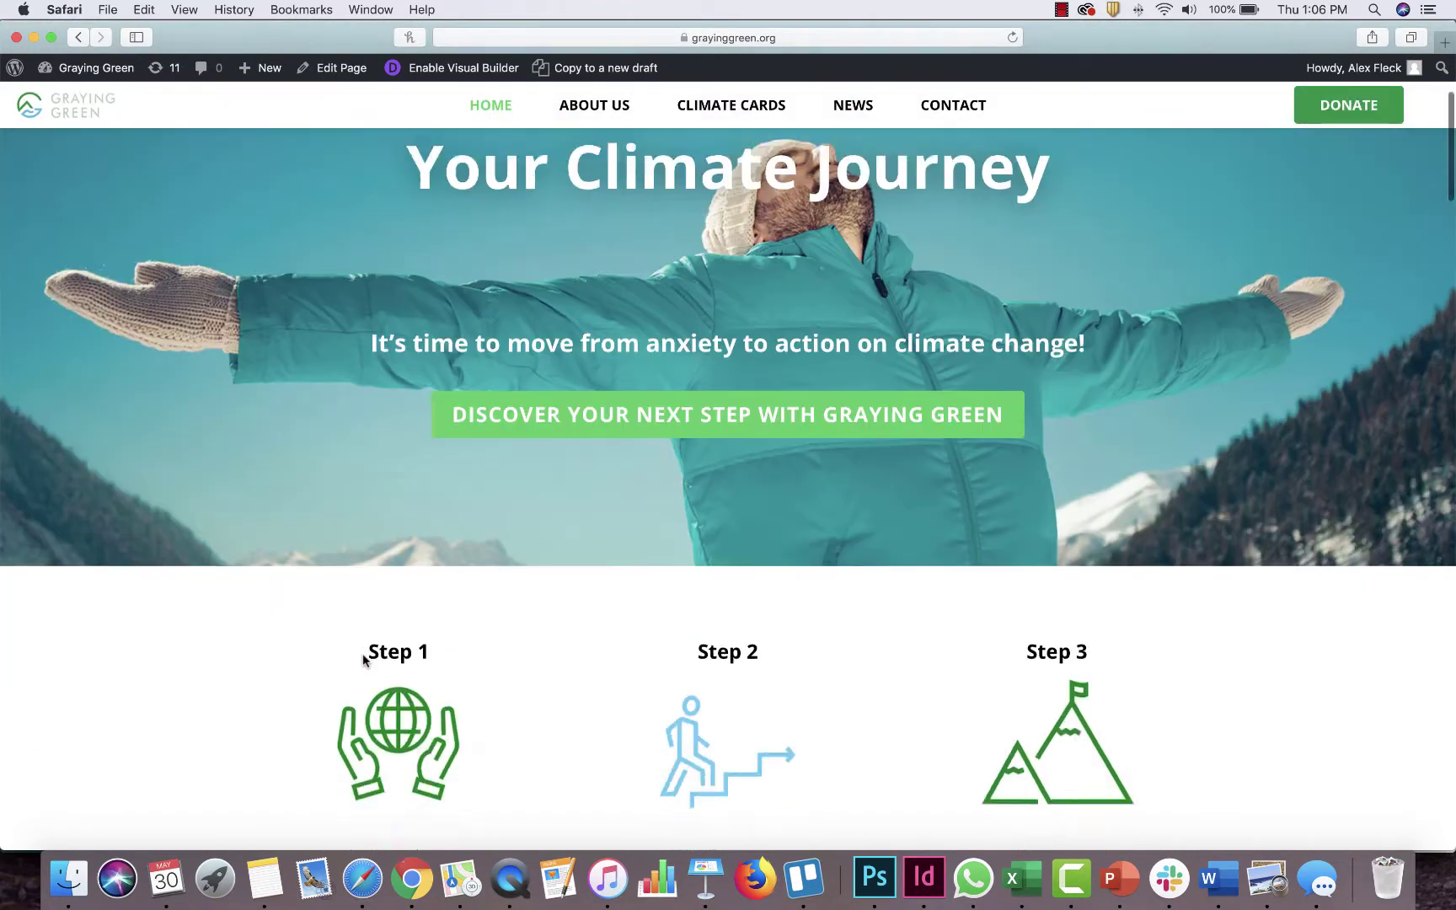
scroll(363, 660, "down", 15)
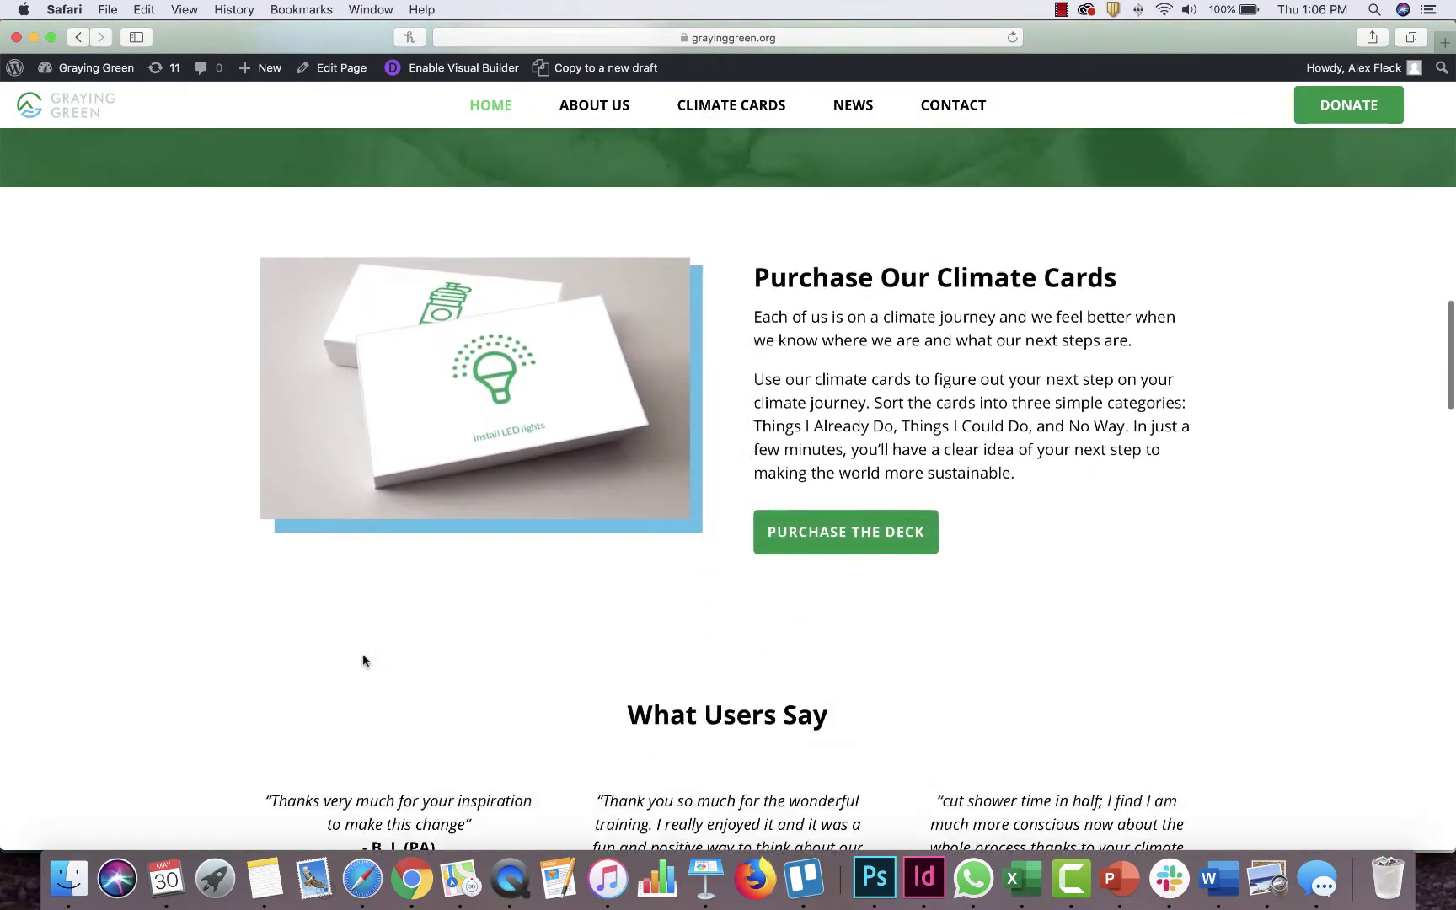
scroll(364, 659, "down", 10)
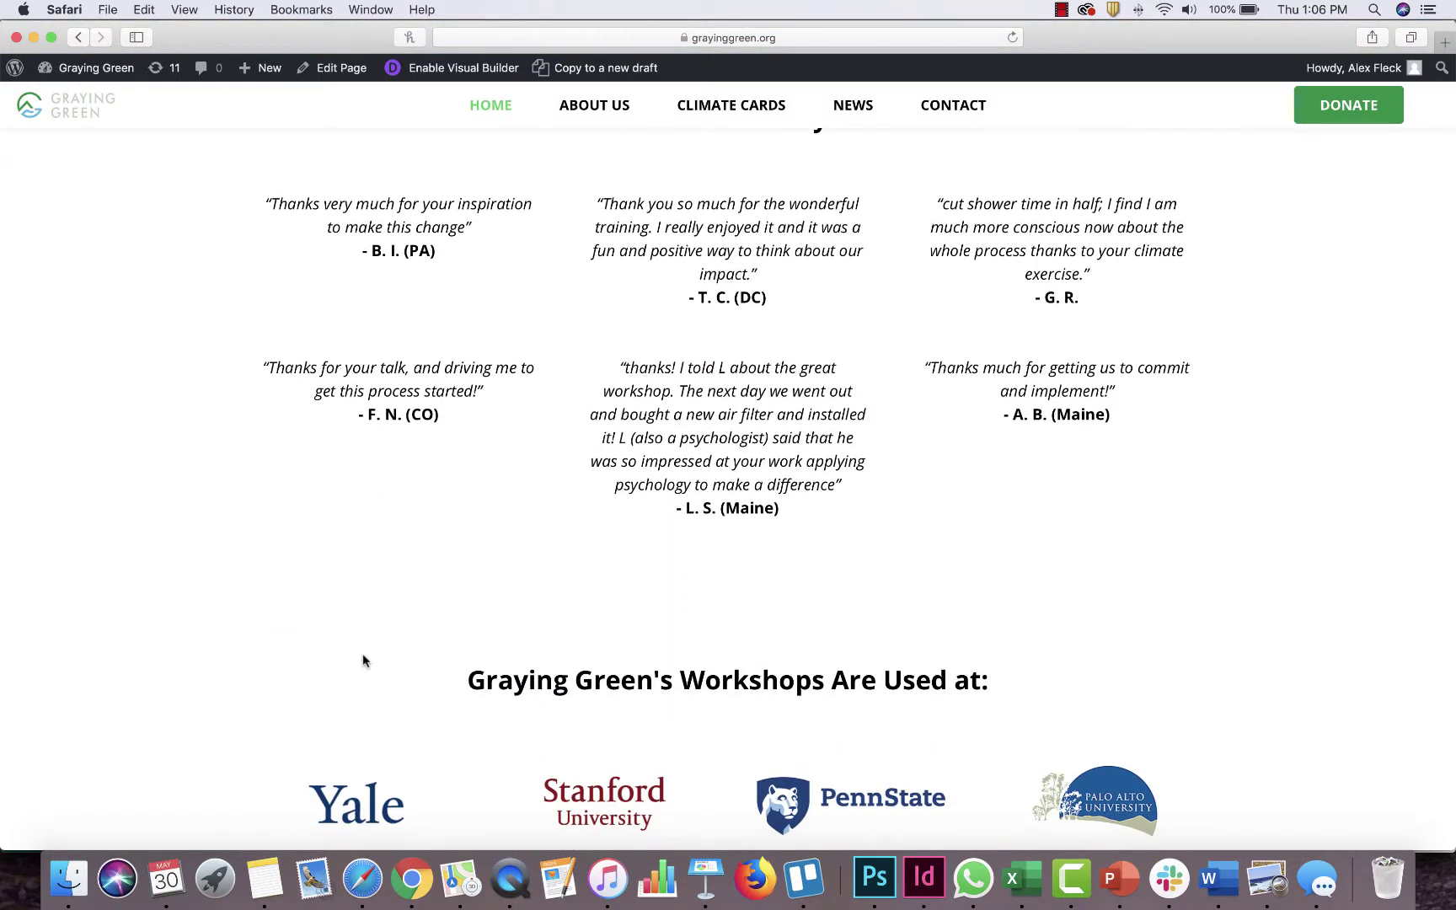
scroll(364, 660, "down", 20)
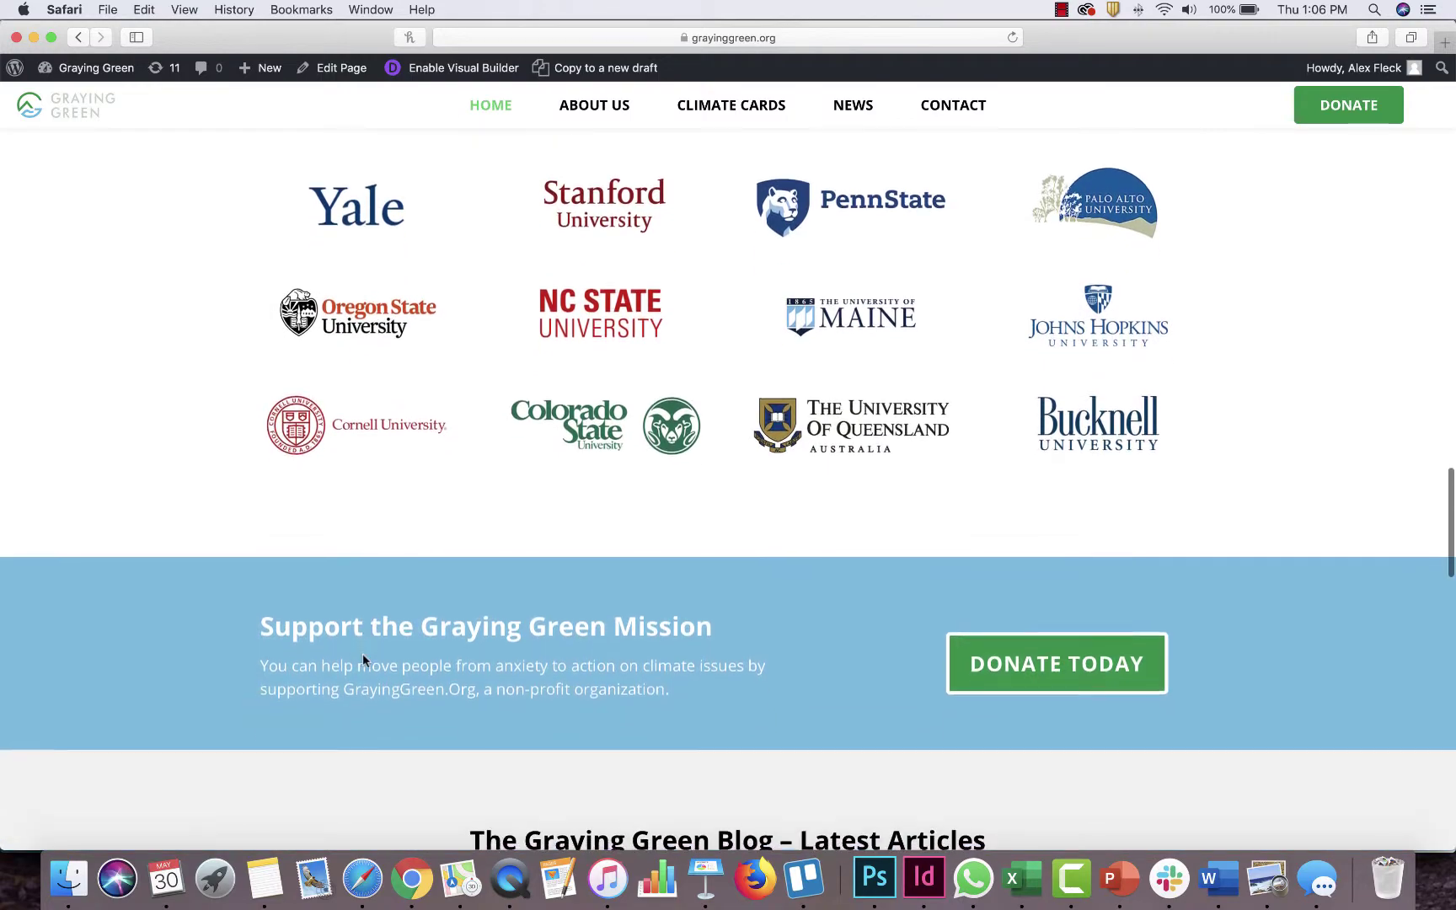
scroll(363, 657, "down", 18)
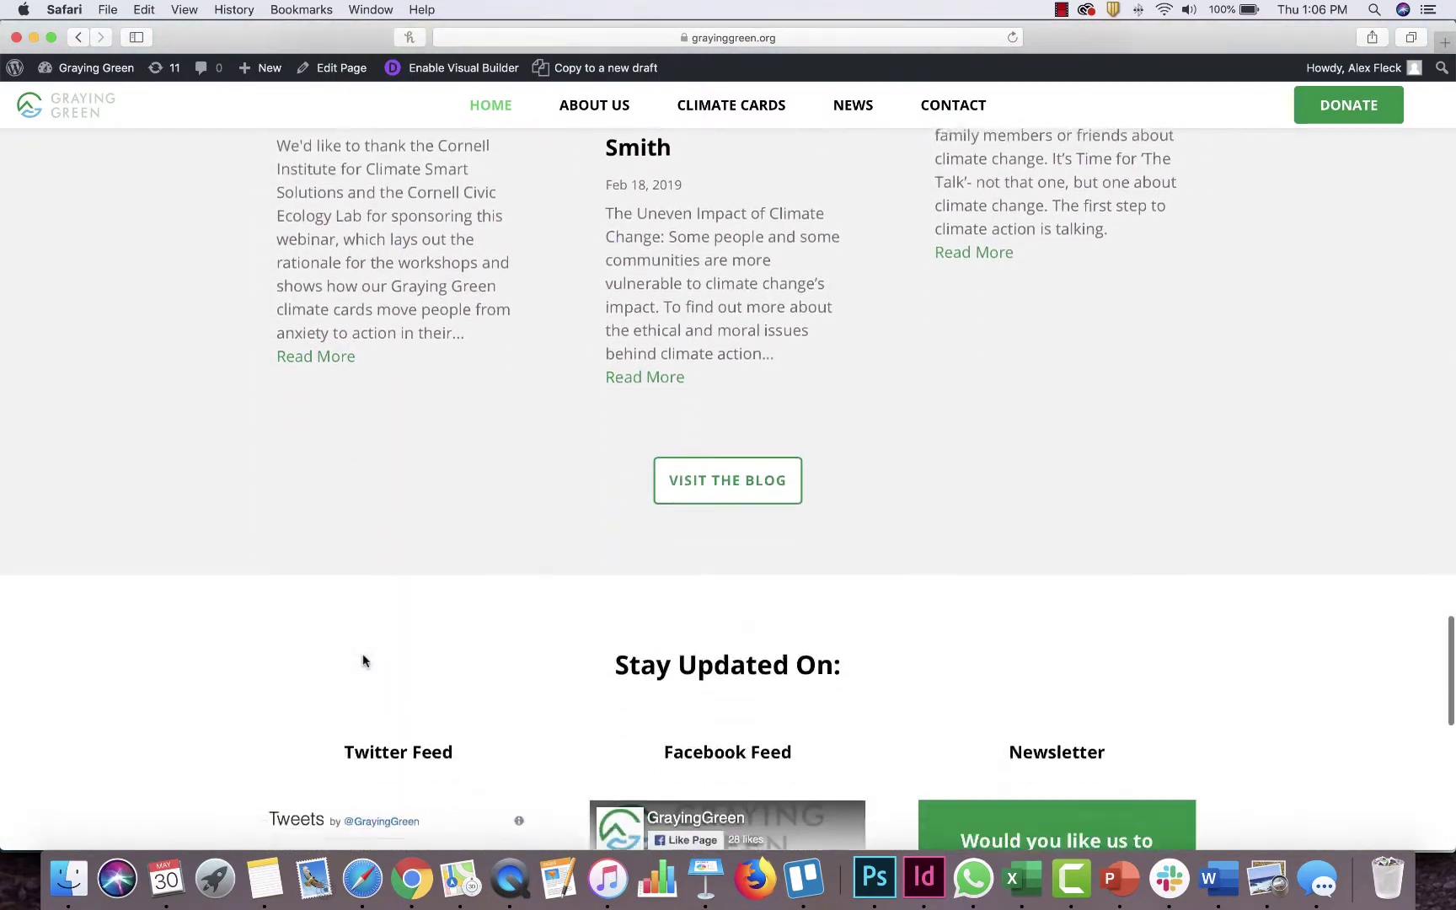
scroll(640, 189, "up", 20)
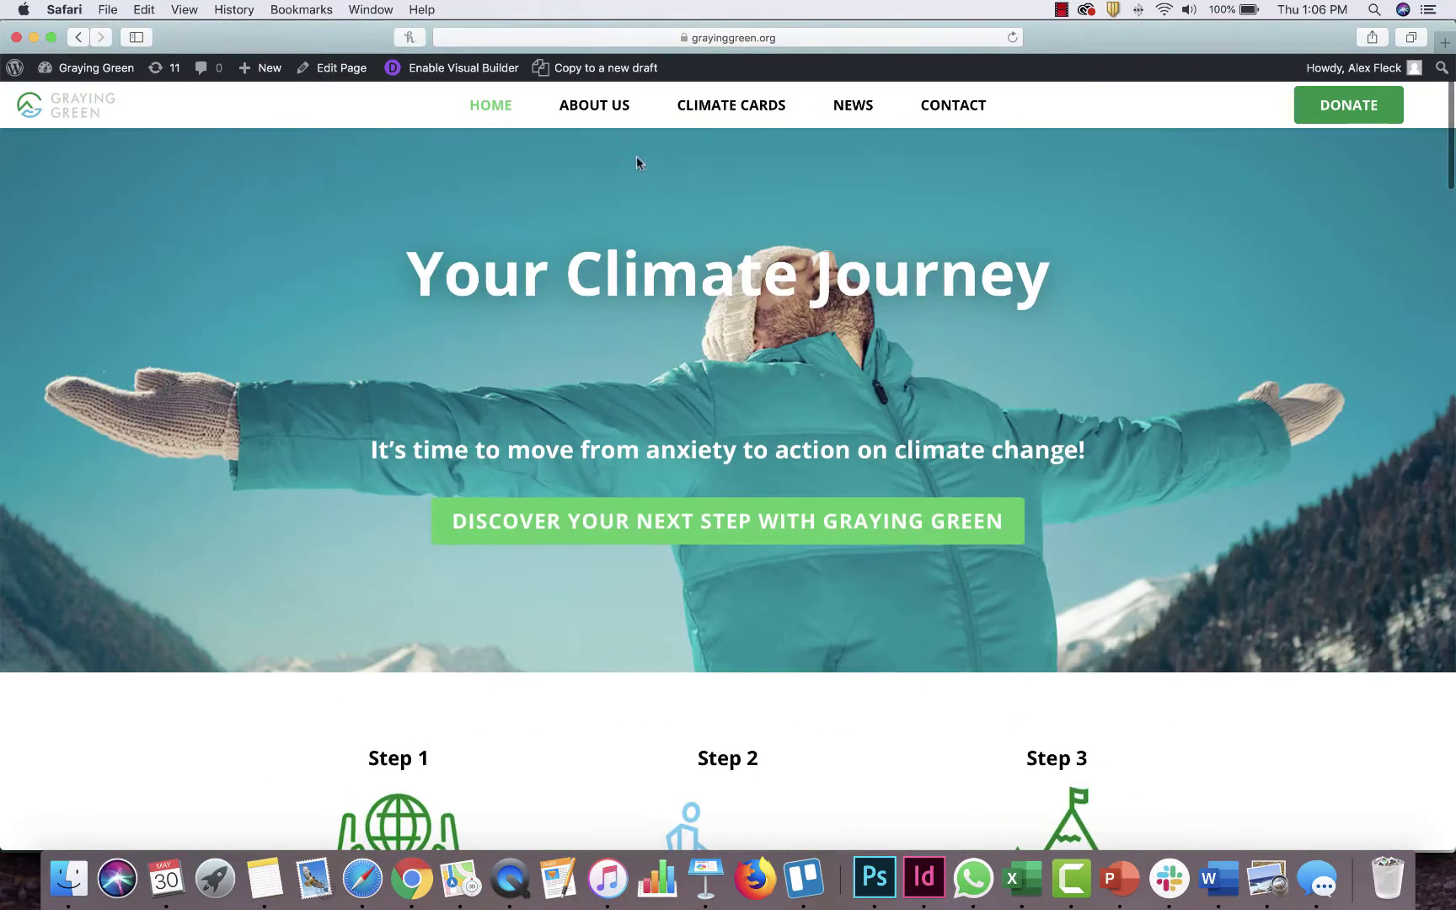
Review the About Us page down to its contact form, and return to the site's home page
left_click(599, 110)
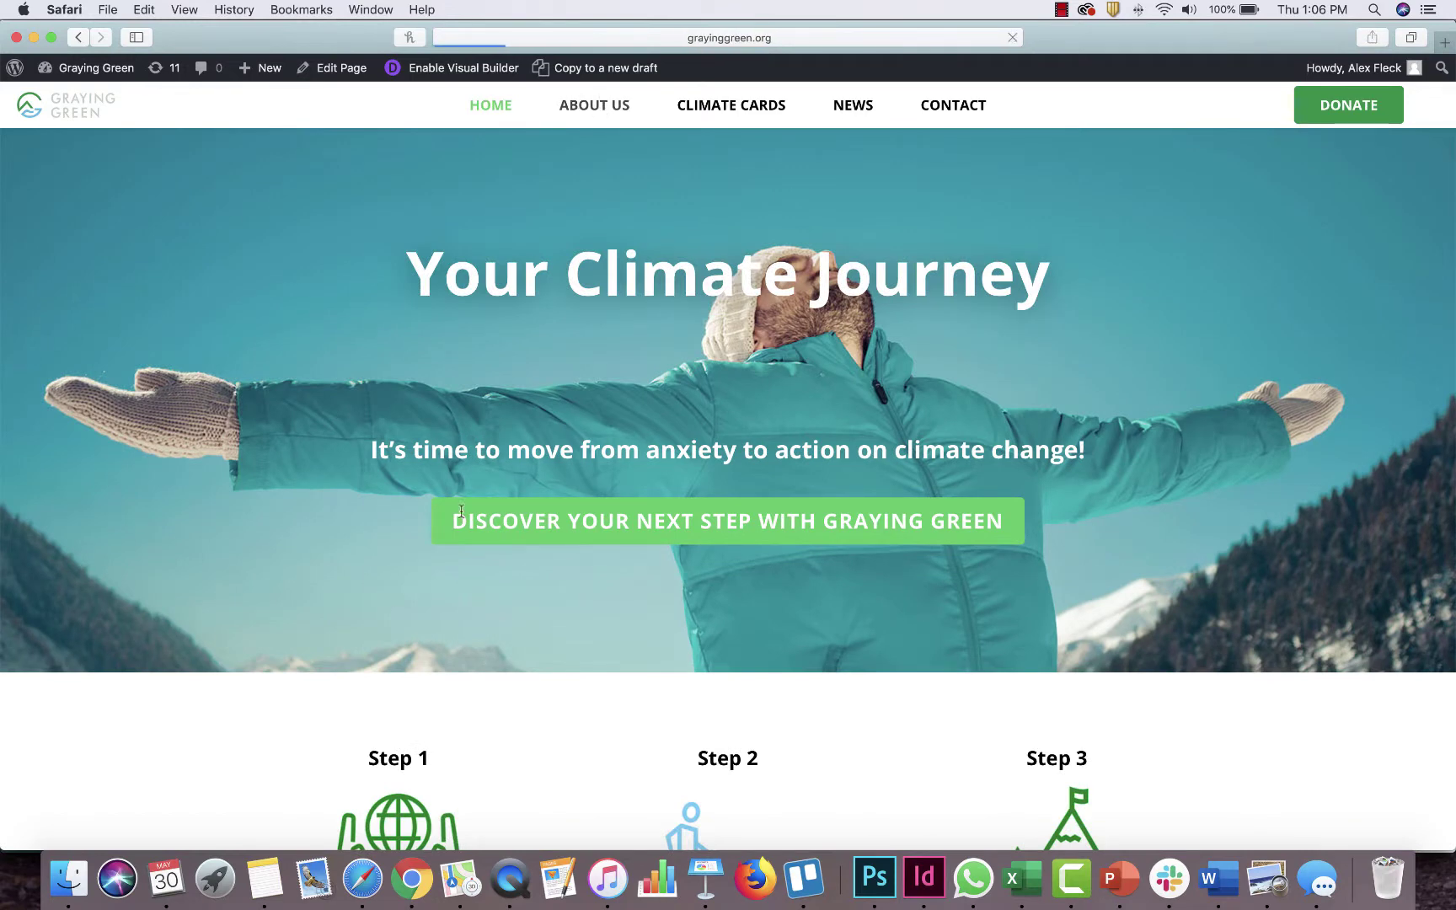
scroll(687, 674, "down", 20)
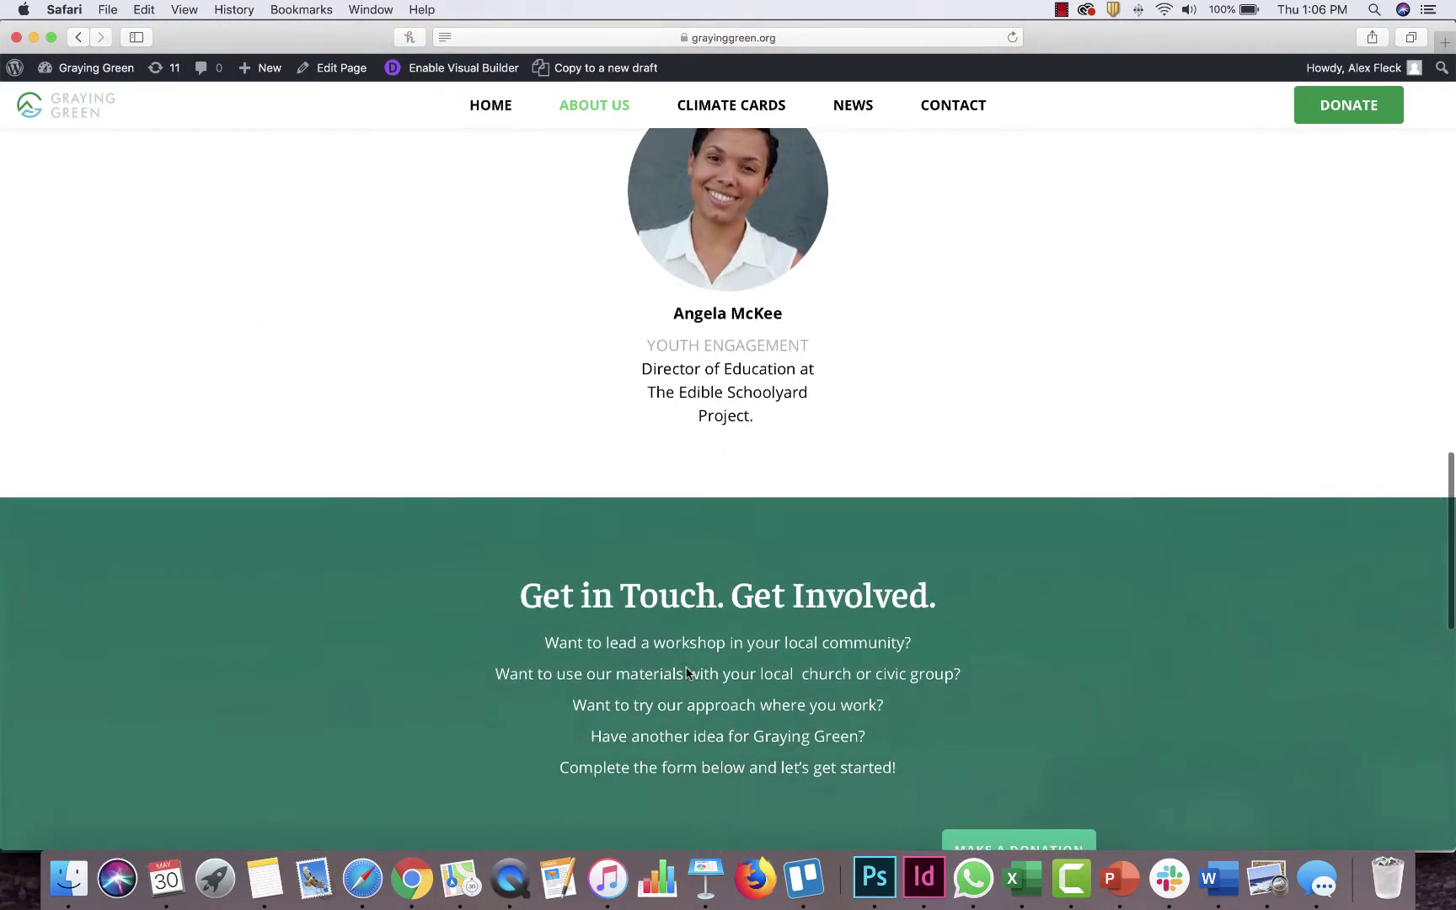
scroll(687, 672, "down", 15)
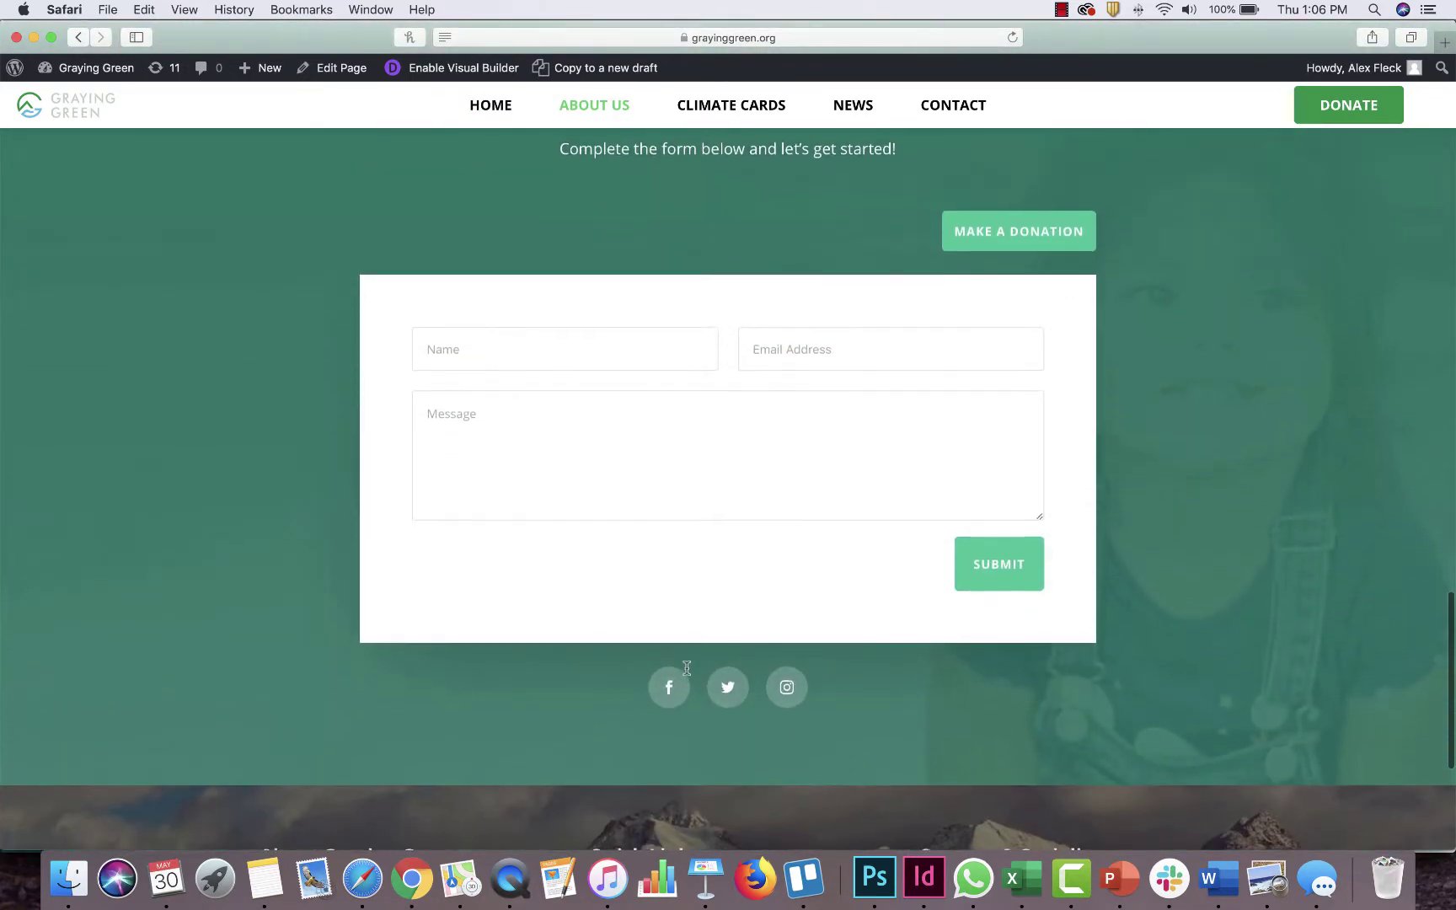
scroll(687, 672, "down", 3)
scroll(689, 670, "up", 20)
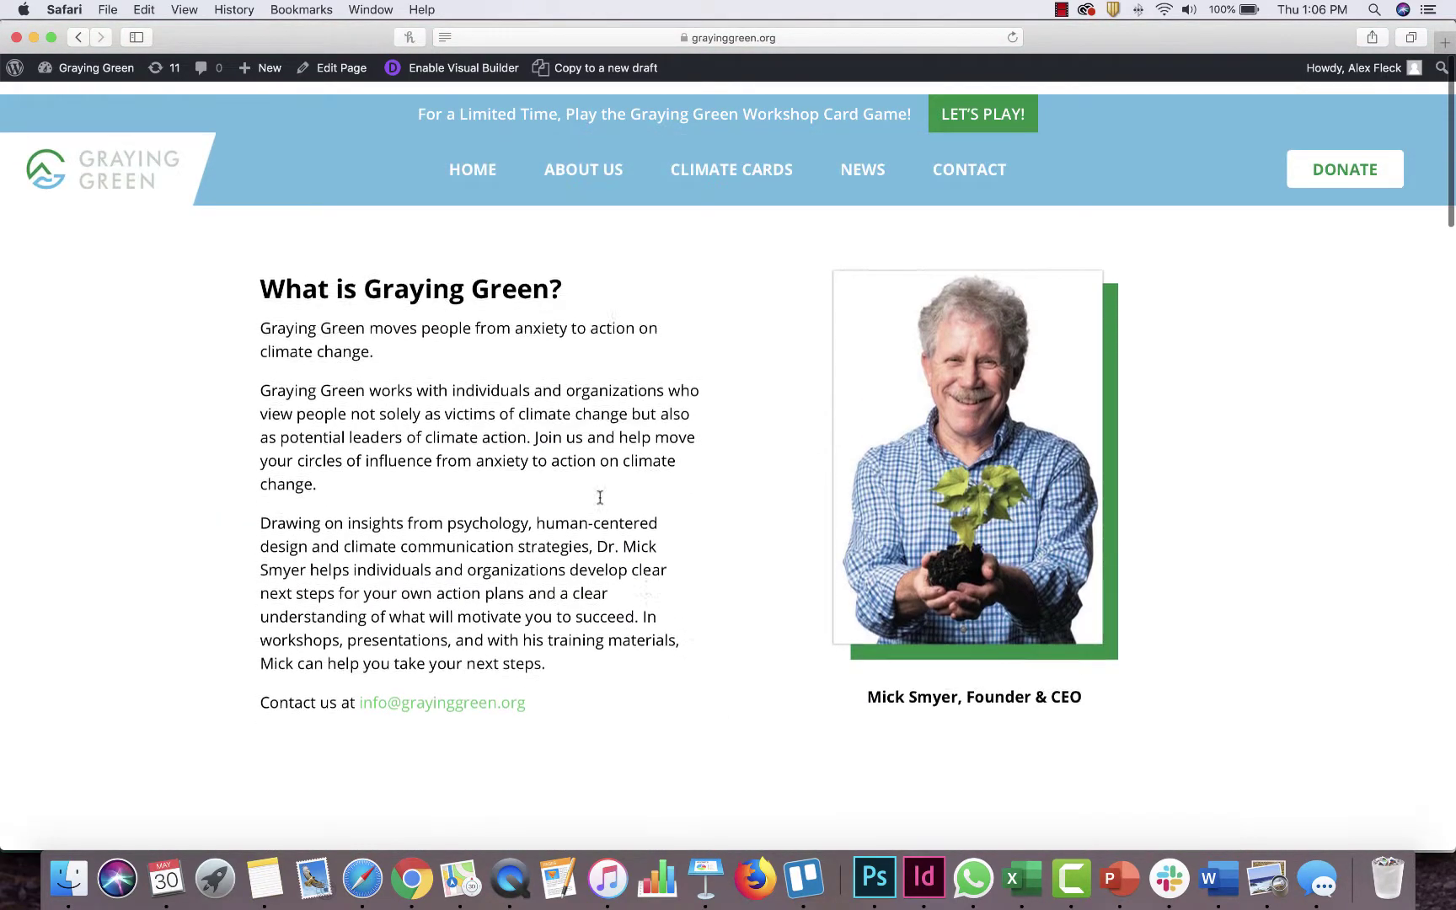
left_click(481, 171)
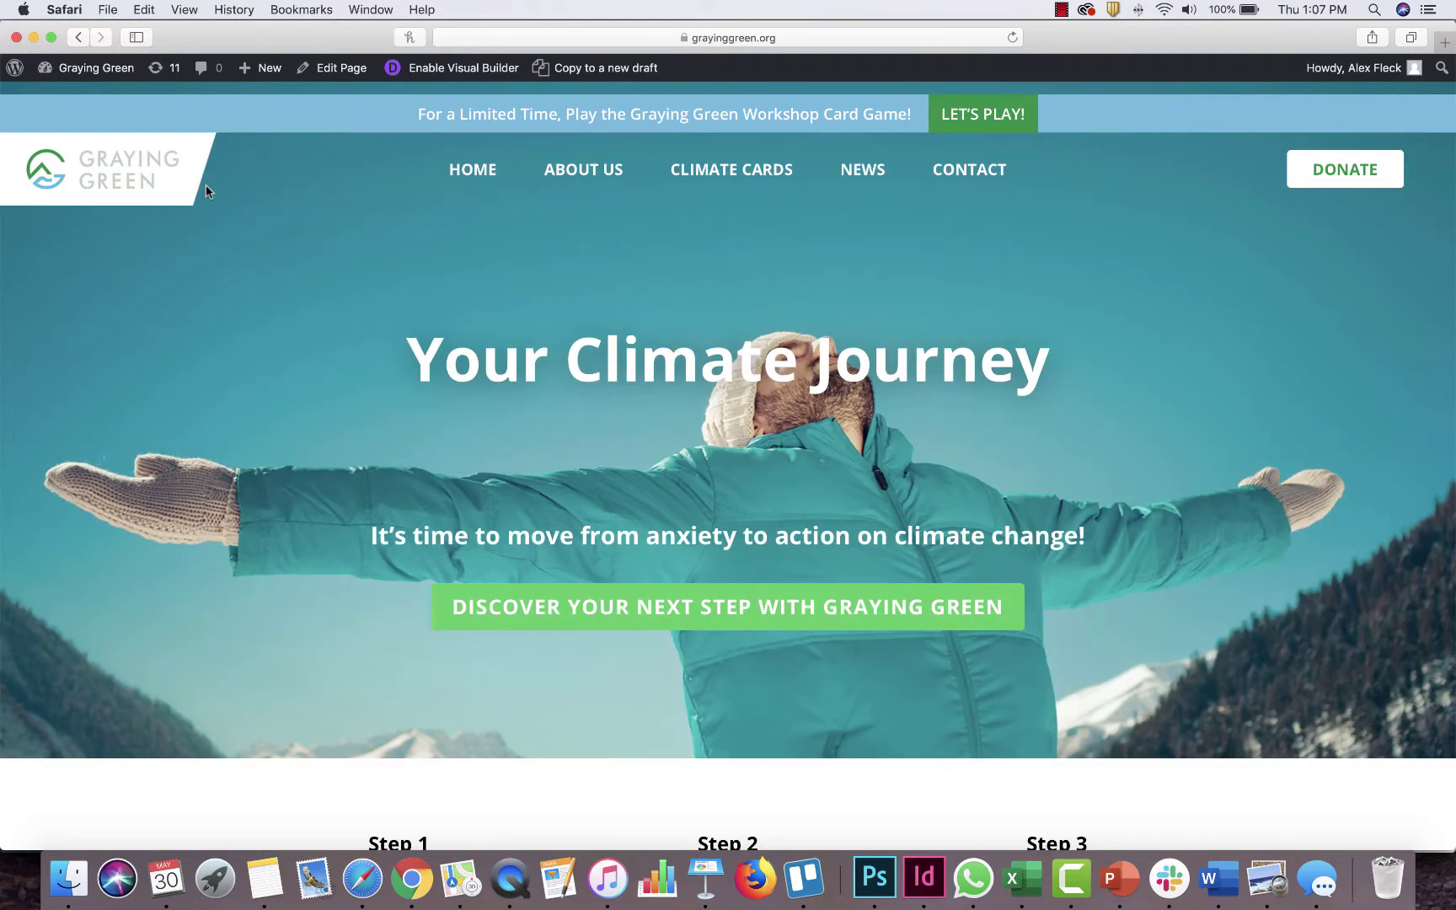
On the site's dashboard, hide the WordPress Events and News, WooCommerce status, WooCommerce recent reviews, Activity and At a Glance boxes
left_click(67, 99)
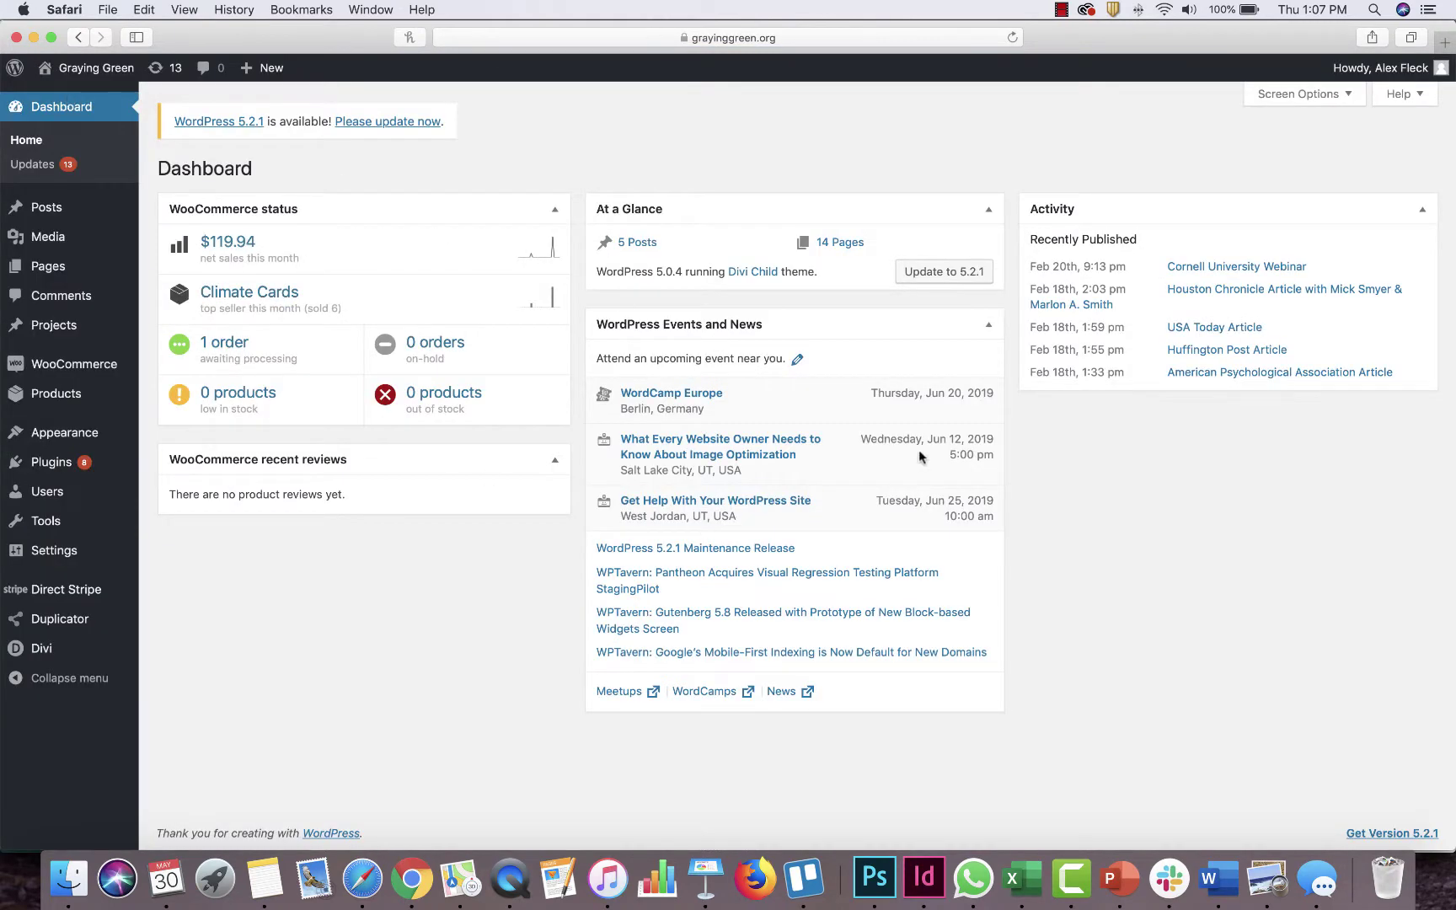
left_click(1310, 95)
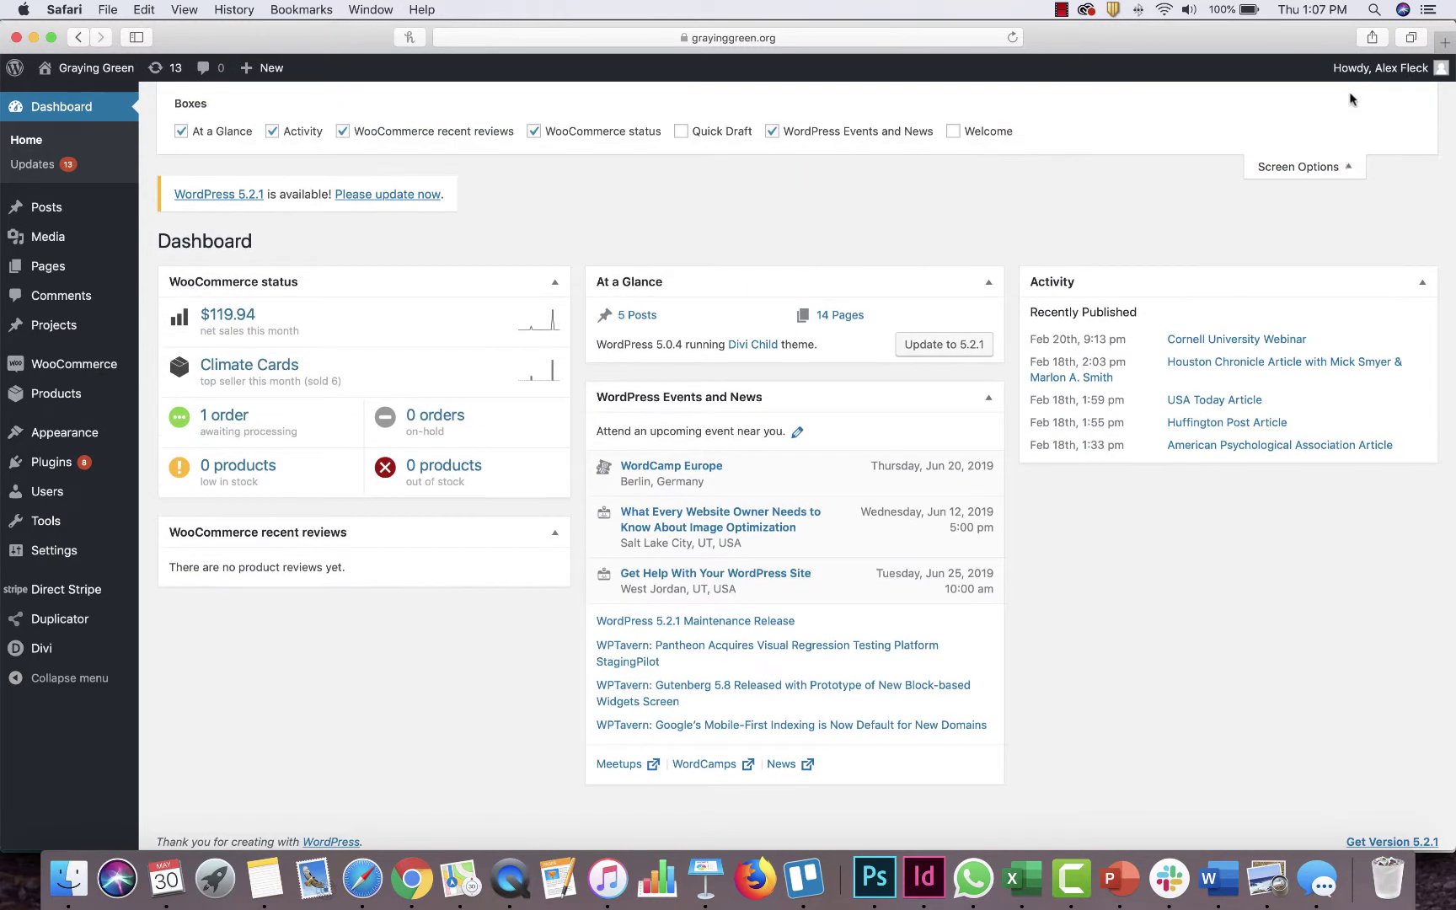
left_click(773, 132)
left_click(533, 132)
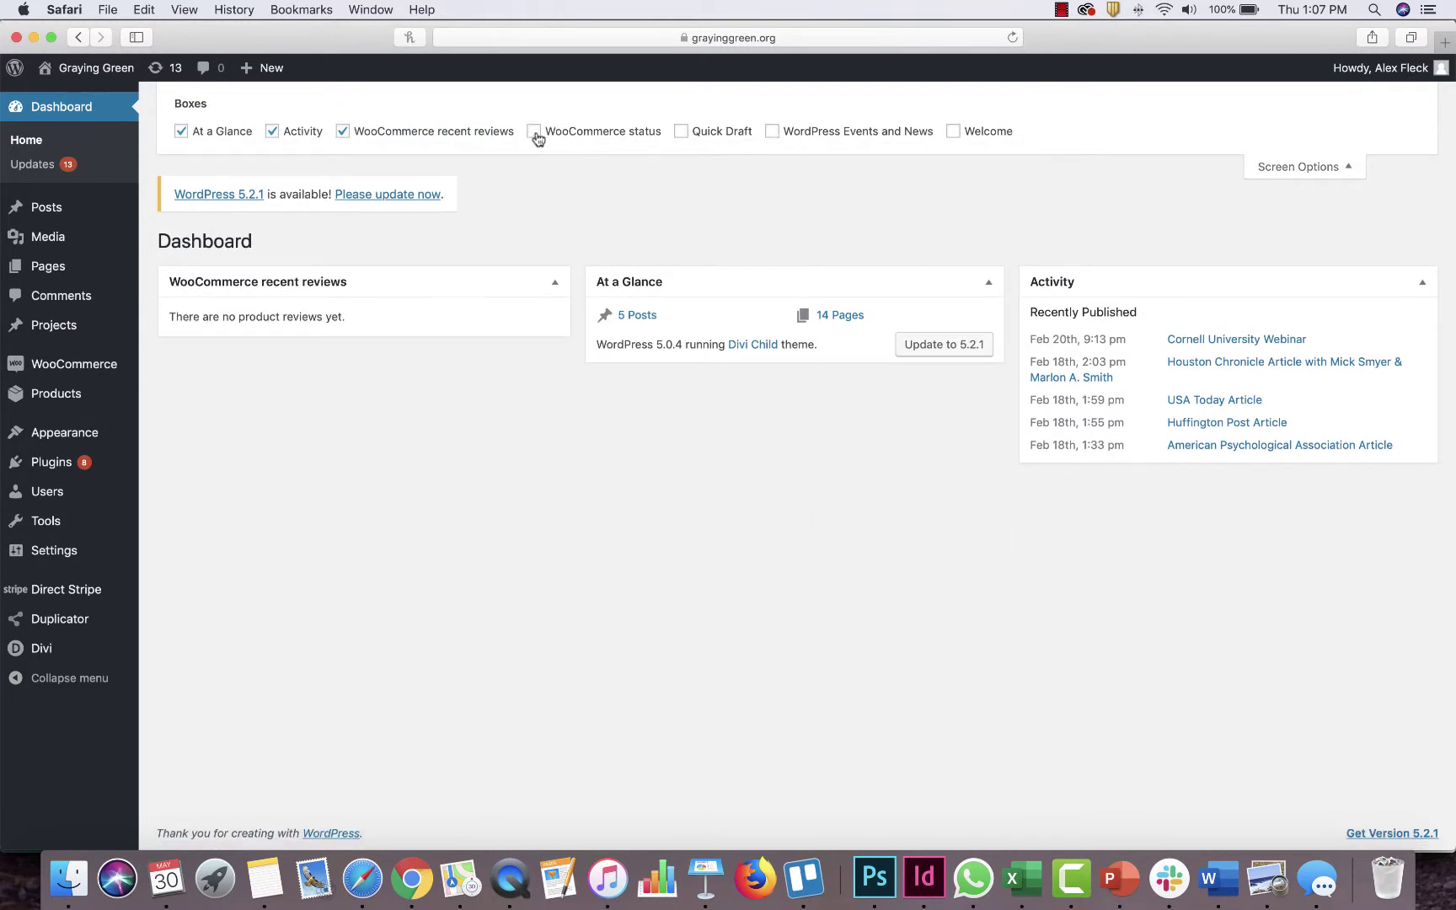
left_click(342, 132)
left_click(273, 132)
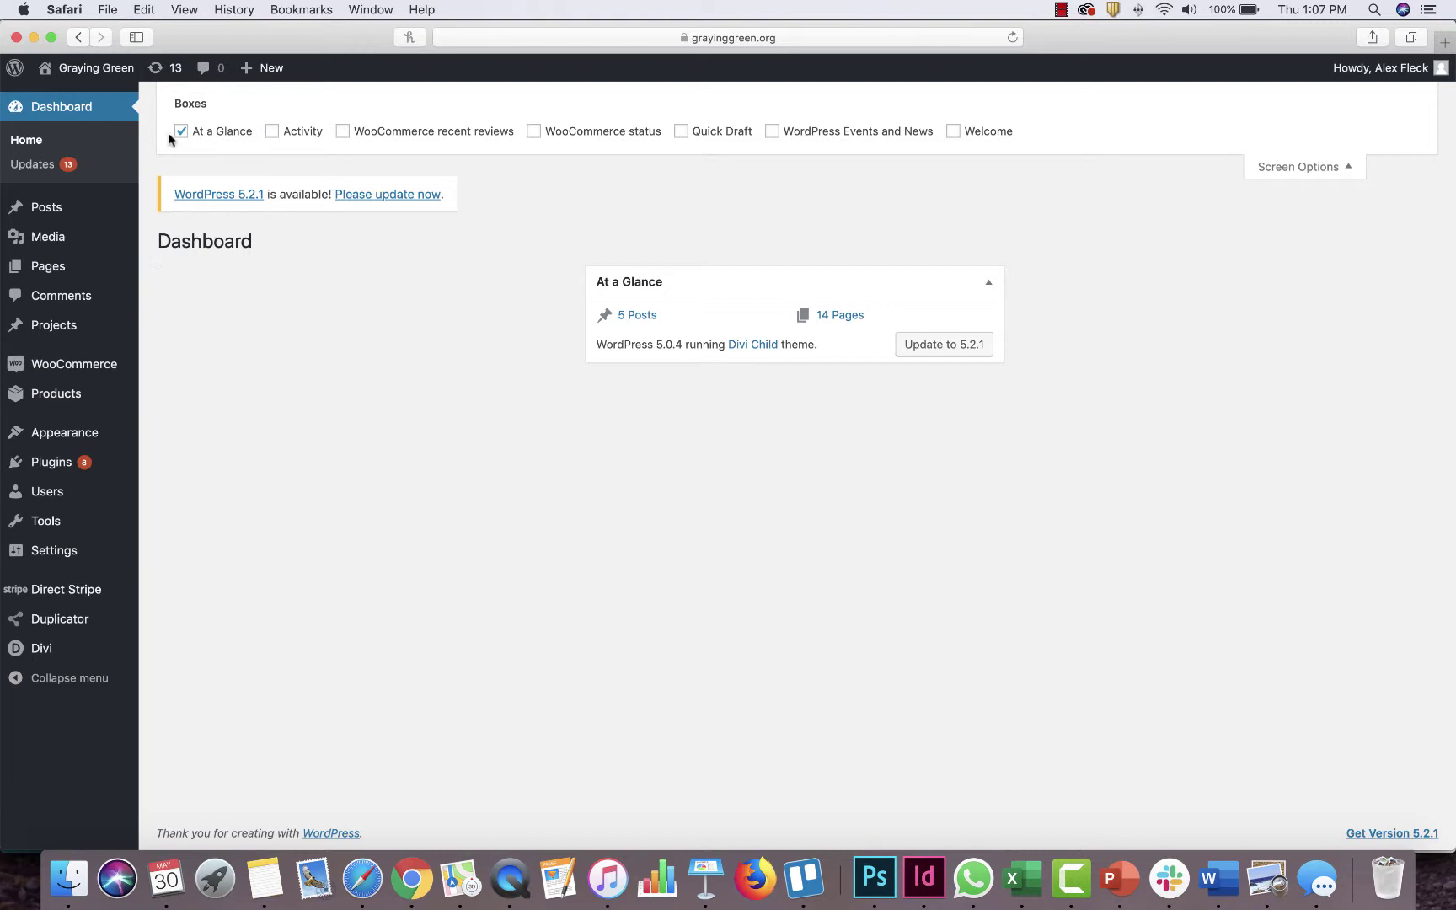
left_click(181, 132)
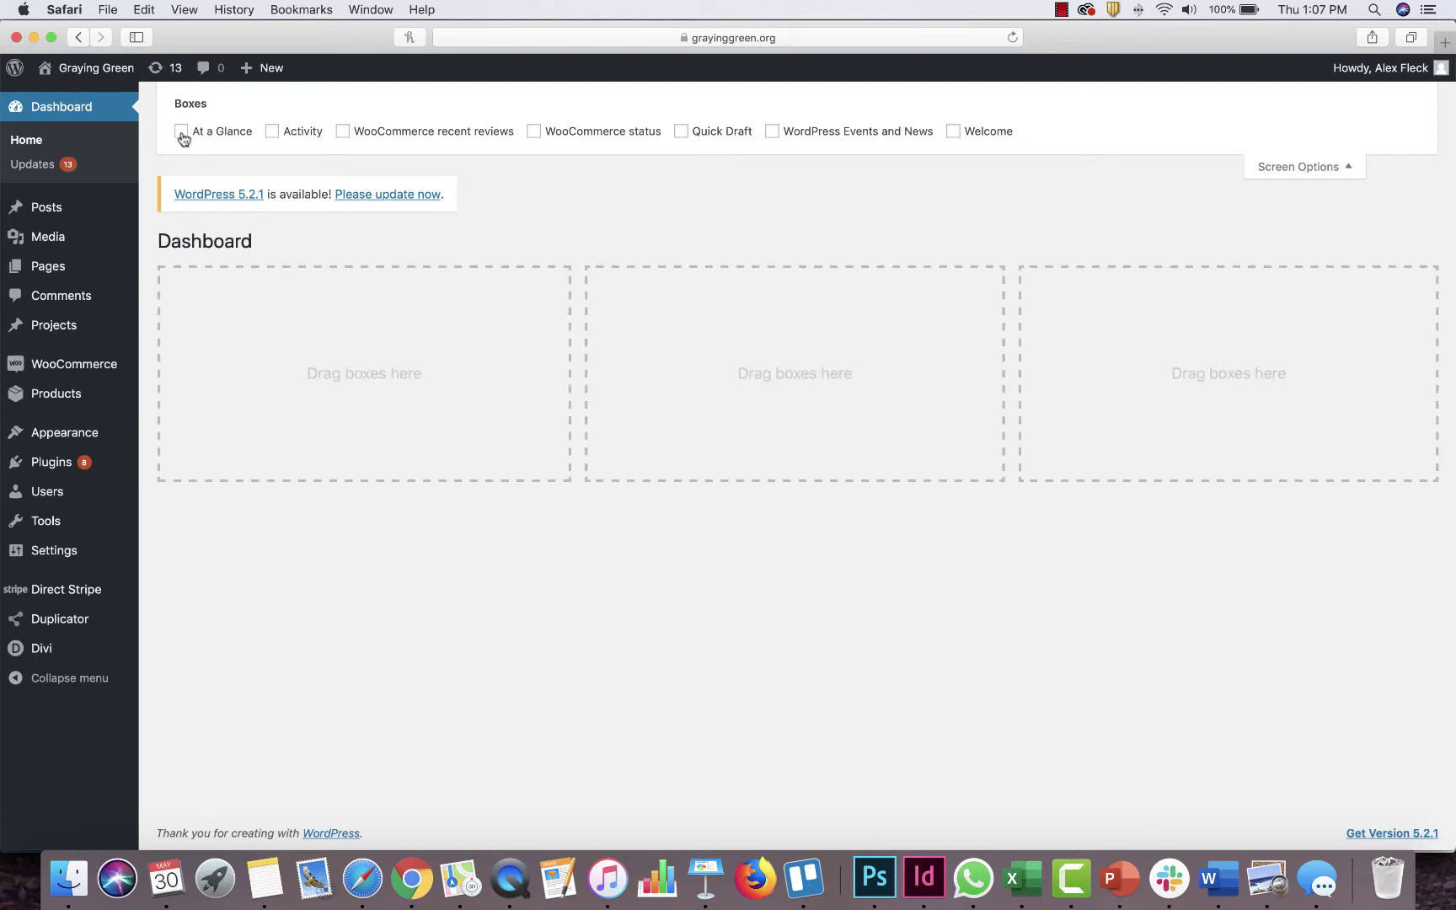
Show the At a Glance, WooCommerce recent reviews, WooCommerce status and WordPress Events and News boxes again, and briefly show and dismiss the Welcome box
left_click(181, 131)
left_click(343, 131)
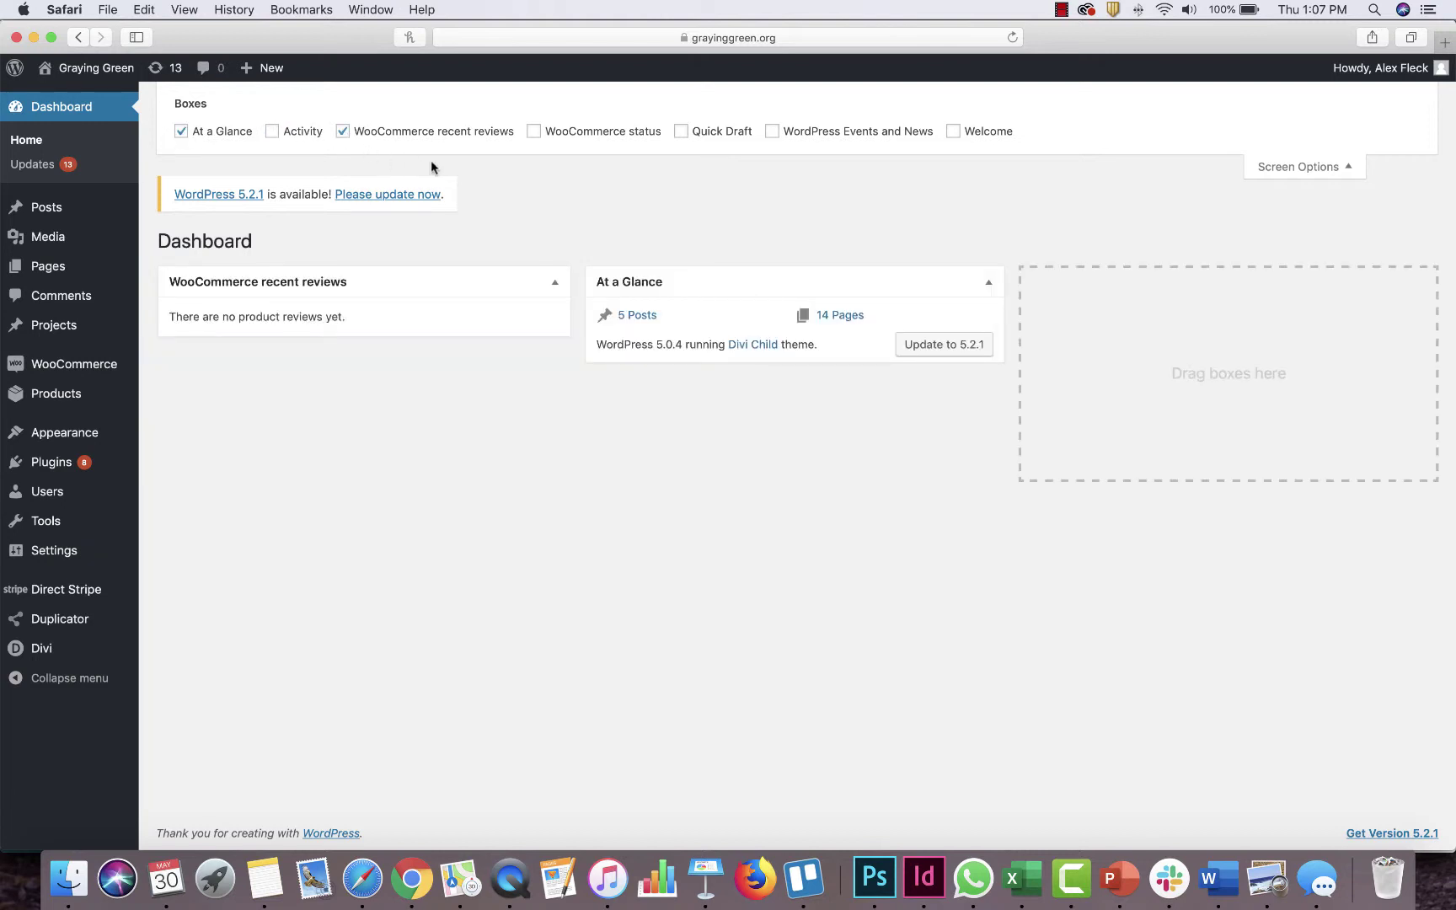
left_click(533, 132)
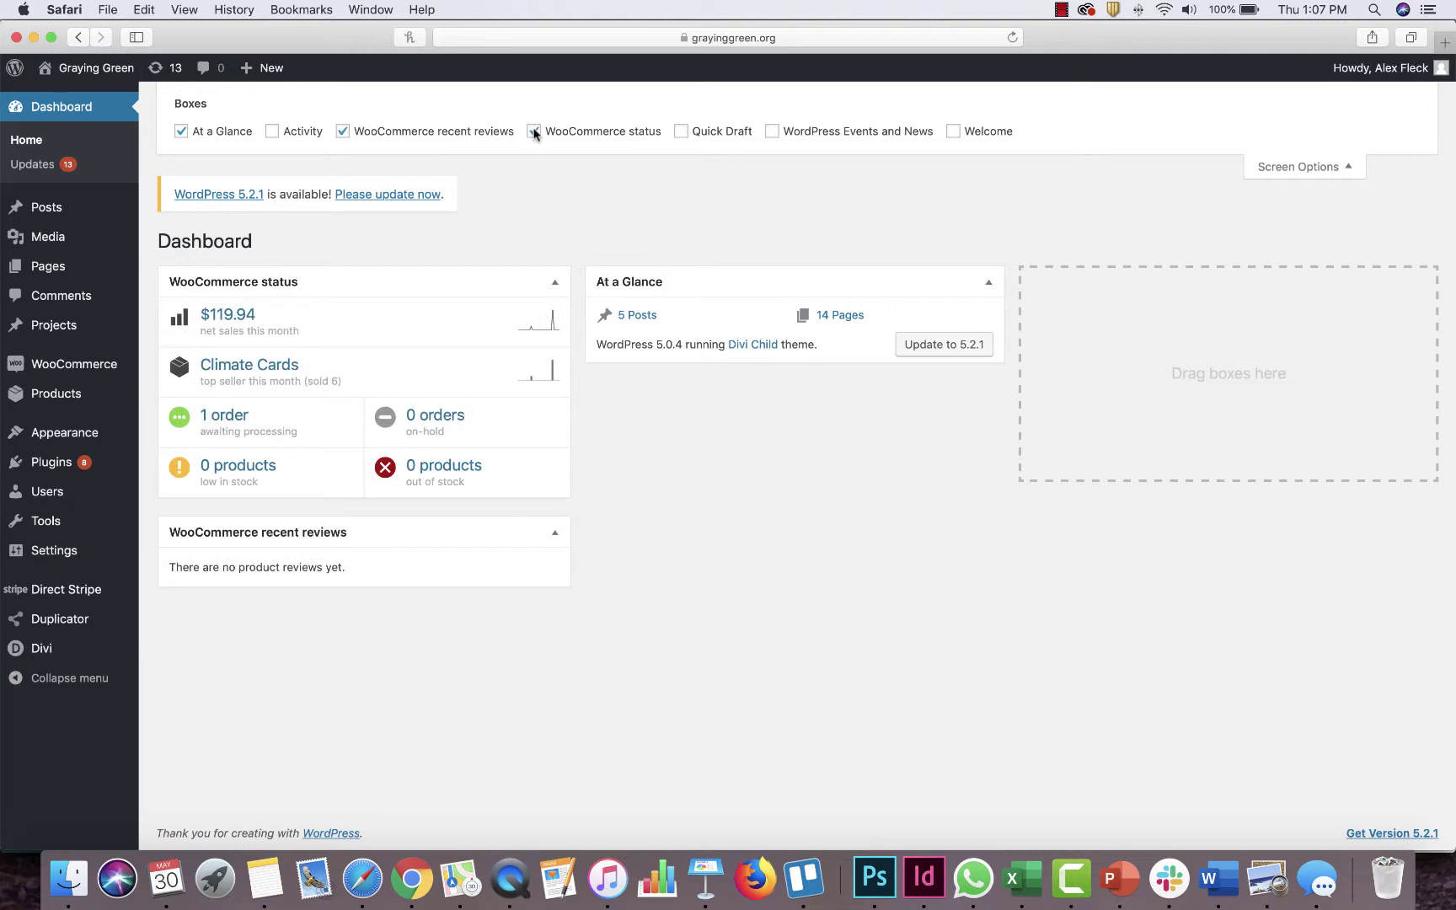
left_click(772, 131)
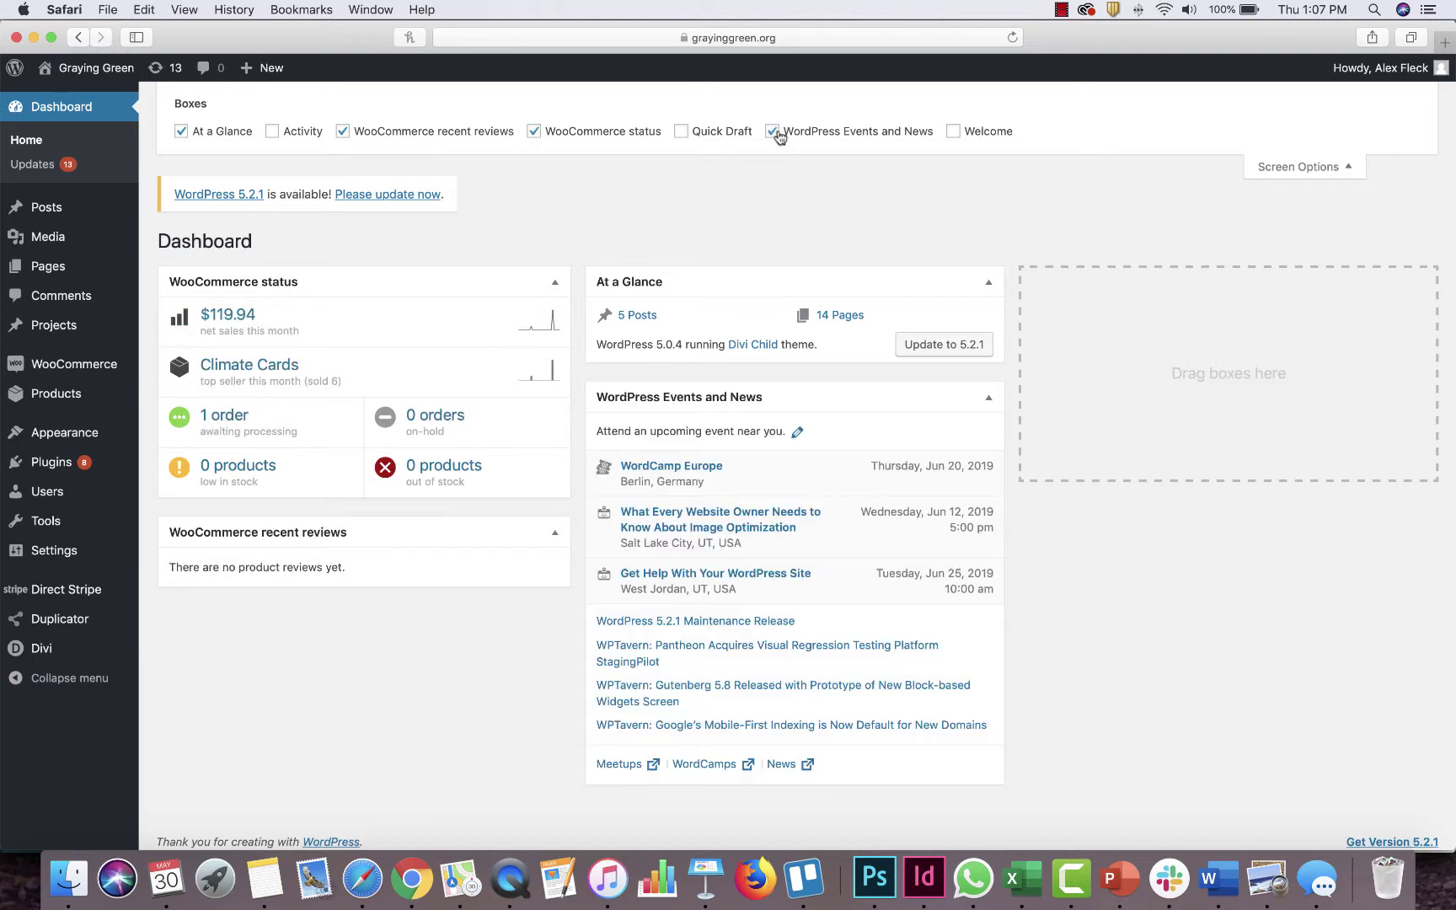
left_click(953, 131)
left_click(1402, 301)
Move the WooCommerce status box to the top of the middle column and At a Glance to the top of the first column
left_click_drag(356, 284, 828, 361)
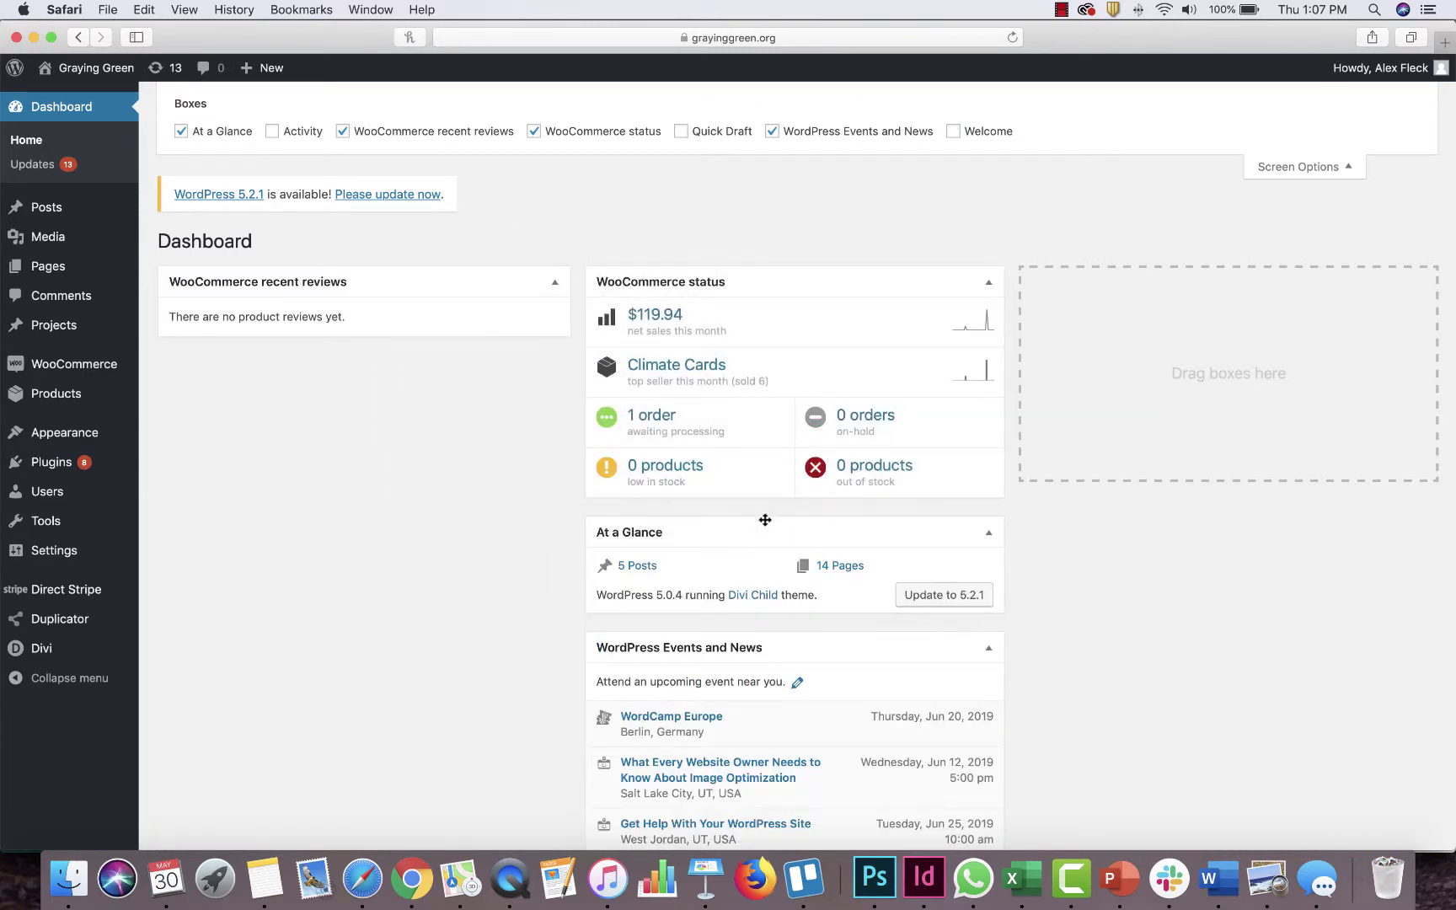
left_click_drag(765, 520, 396, 272)
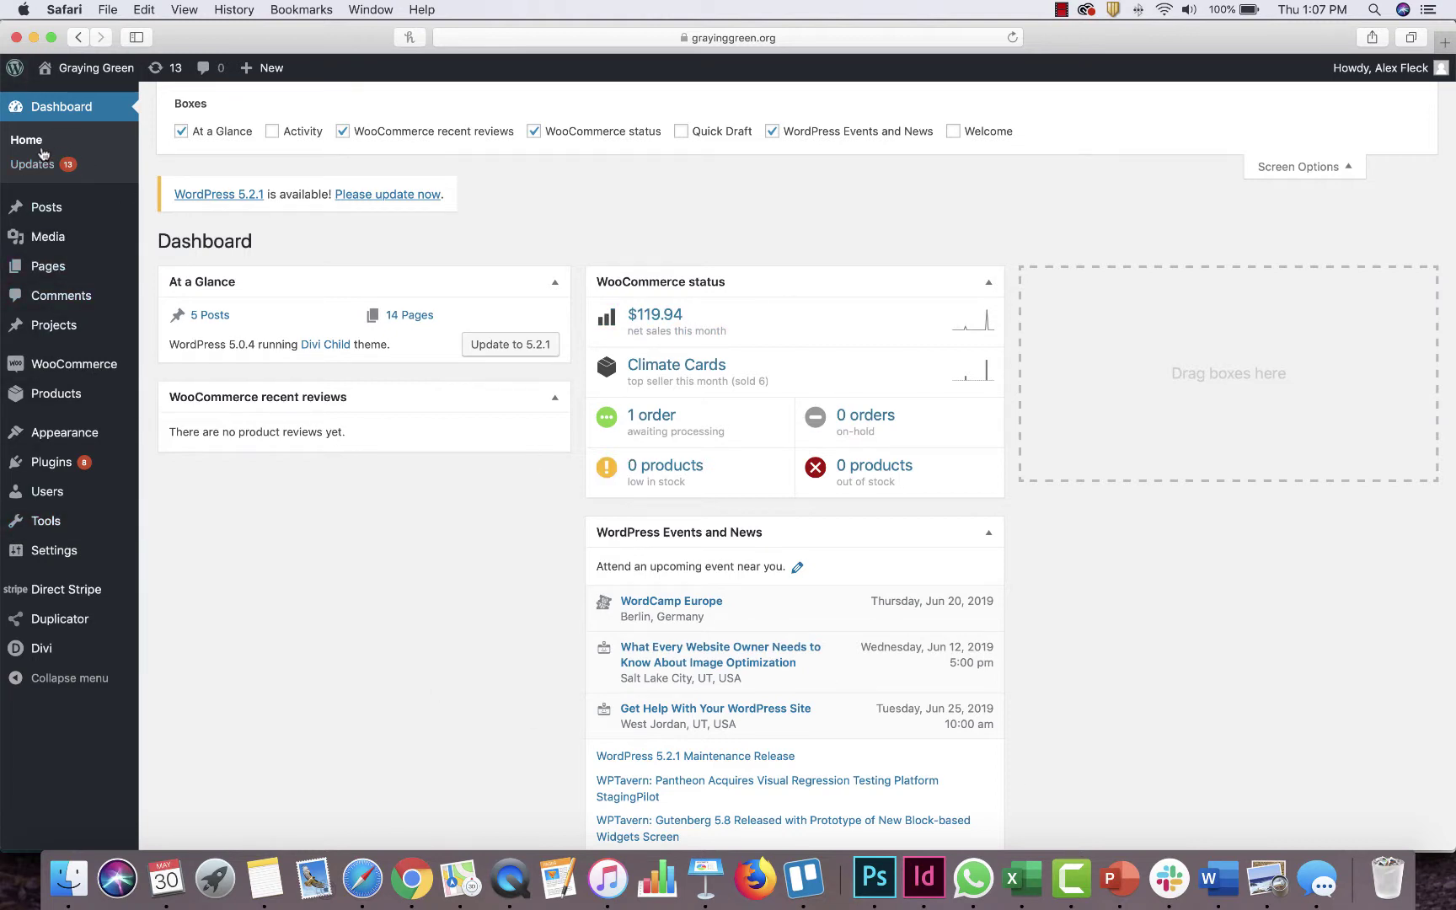
Start a new post and open its visibility and publish date options
mouse_move(58, 213)
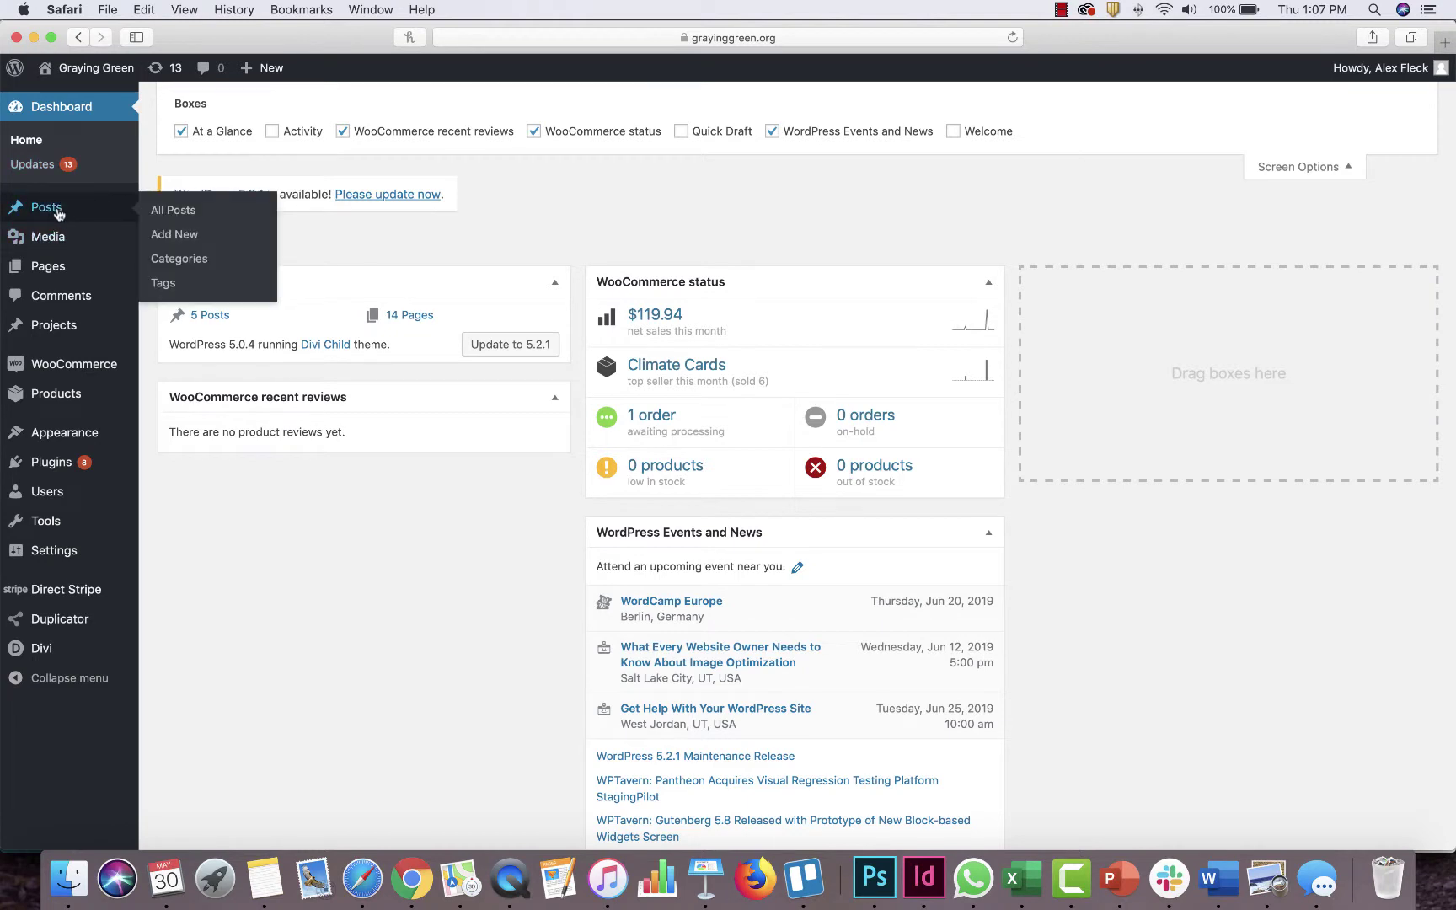
left_click(178, 240)
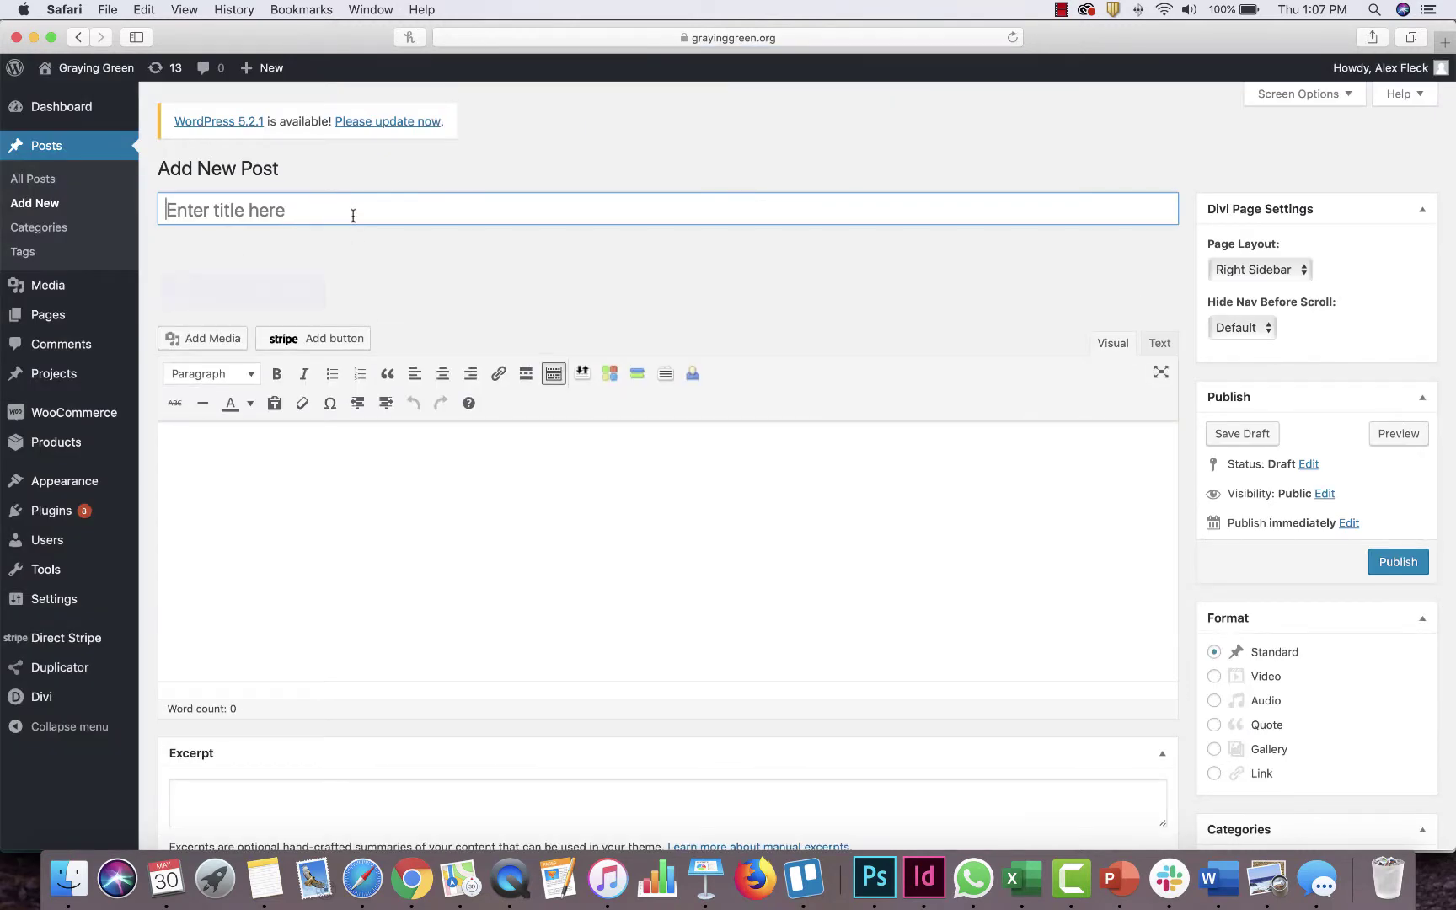
left_click(249, 461)
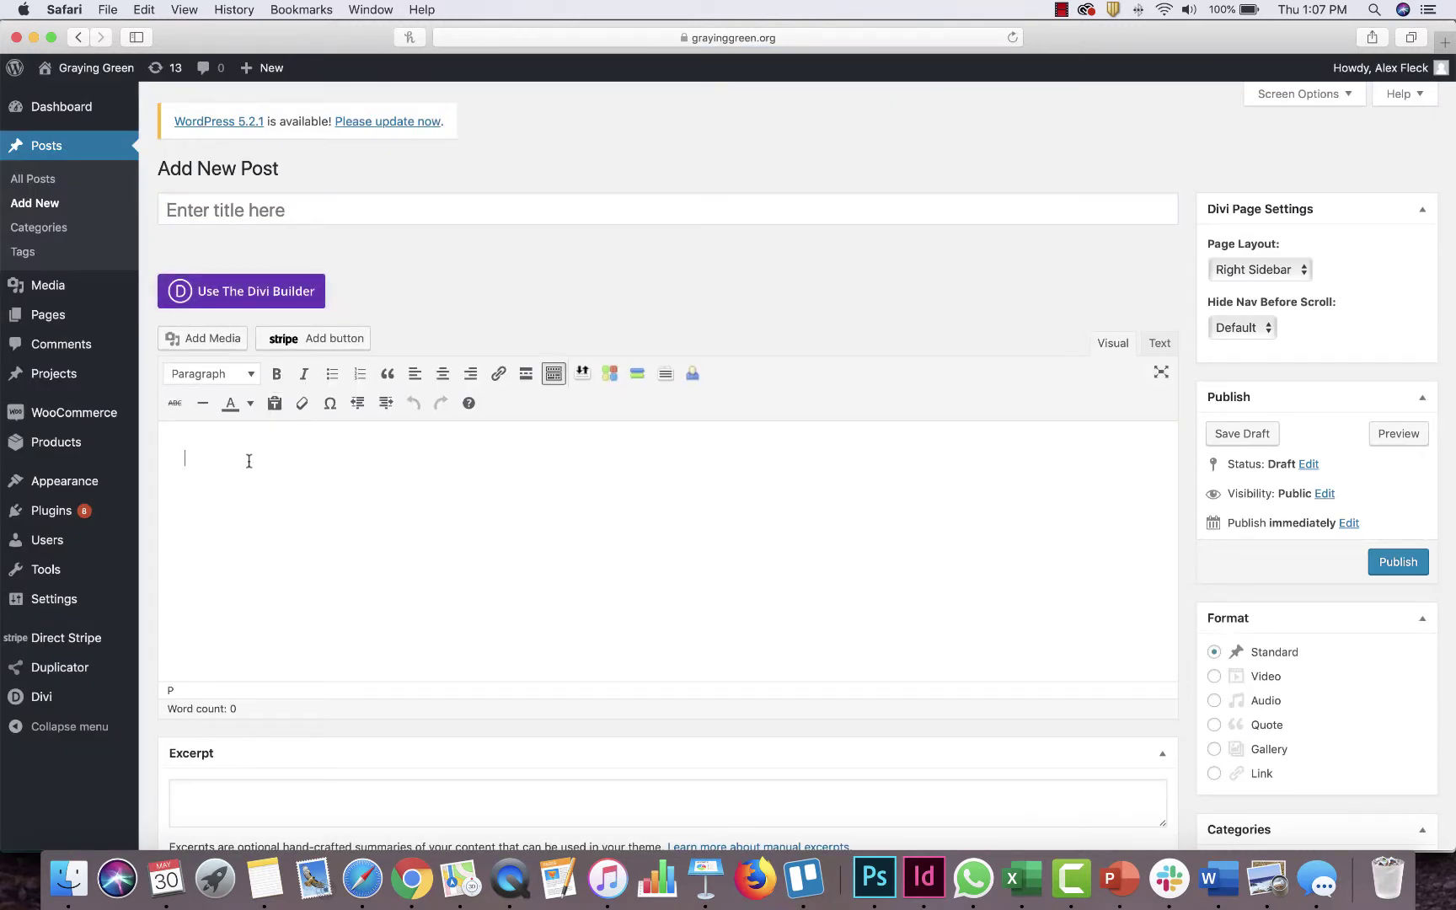
scroll(308, 546, "down", 6)
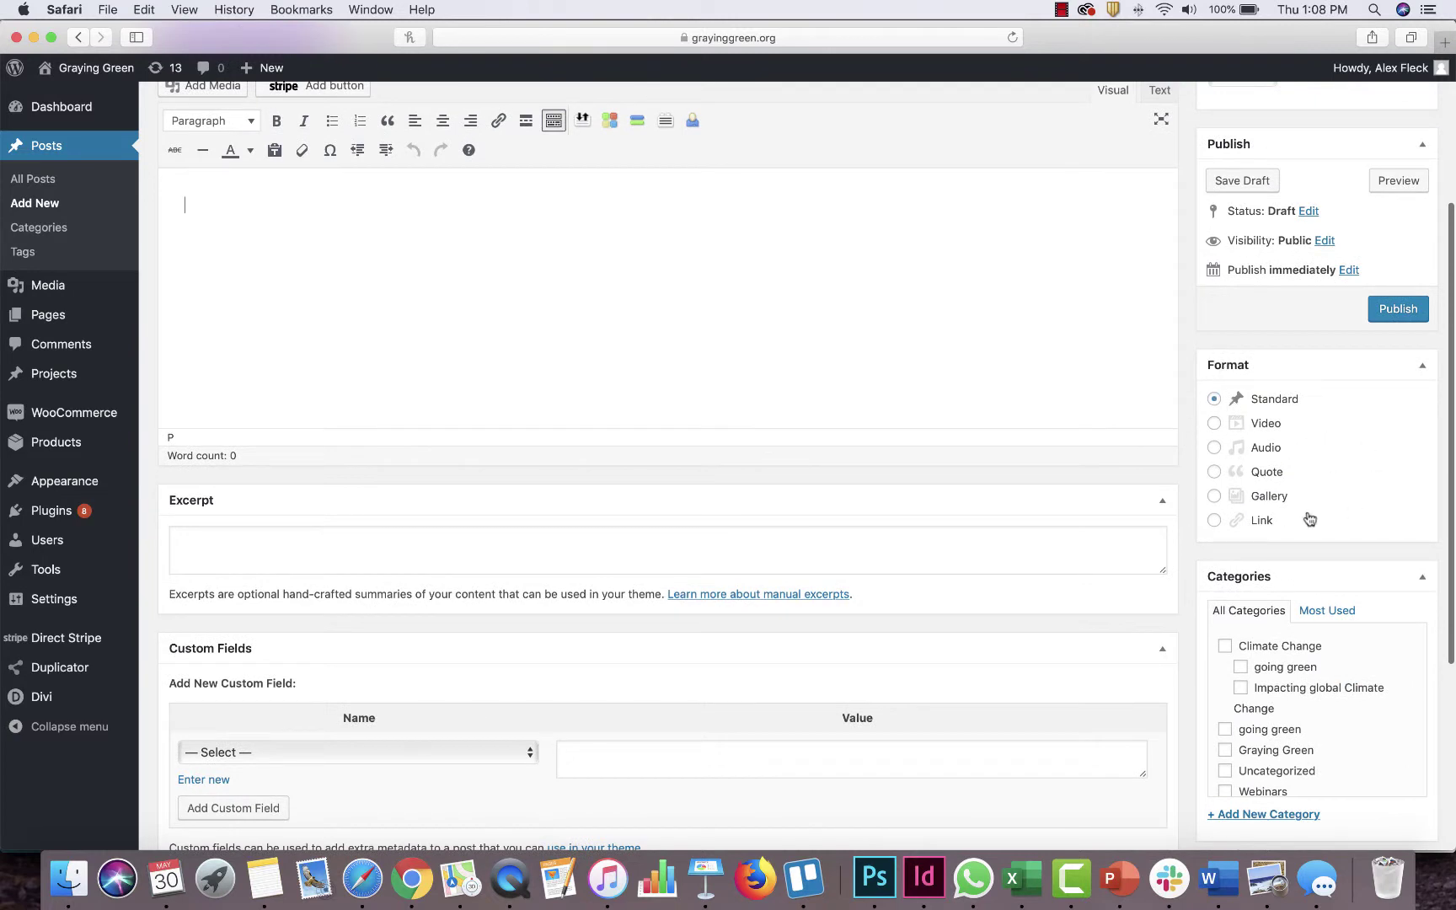
left_click(1327, 244)
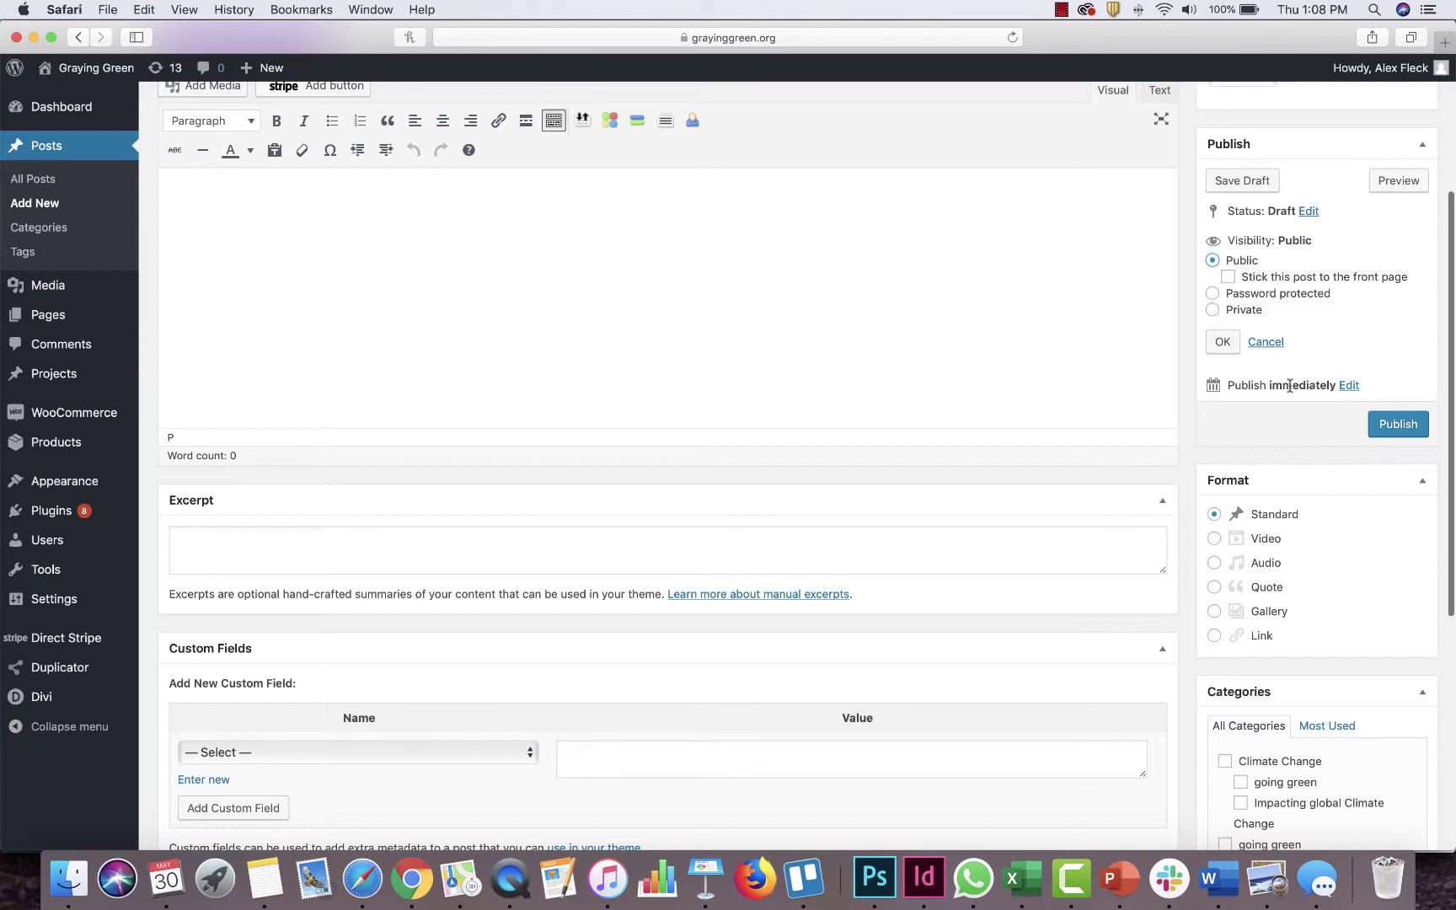
left_click(1349, 387)
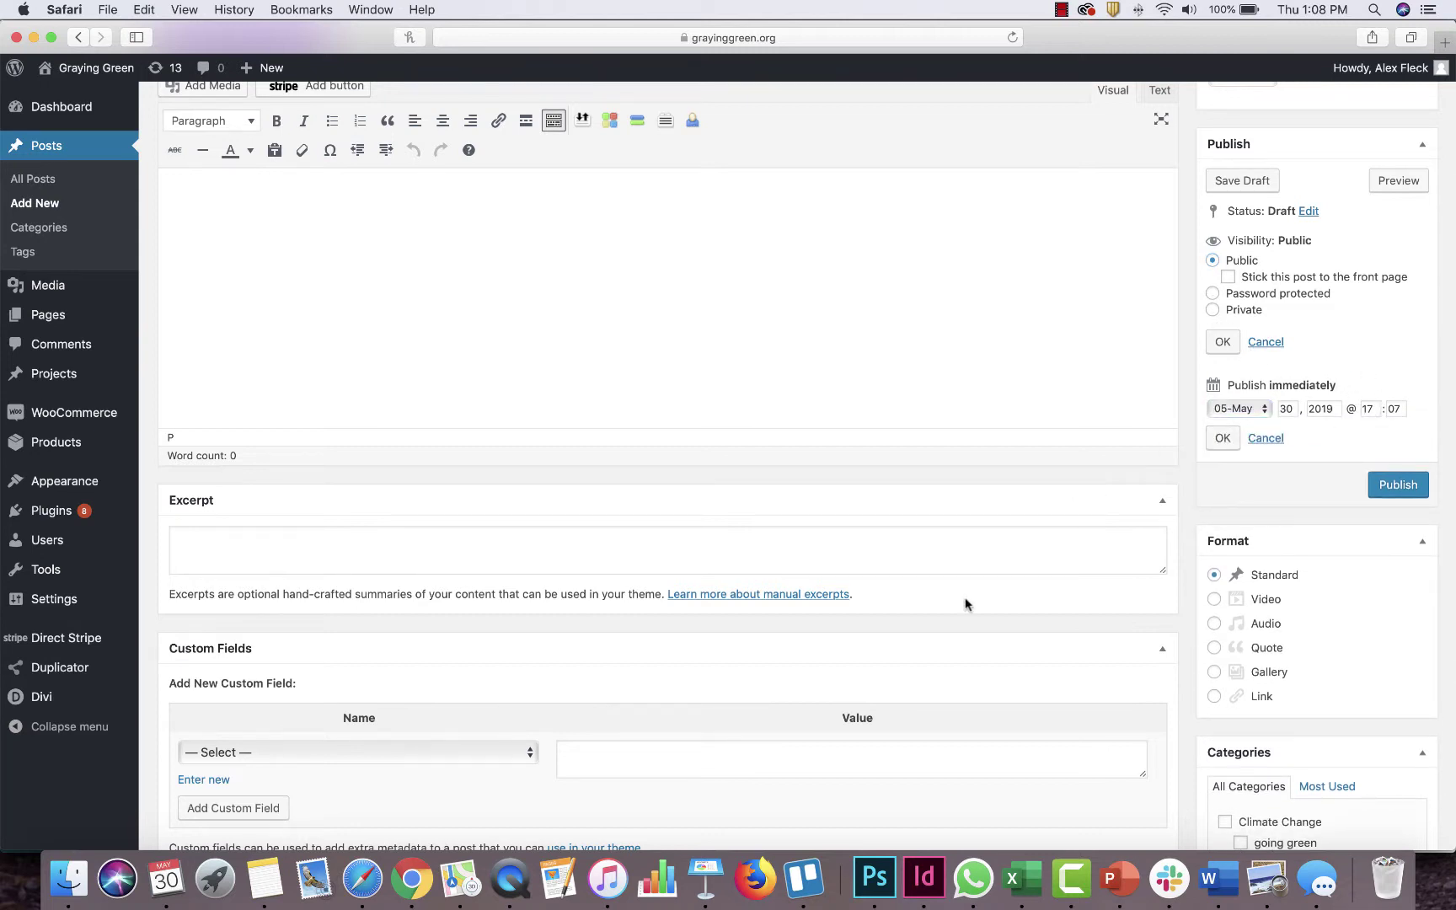
Examine the new post's categories, tags, featured image, excerpt and custom field settings
scroll(967, 604, "down", 3)
scroll(966, 605, "down", 1)
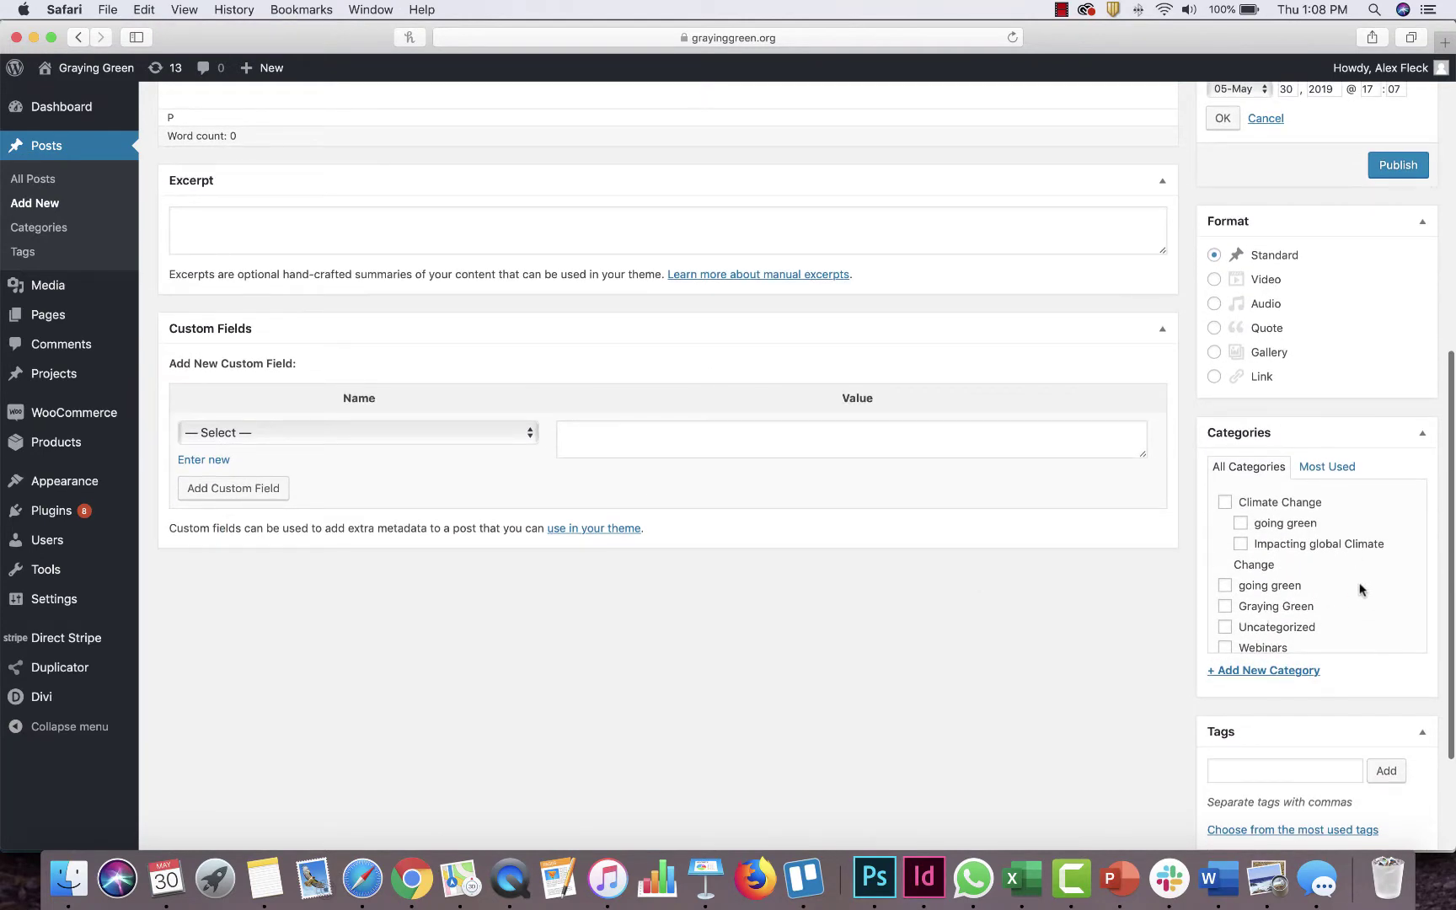
scroll(1359, 588, "down", 1)
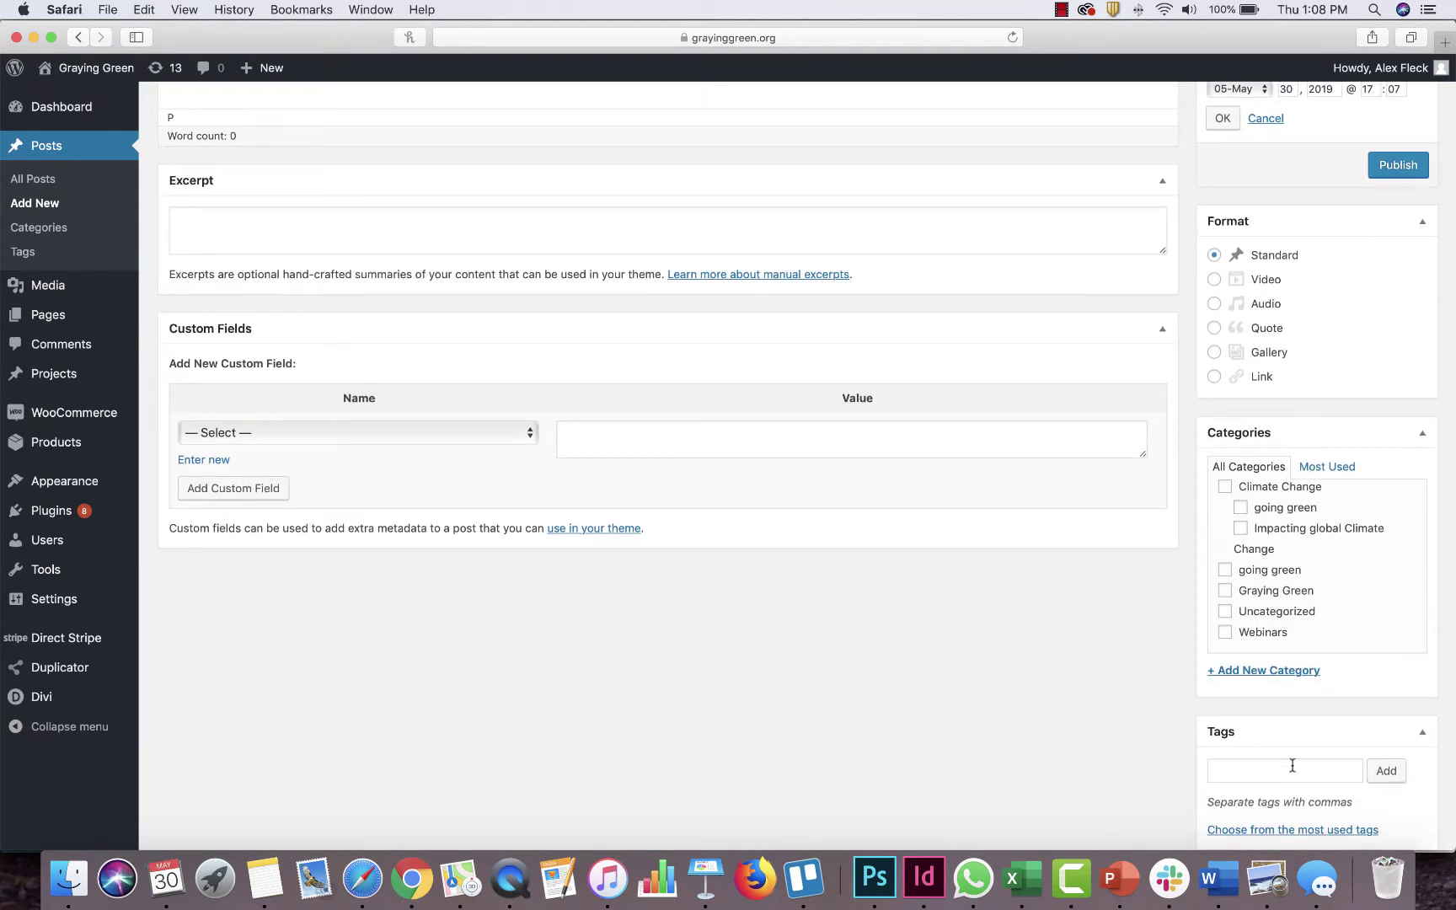
left_click(1294, 769)
scroll(1294, 769, "down", 3)
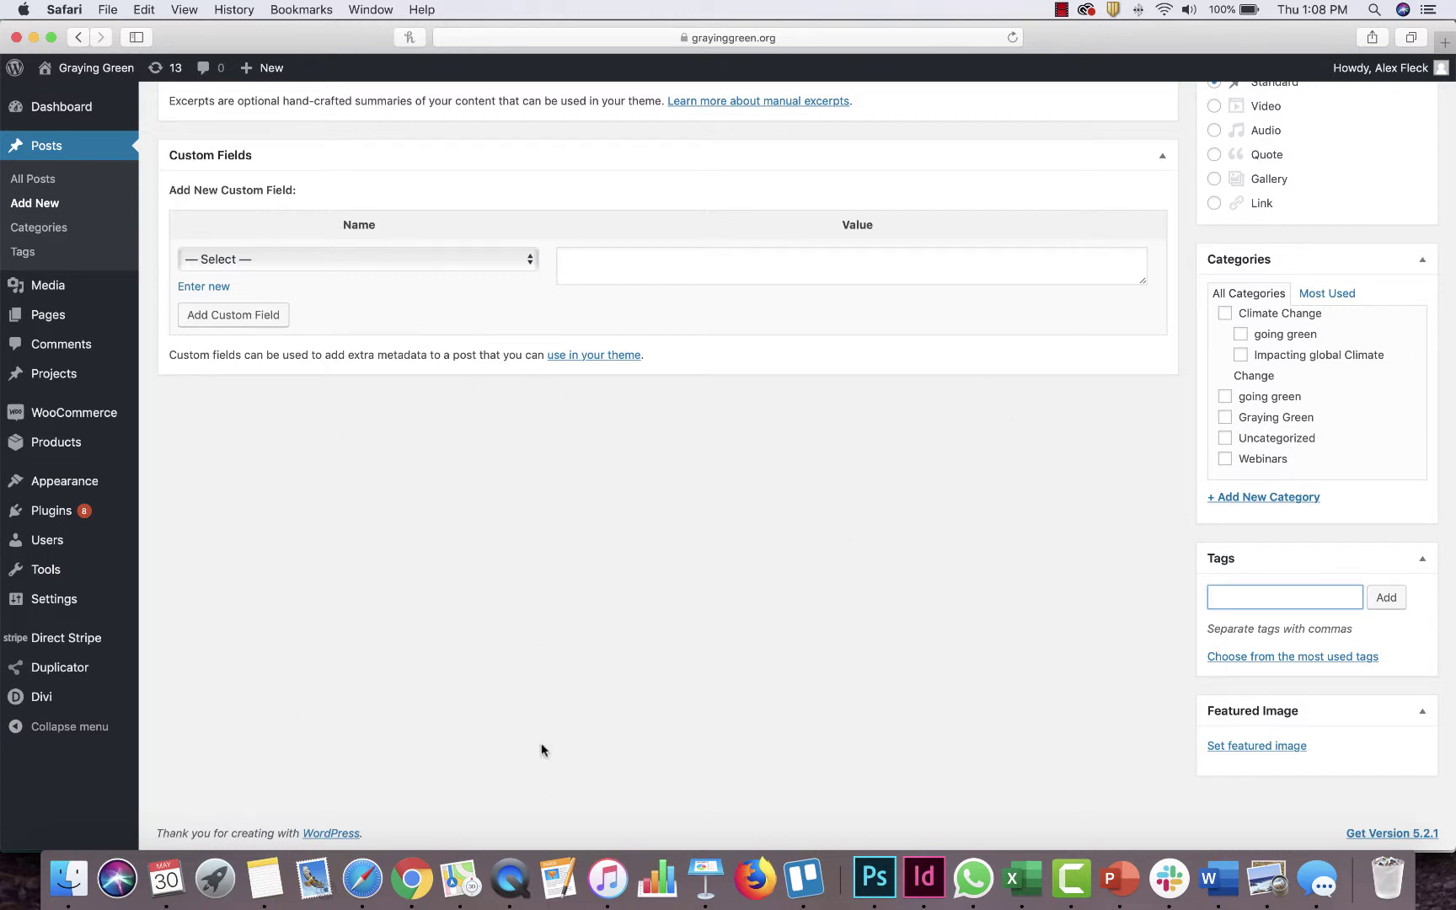
scroll(542, 750, "up", 15)
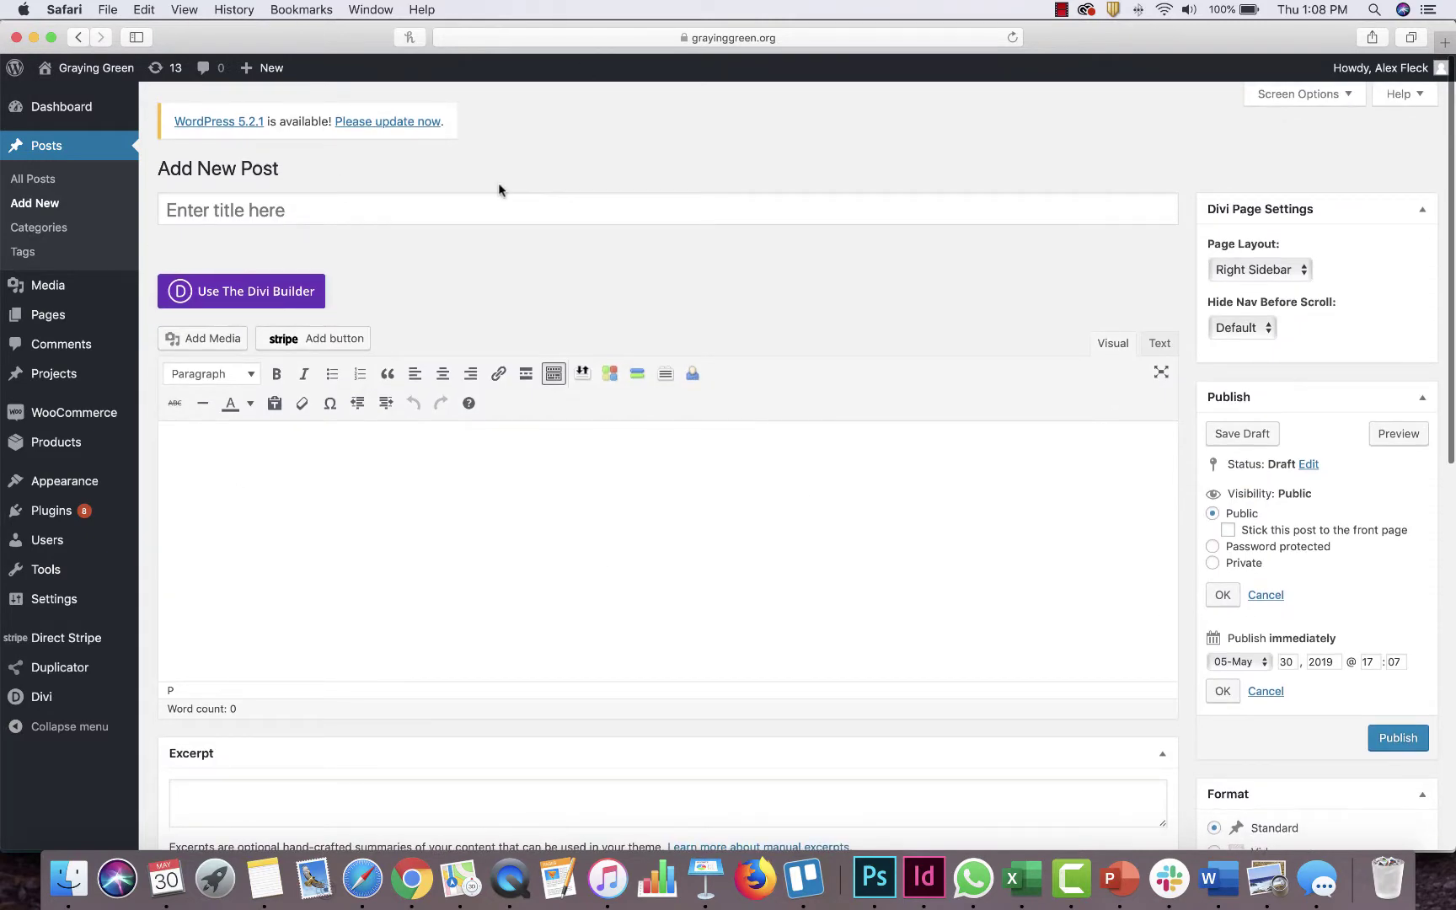
scroll(351, 615, "down", 10)
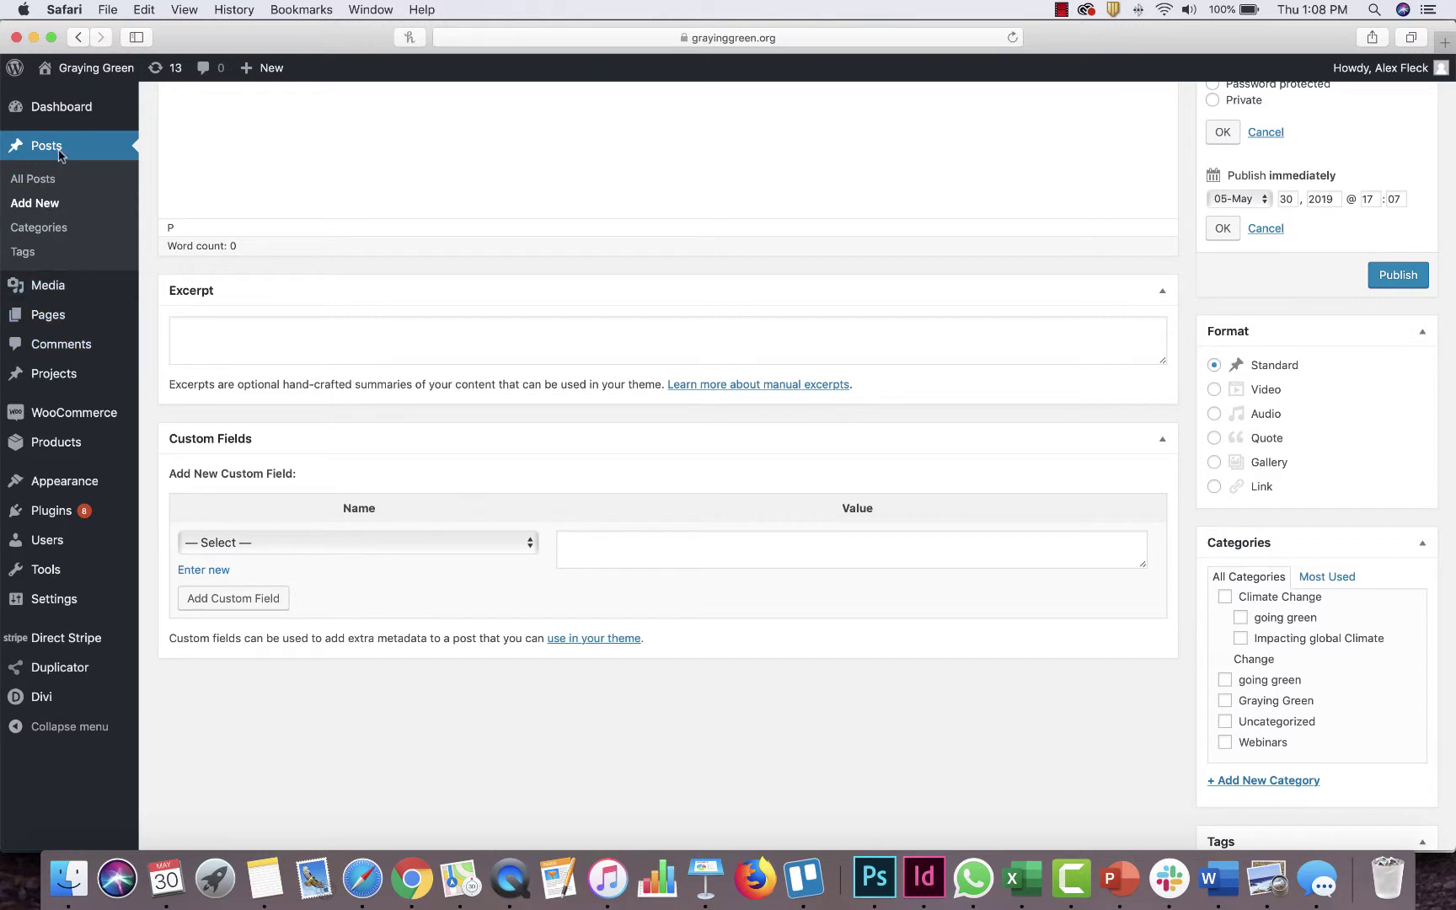
Open the media library and look through the uploaded images down to the end of the grid
mouse_move(47, 322)
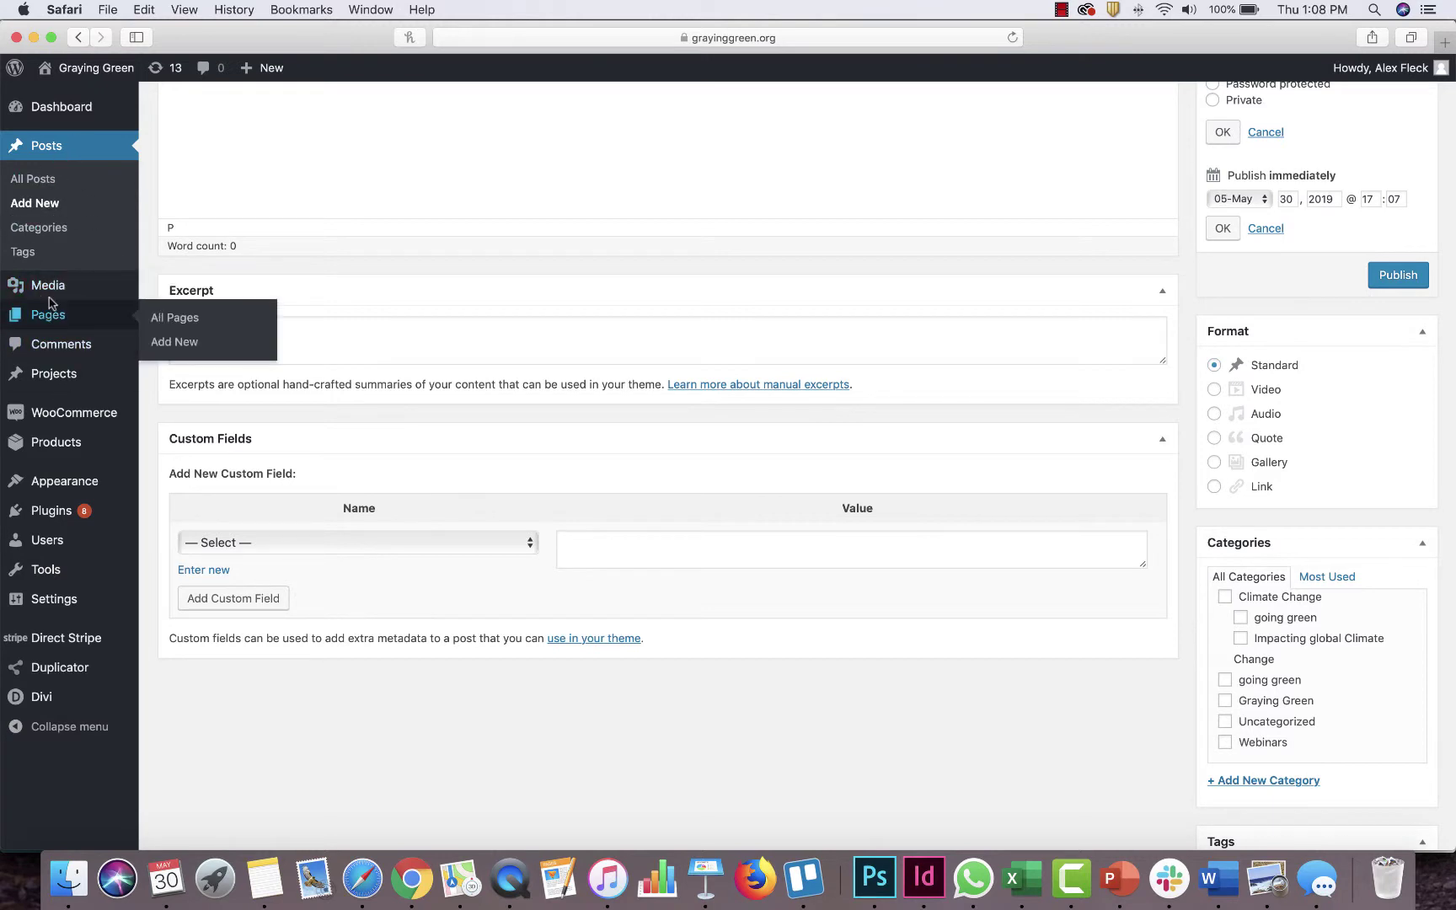
left_click(52, 289)
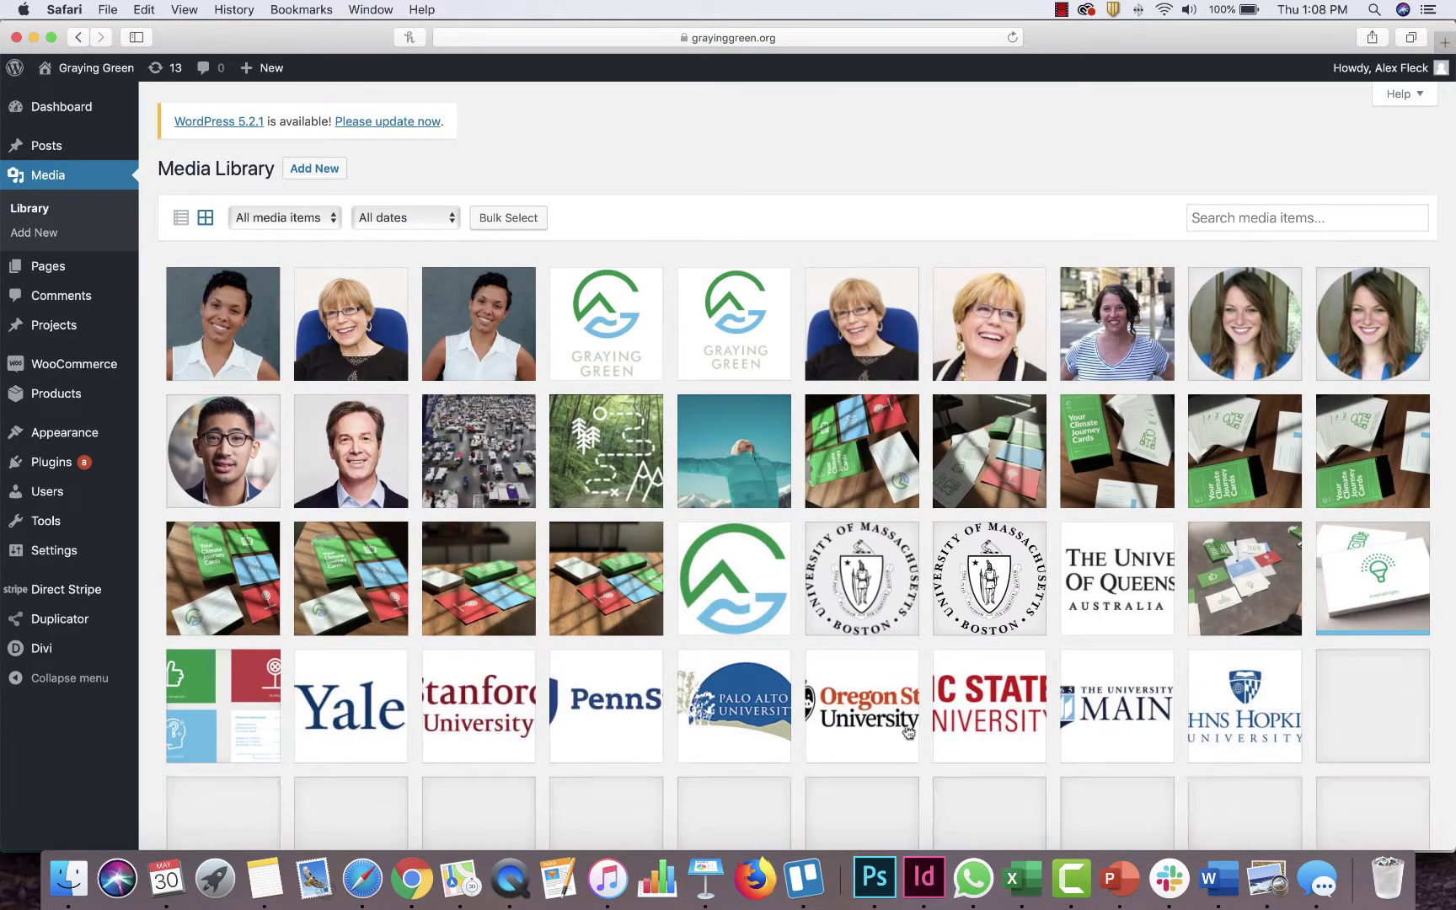
scroll(993, 674, "down", 7)
scroll(994, 645, "down", 5)
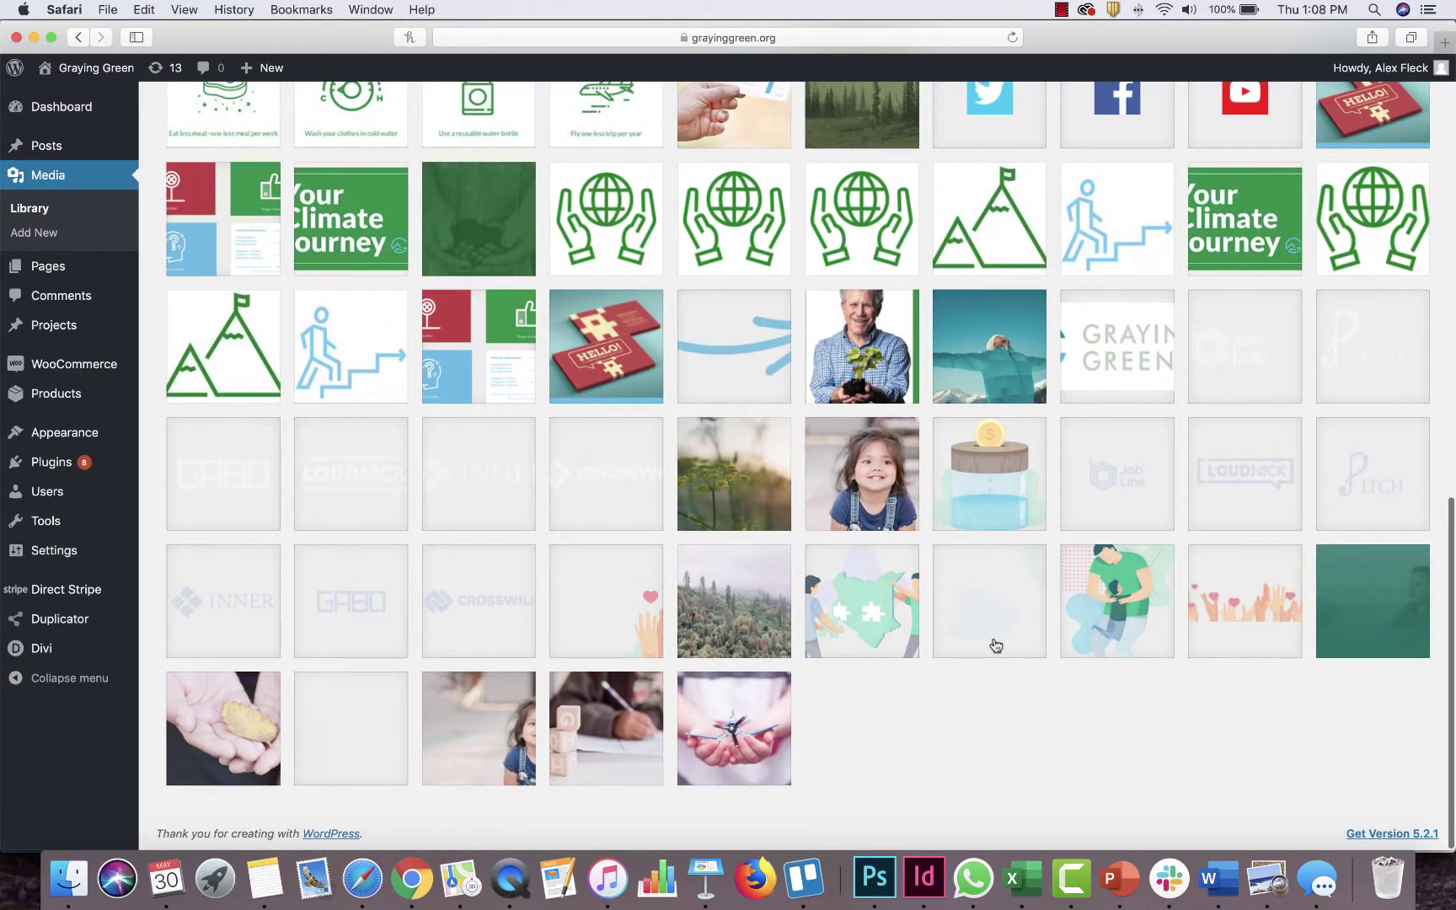
Look over the remaining admin sections, including the Appearance and Divi submenus, and open the Divi theme options
scroll(996, 645, "up", 8)
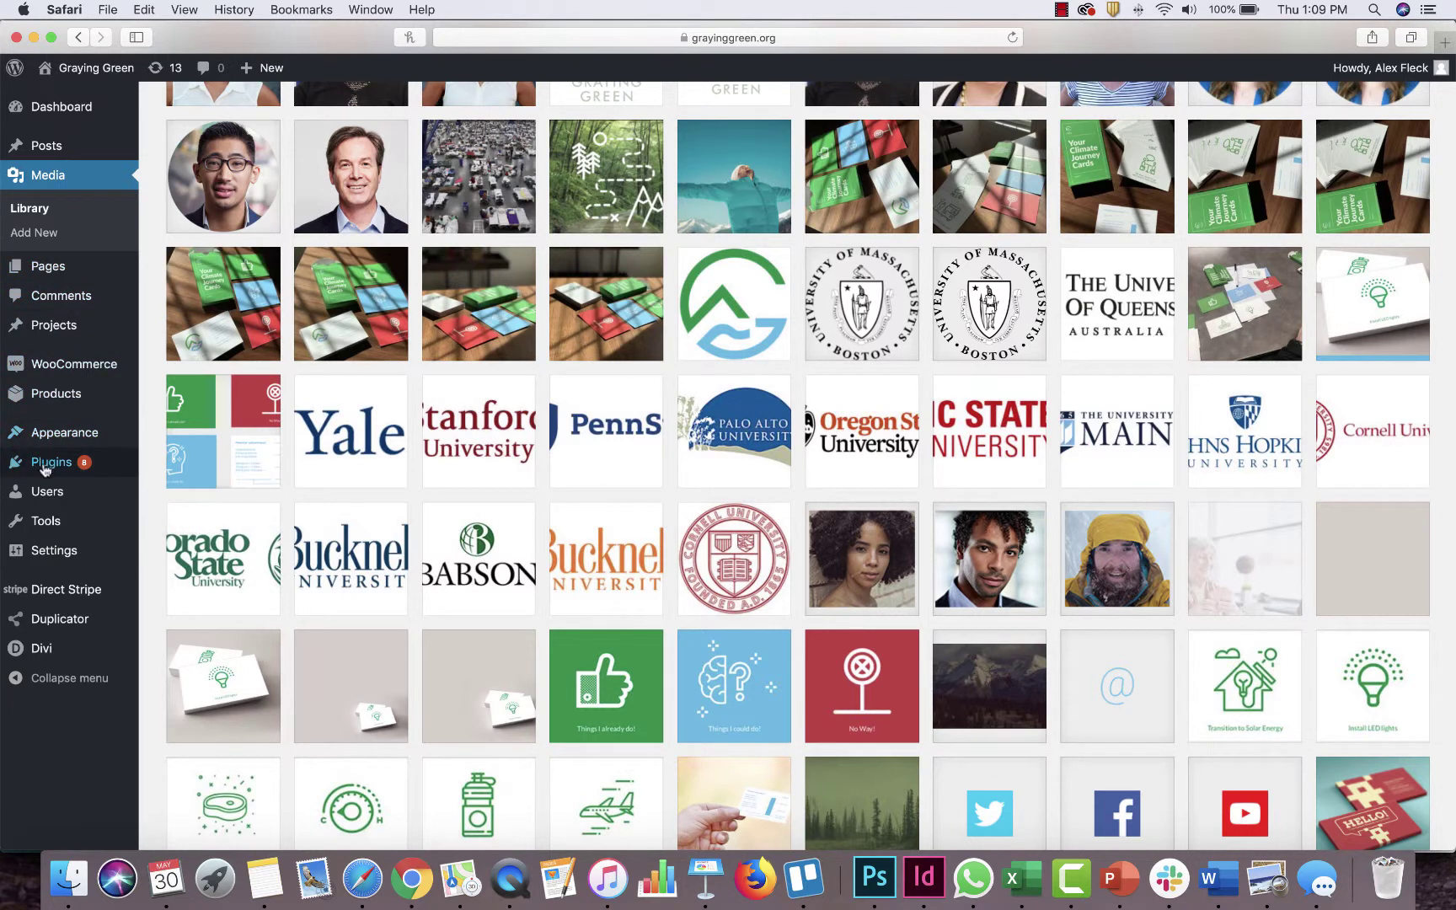
mouse_move(54, 398)
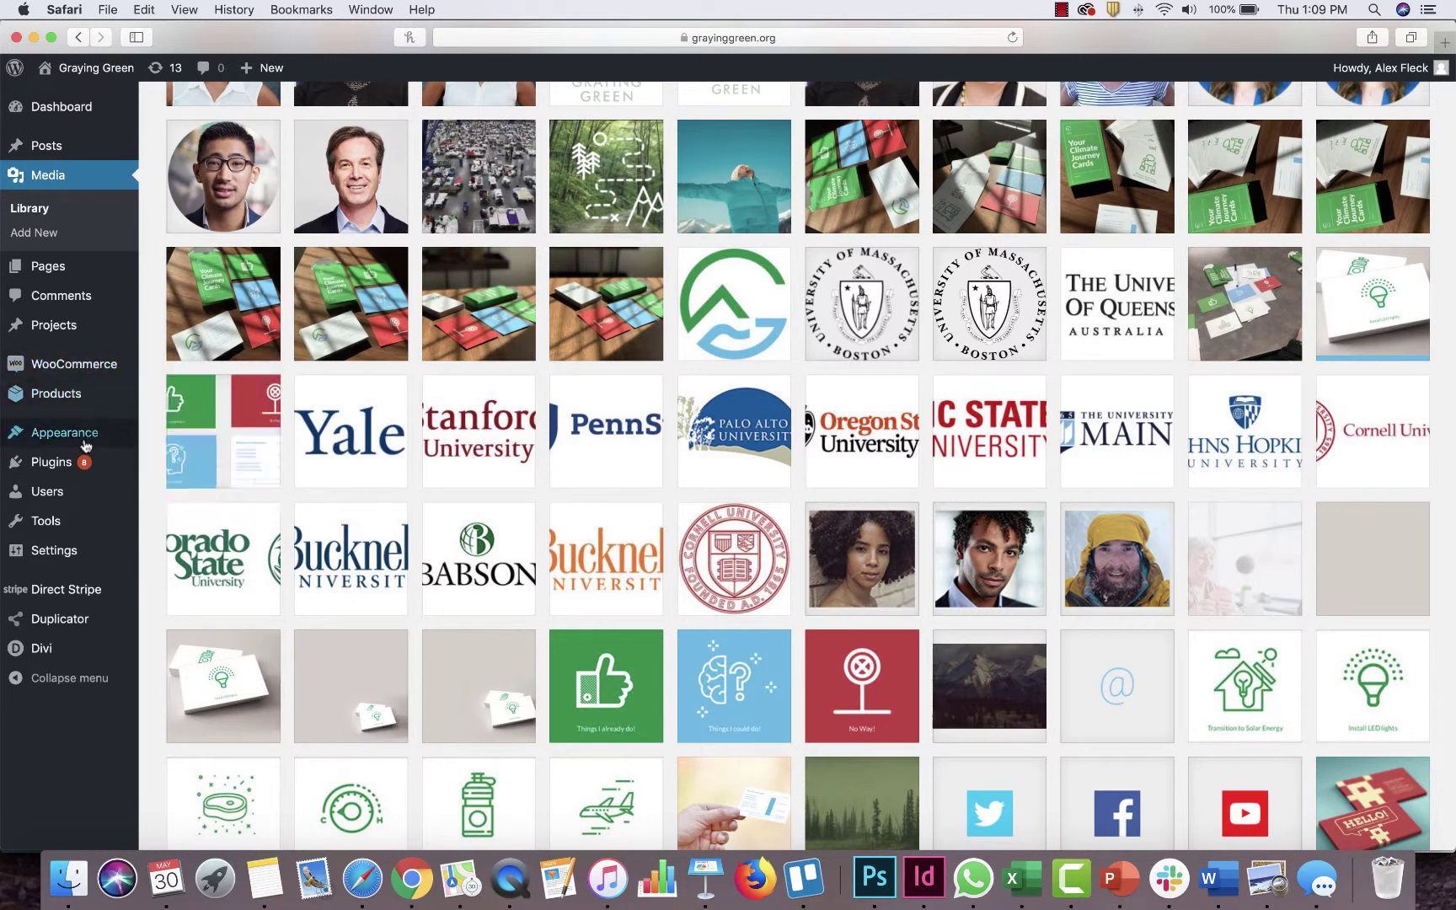
mouse_move(84, 440)
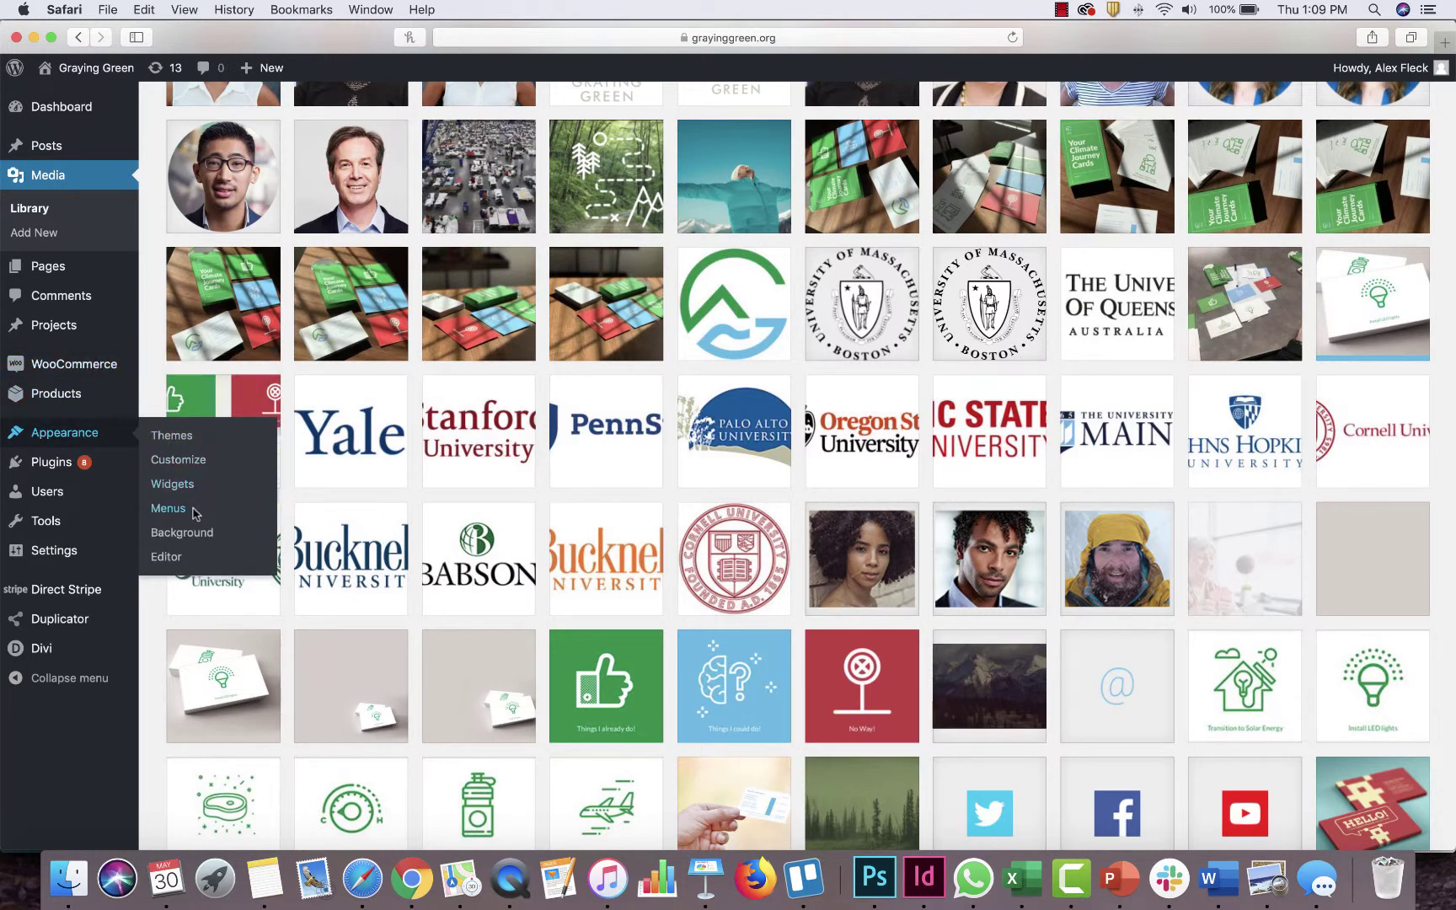
mouse_move(131, 533)
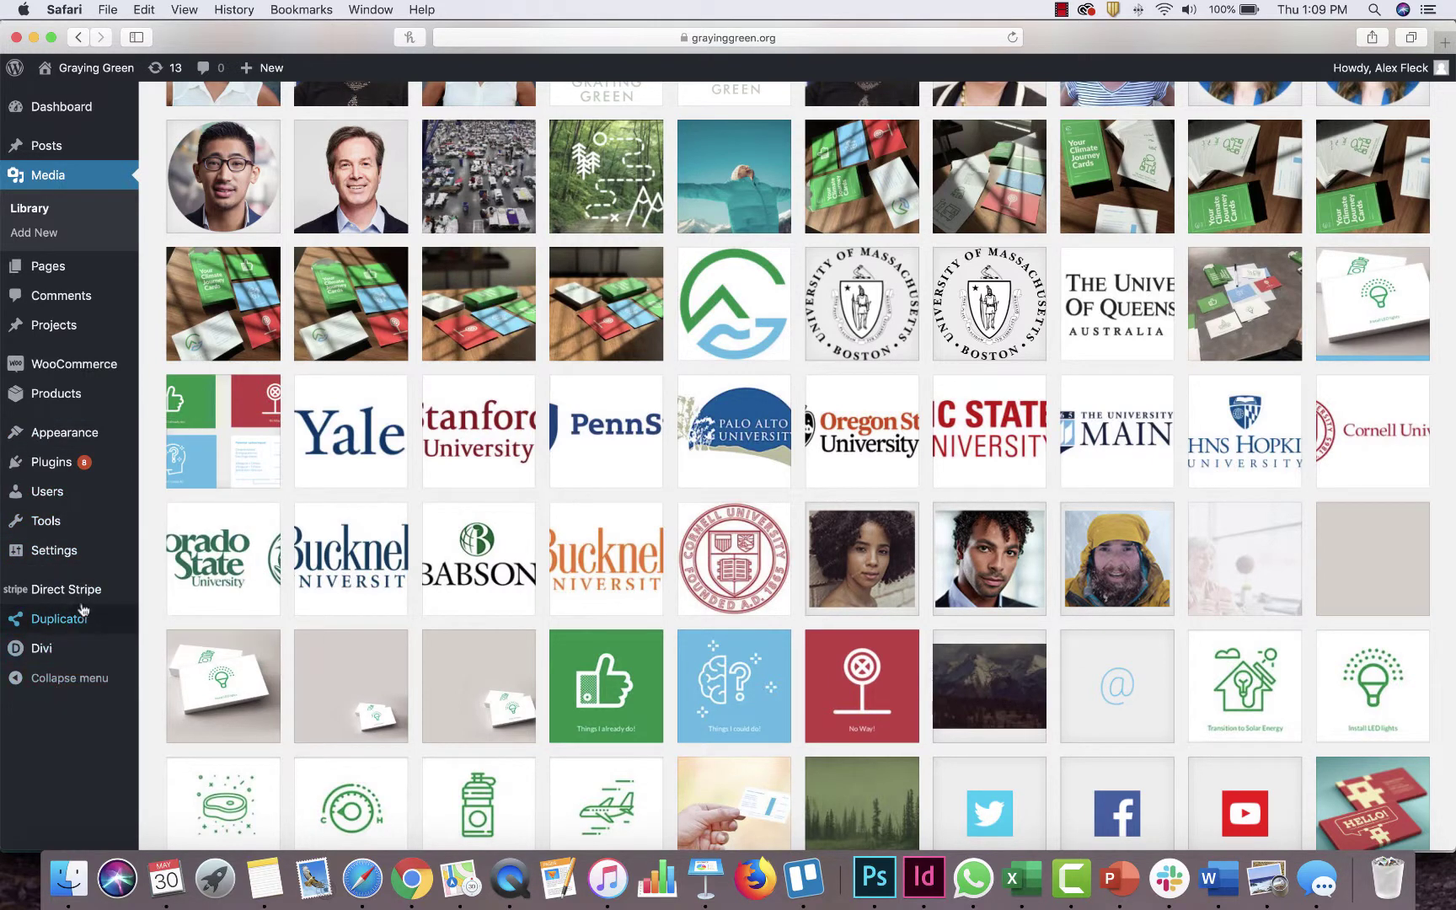
mouse_move(82, 626)
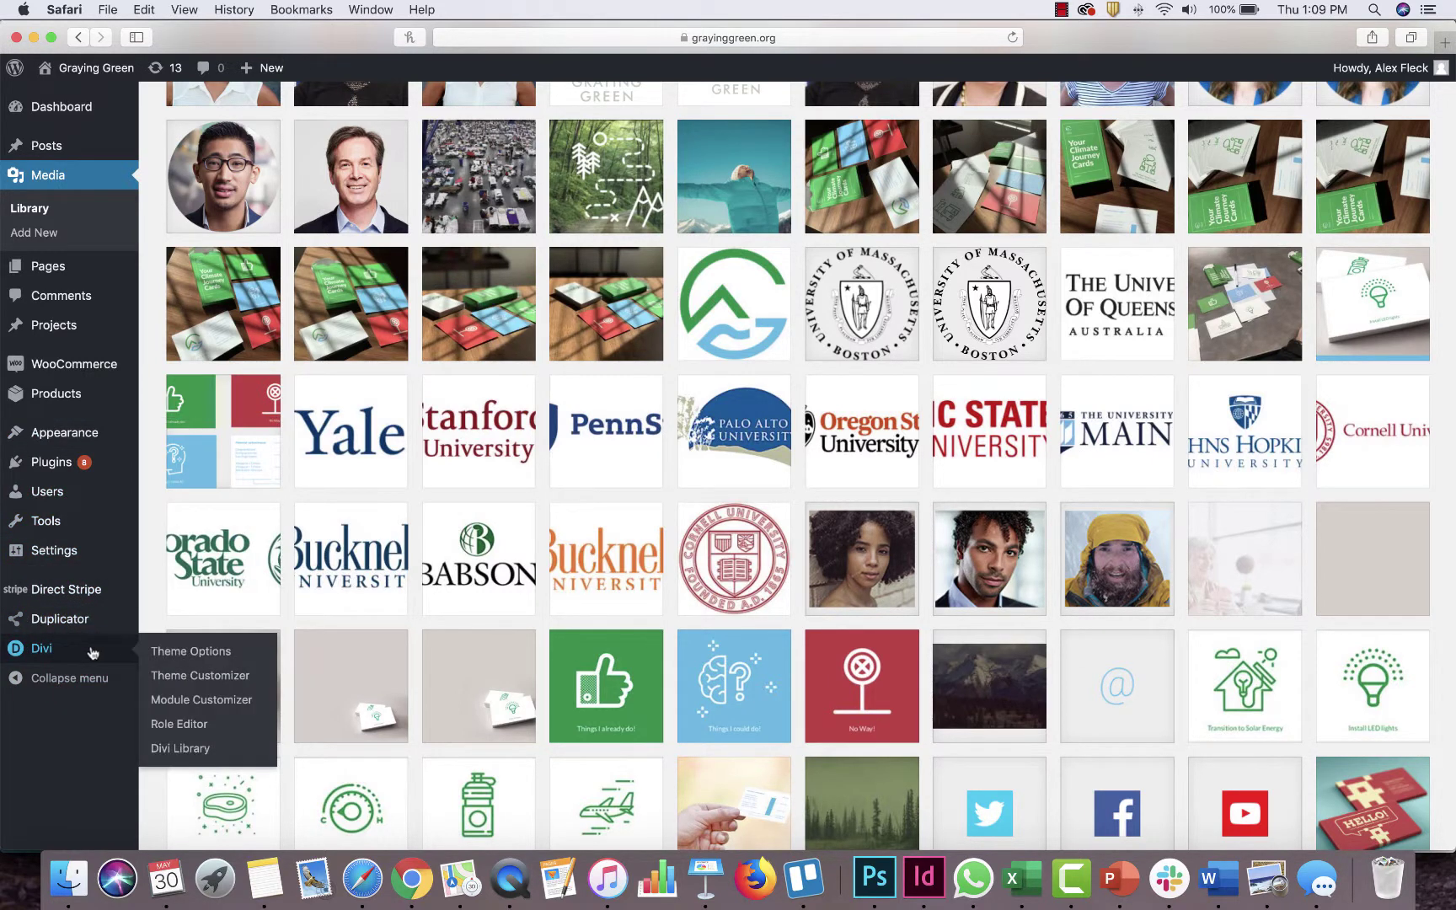
left_click(180, 661)
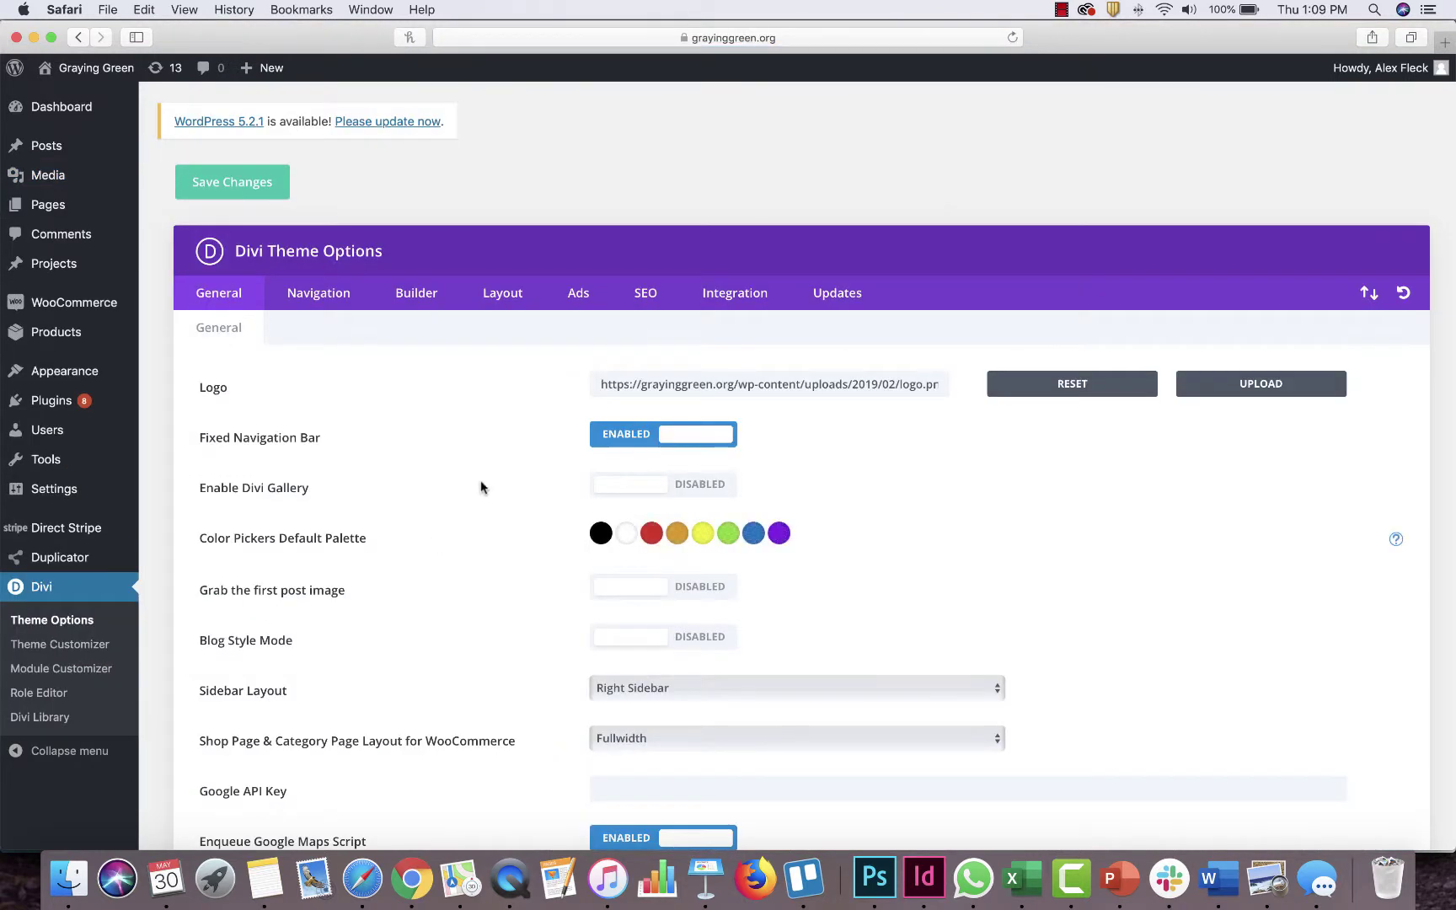
Examine the general theme options, including the social icon and profile URL settings, as well as the navigation and builder settings
scroll(448, 507, "down", 10)
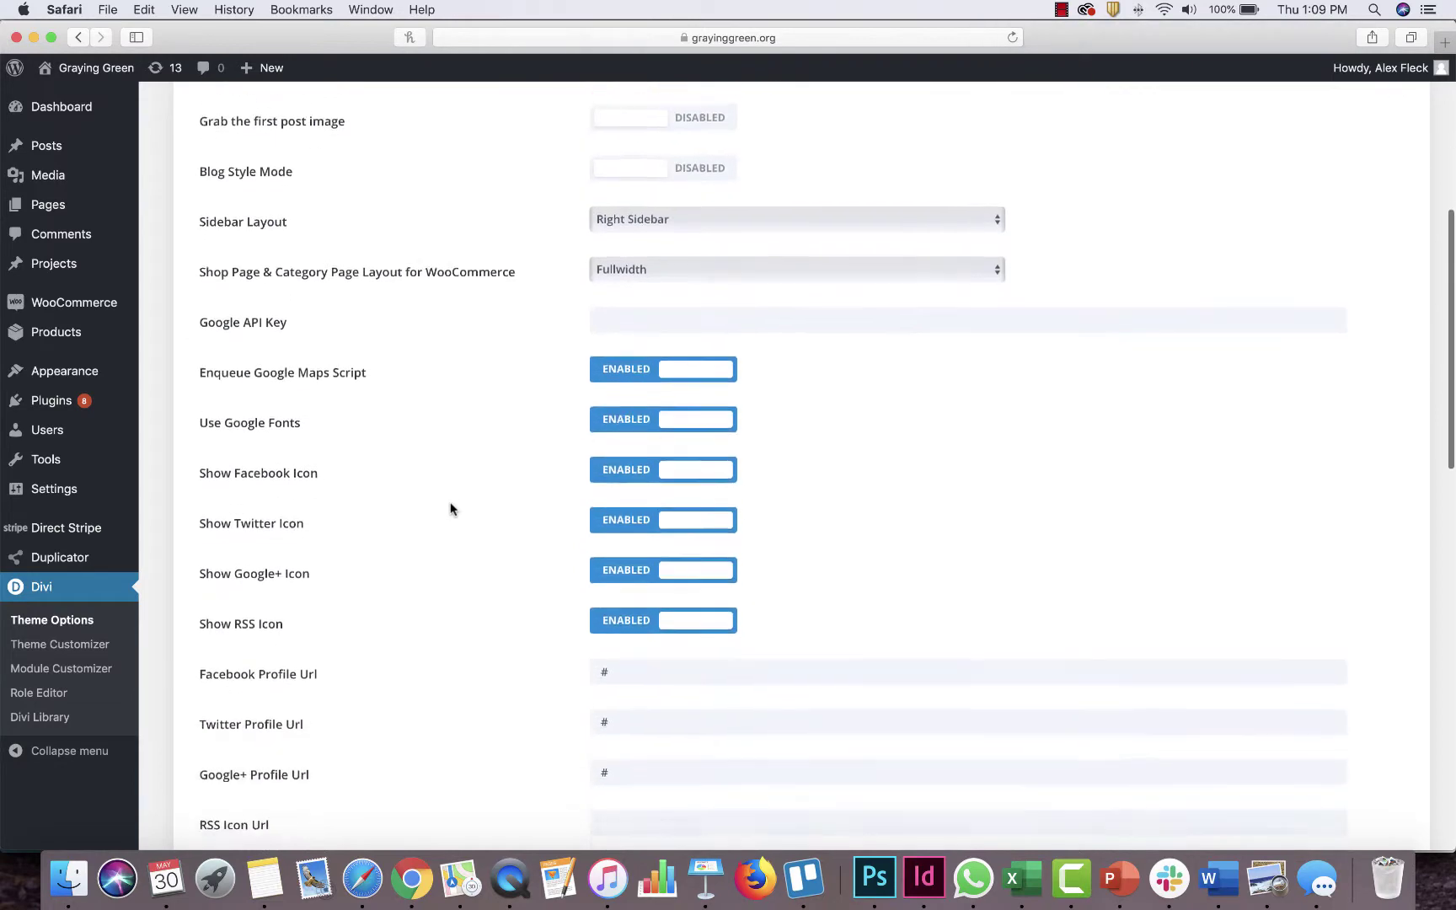
scroll(449, 508, "down", 7)
scroll(448, 508, "up", 3)
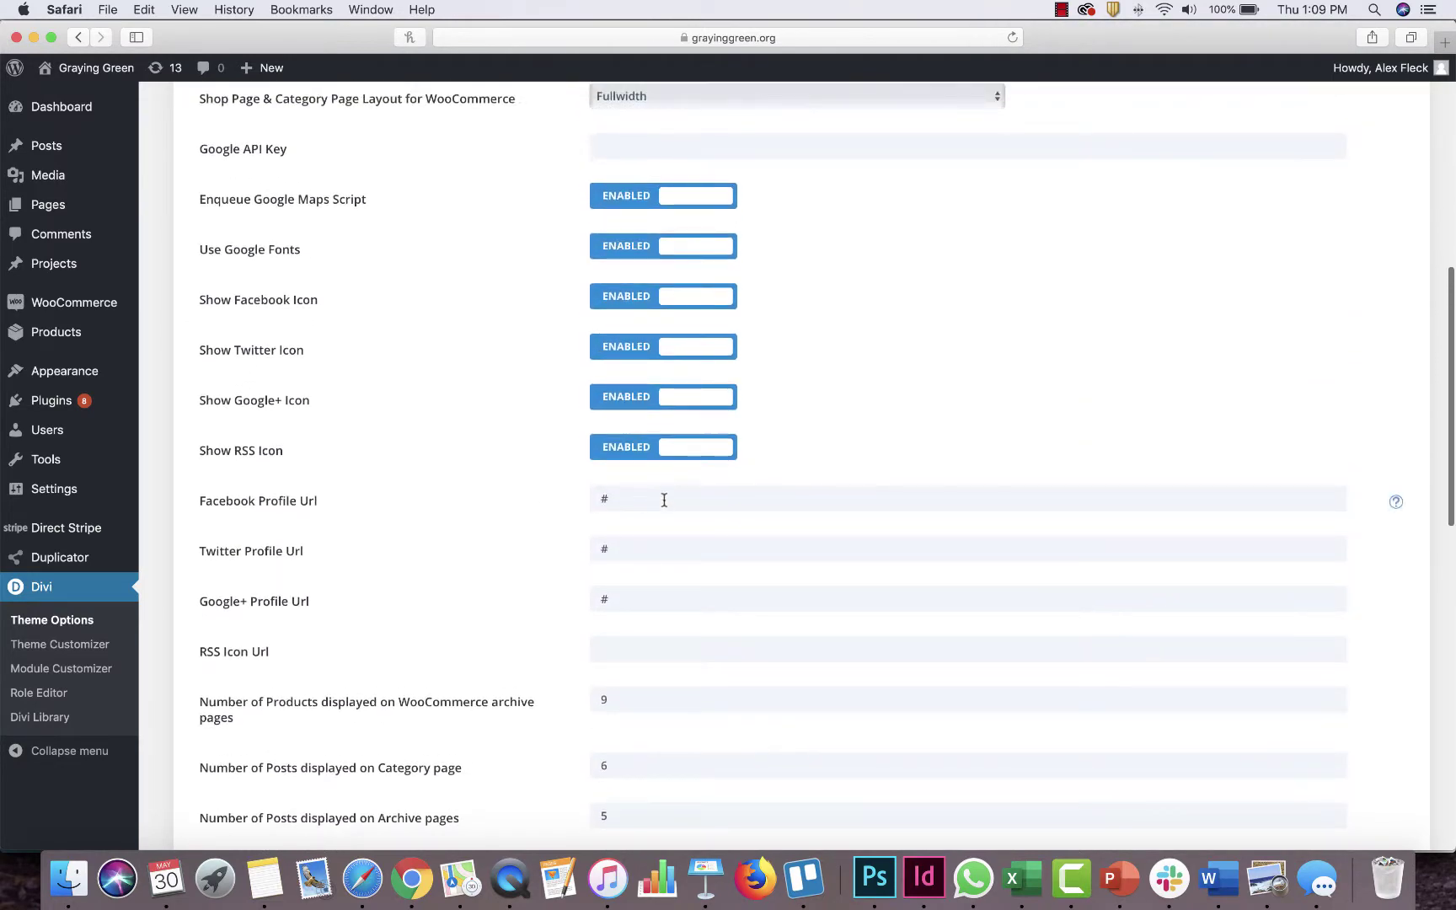
left_click_drag(664, 500, 539, 508)
scroll(539, 508, "up", 14)
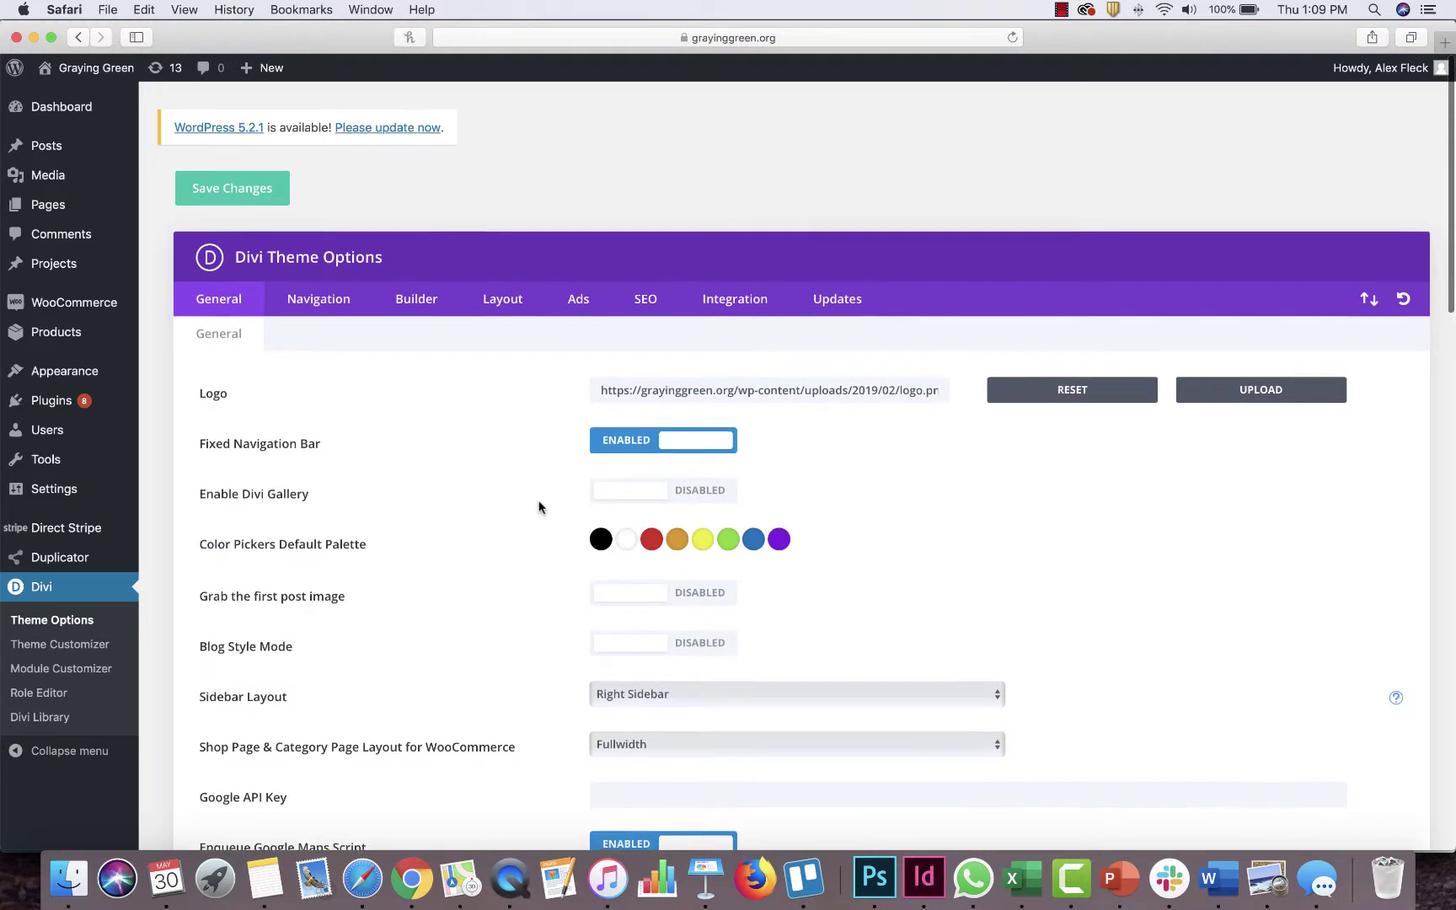
left_click(317, 296)
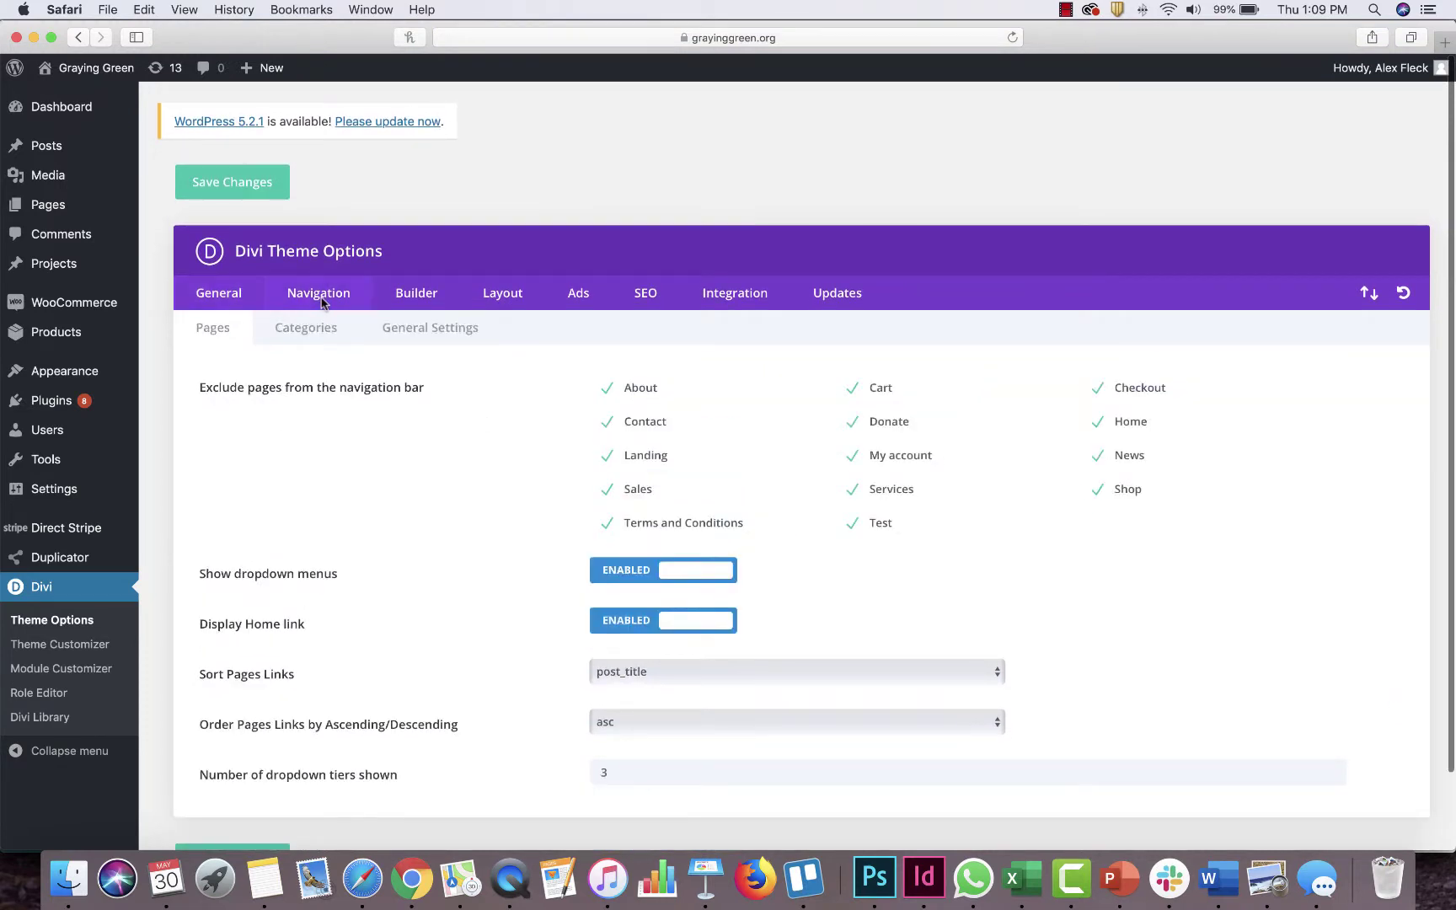
left_click(428, 296)
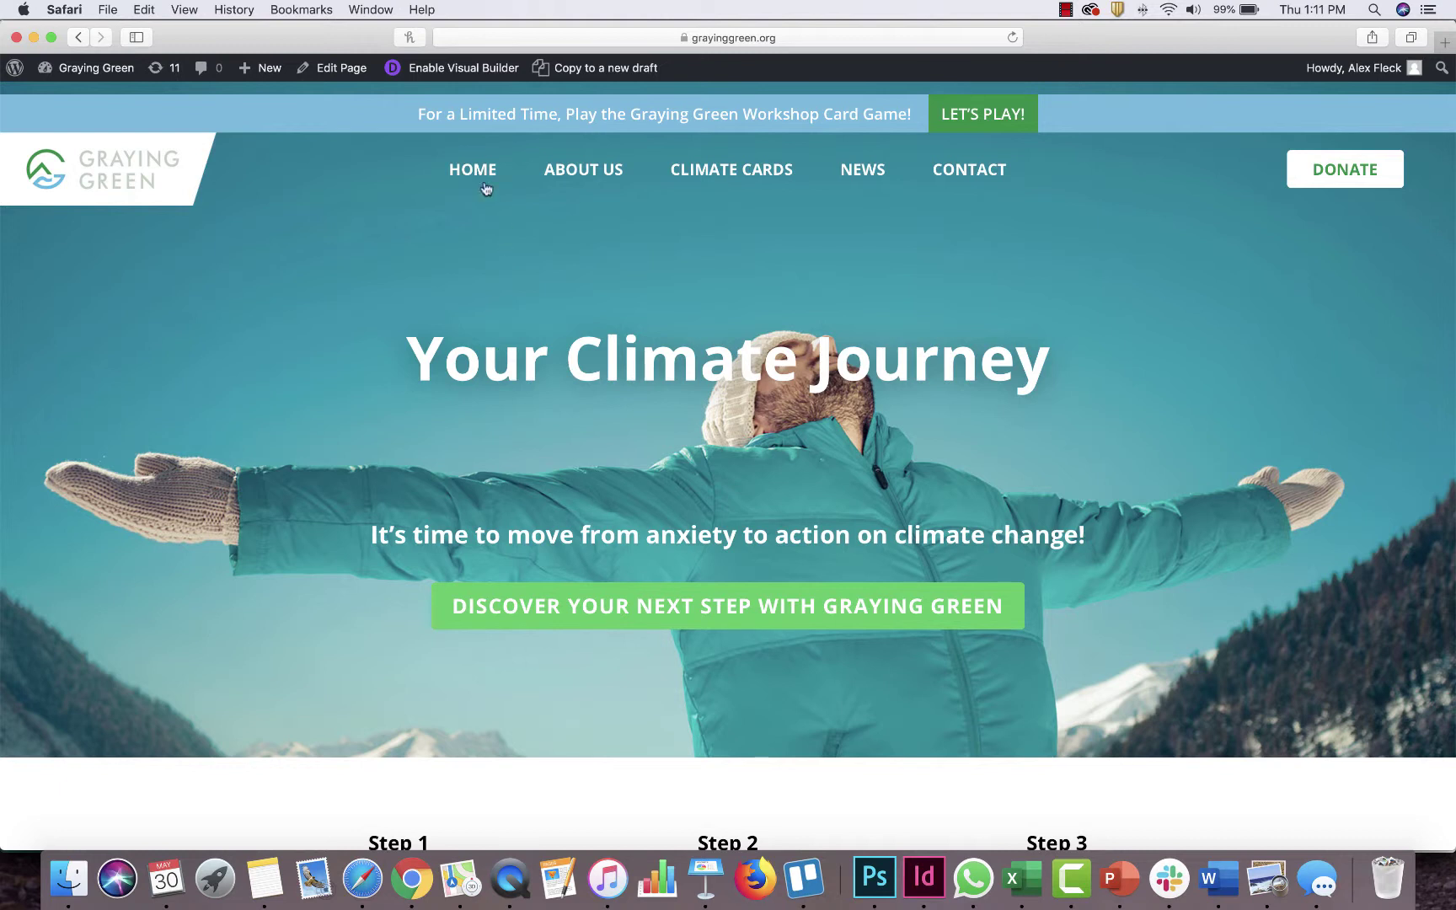
Open the home page in the Visual Builder and go to the row with the three numbered steps
left_click(445, 73)
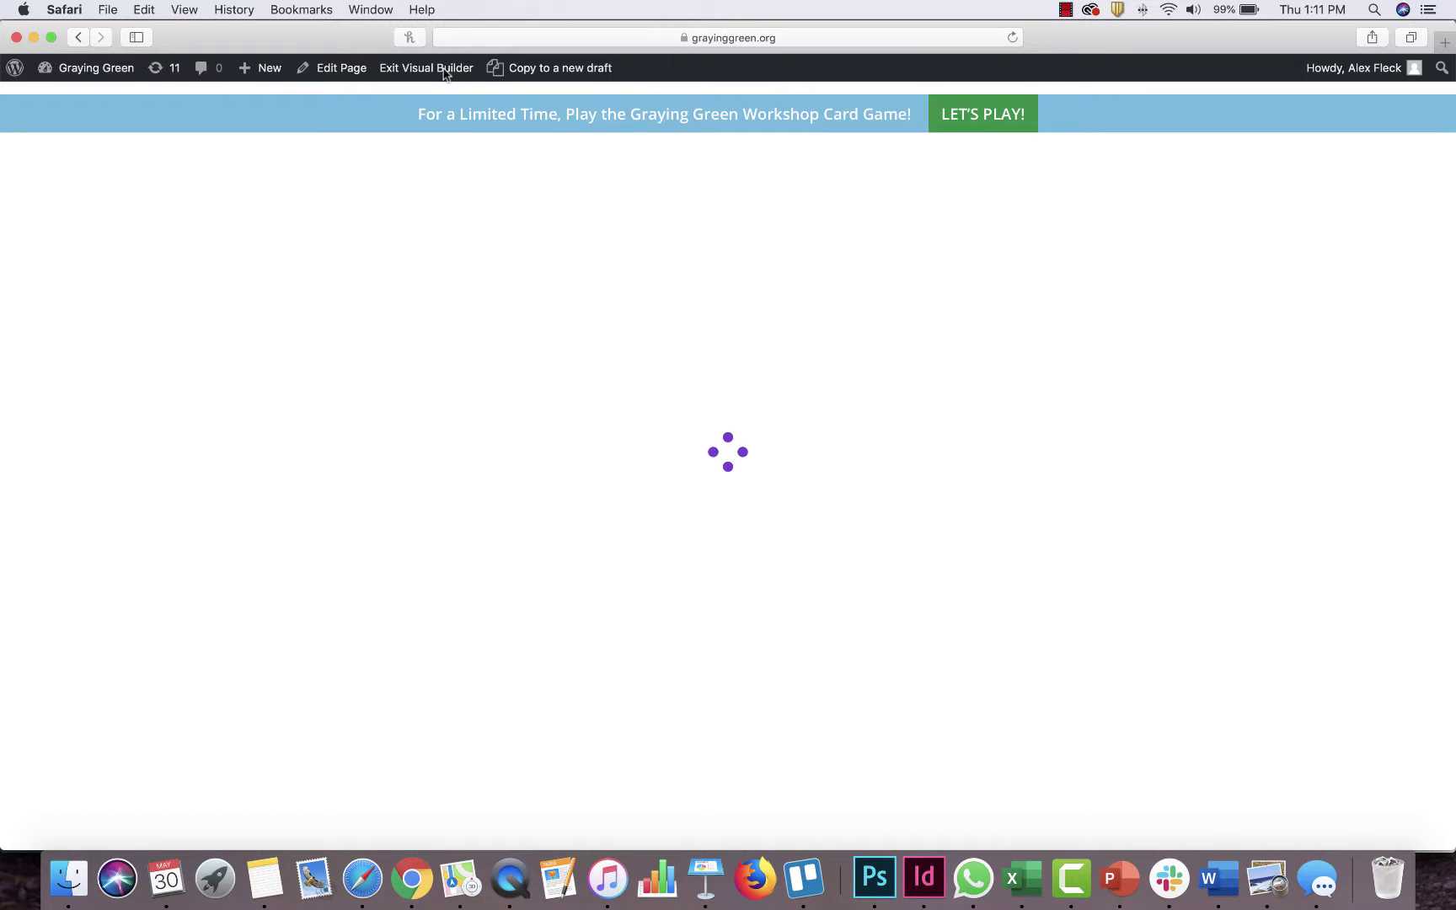
scroll(1202, 628, "down", 5)
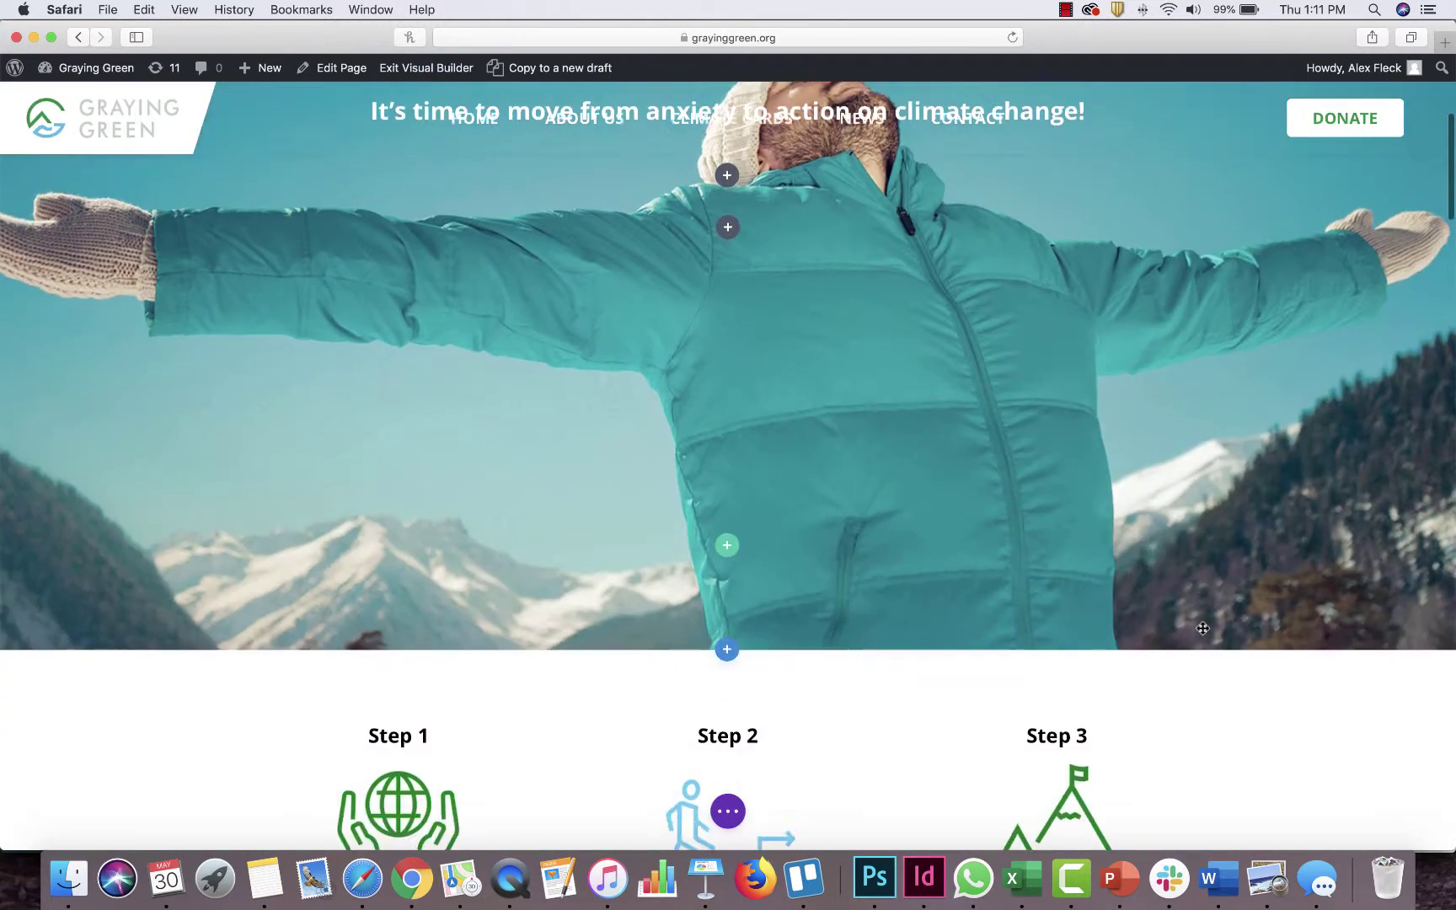
scroll(1203, 628, "down", 5)
scroll(835, 465, "up", 1)
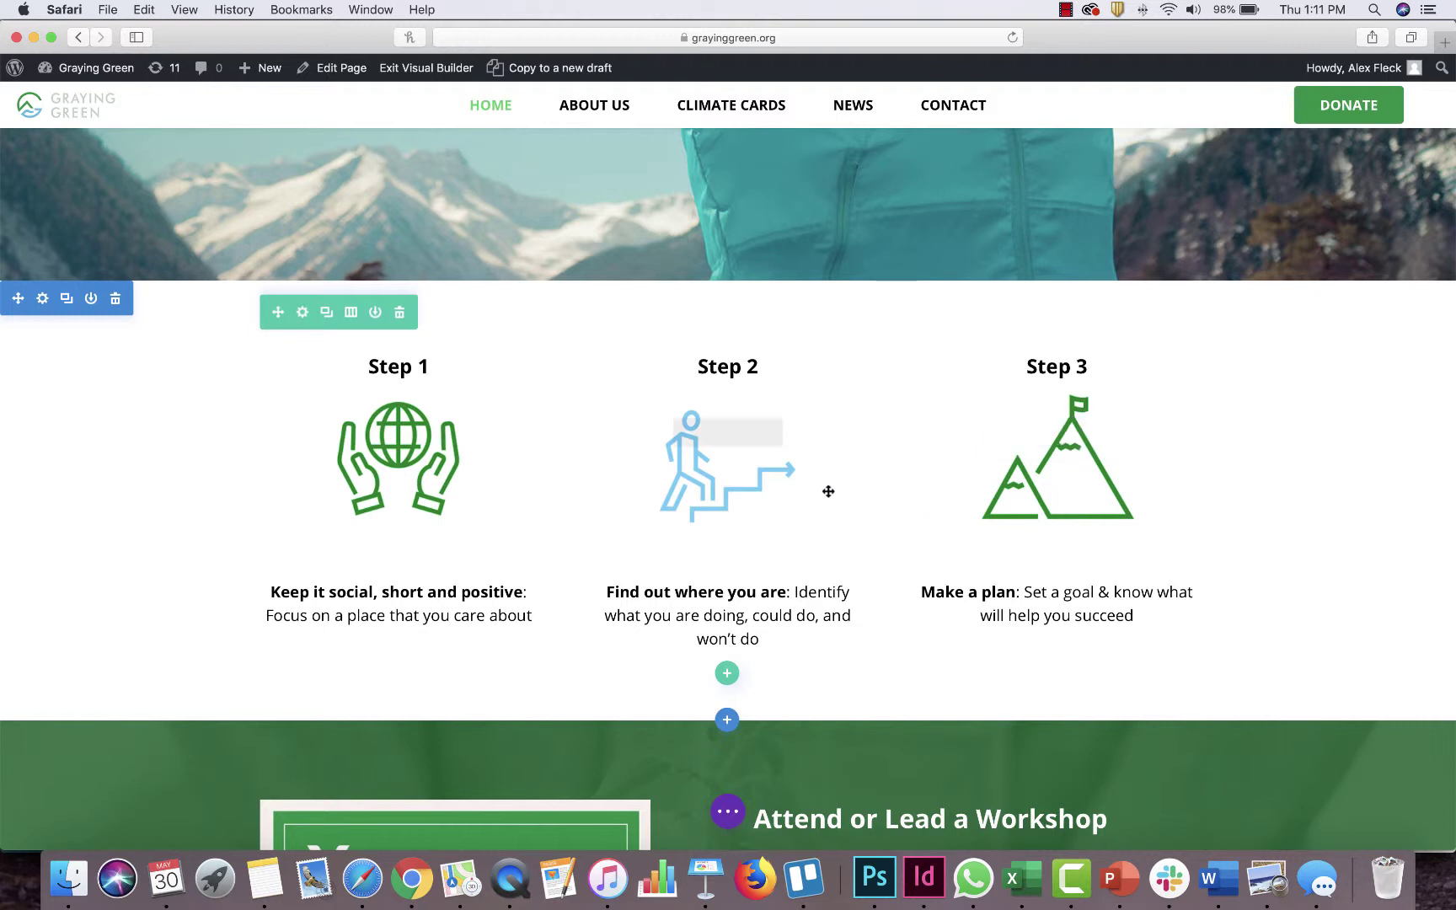
Change the steps row to four equal columns and place a duplicate of the Step 3 heading in the empty fourth column
left_click(353, 316)
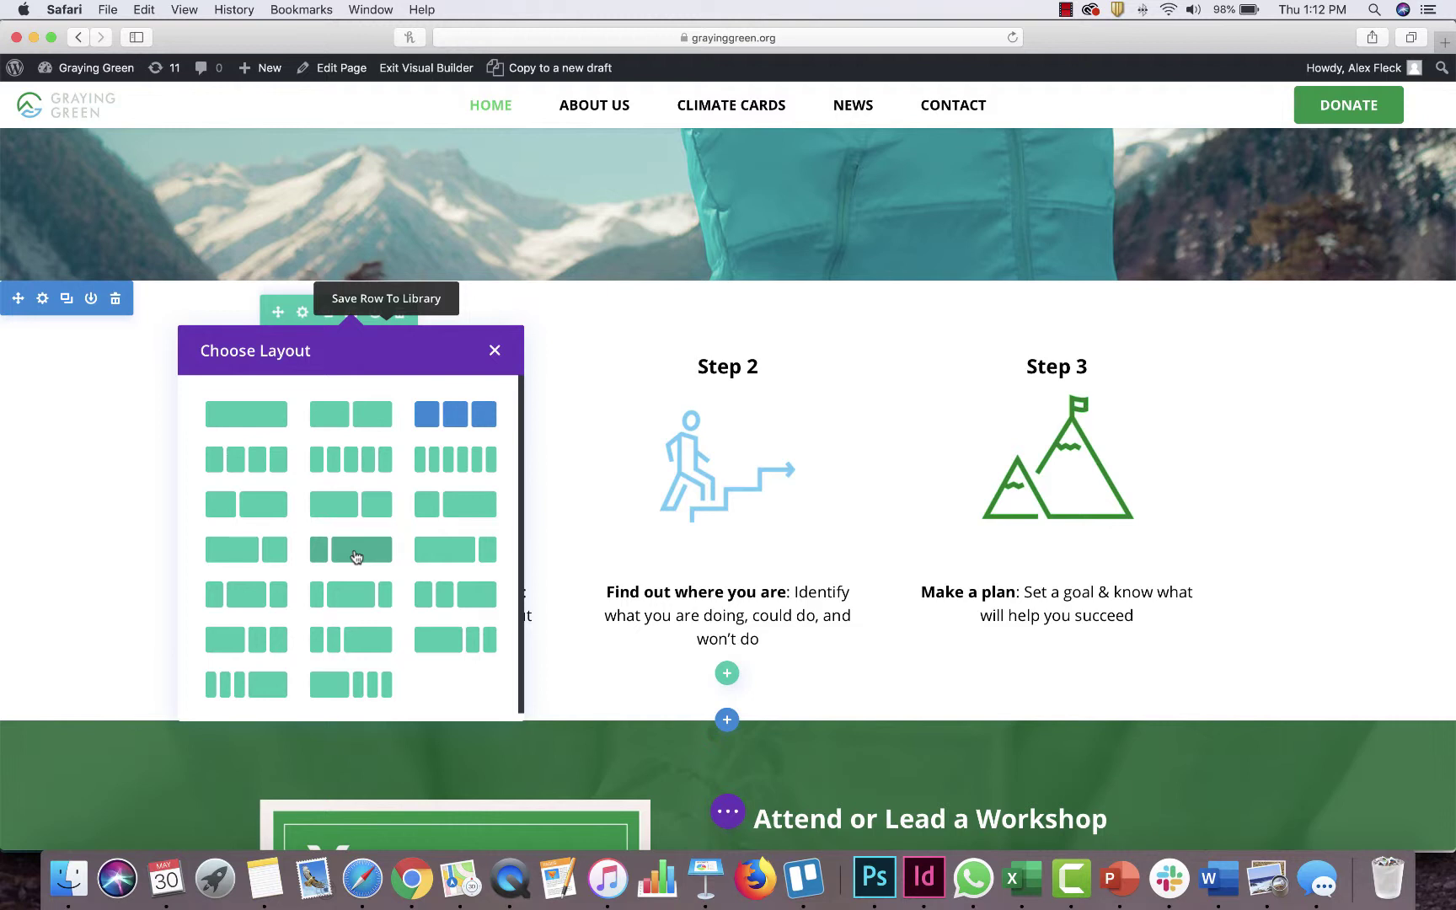
left_click(268, 464)
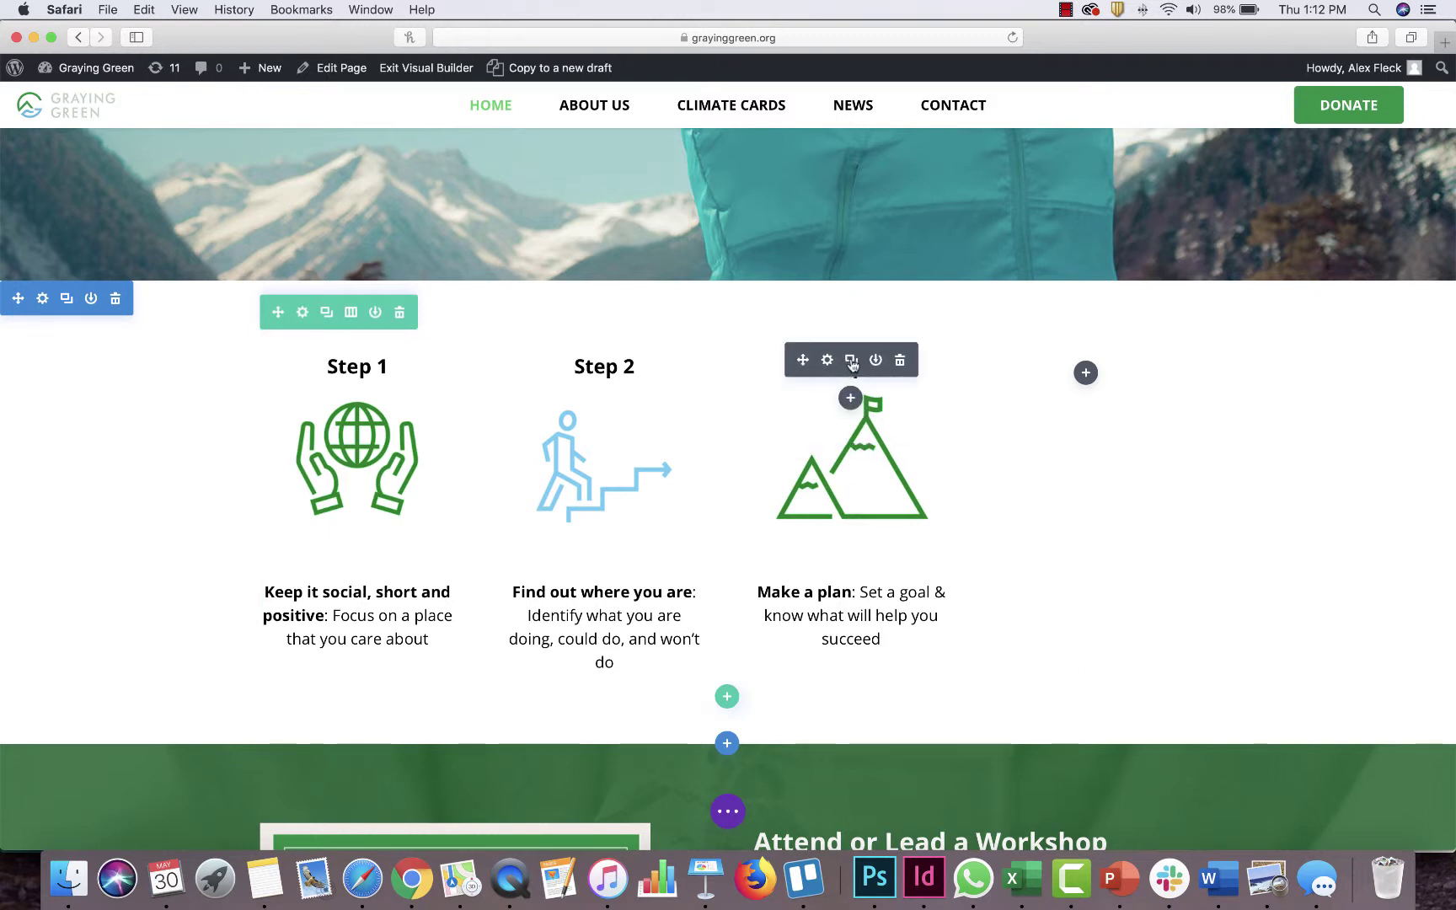
left_click(851, 361)
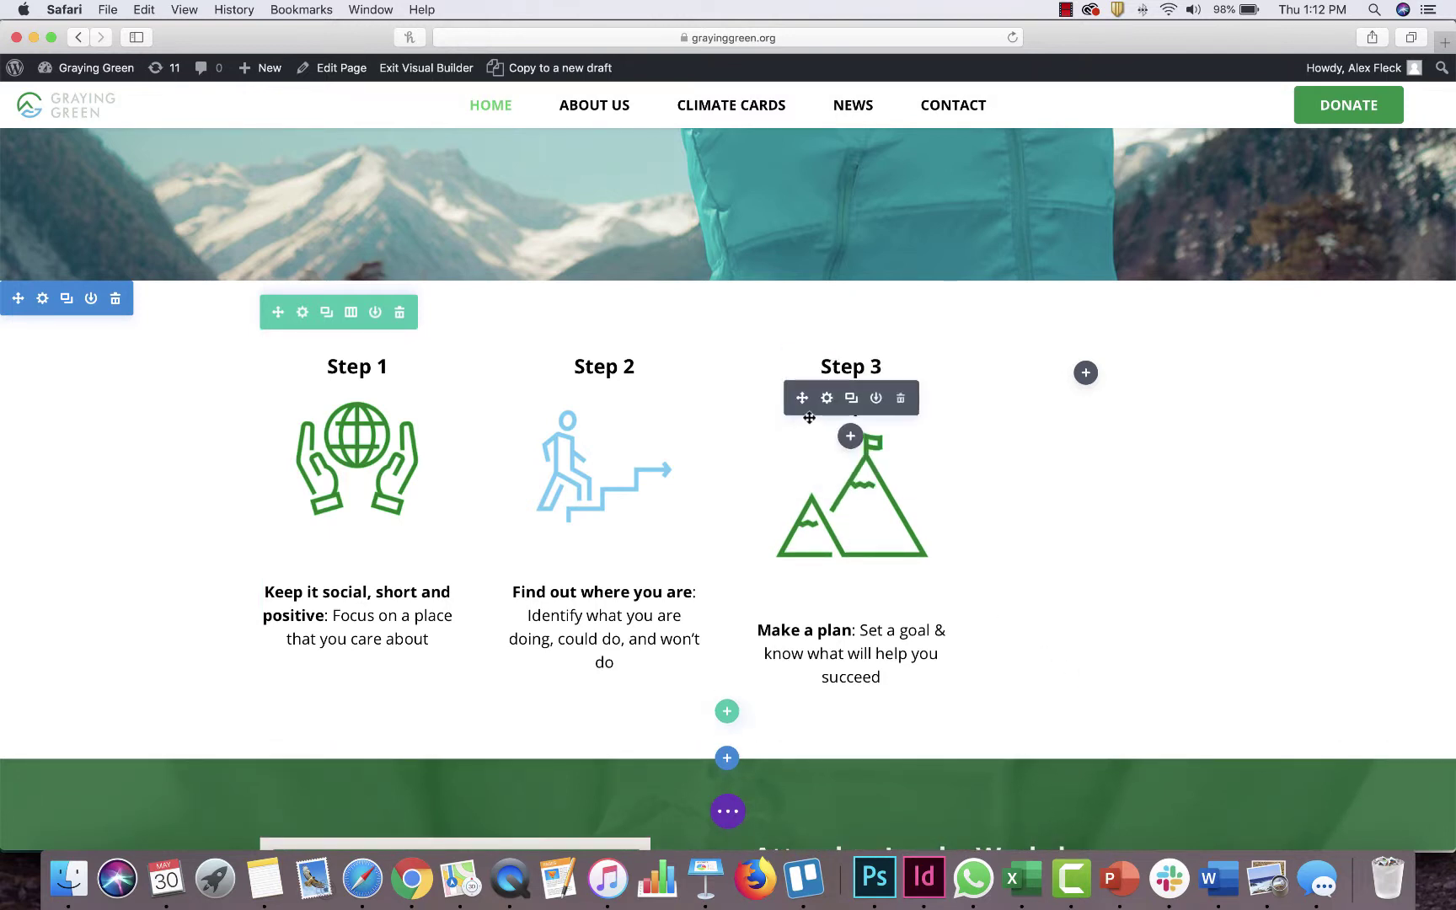
left_click_drag(800, 399, 821, 493)
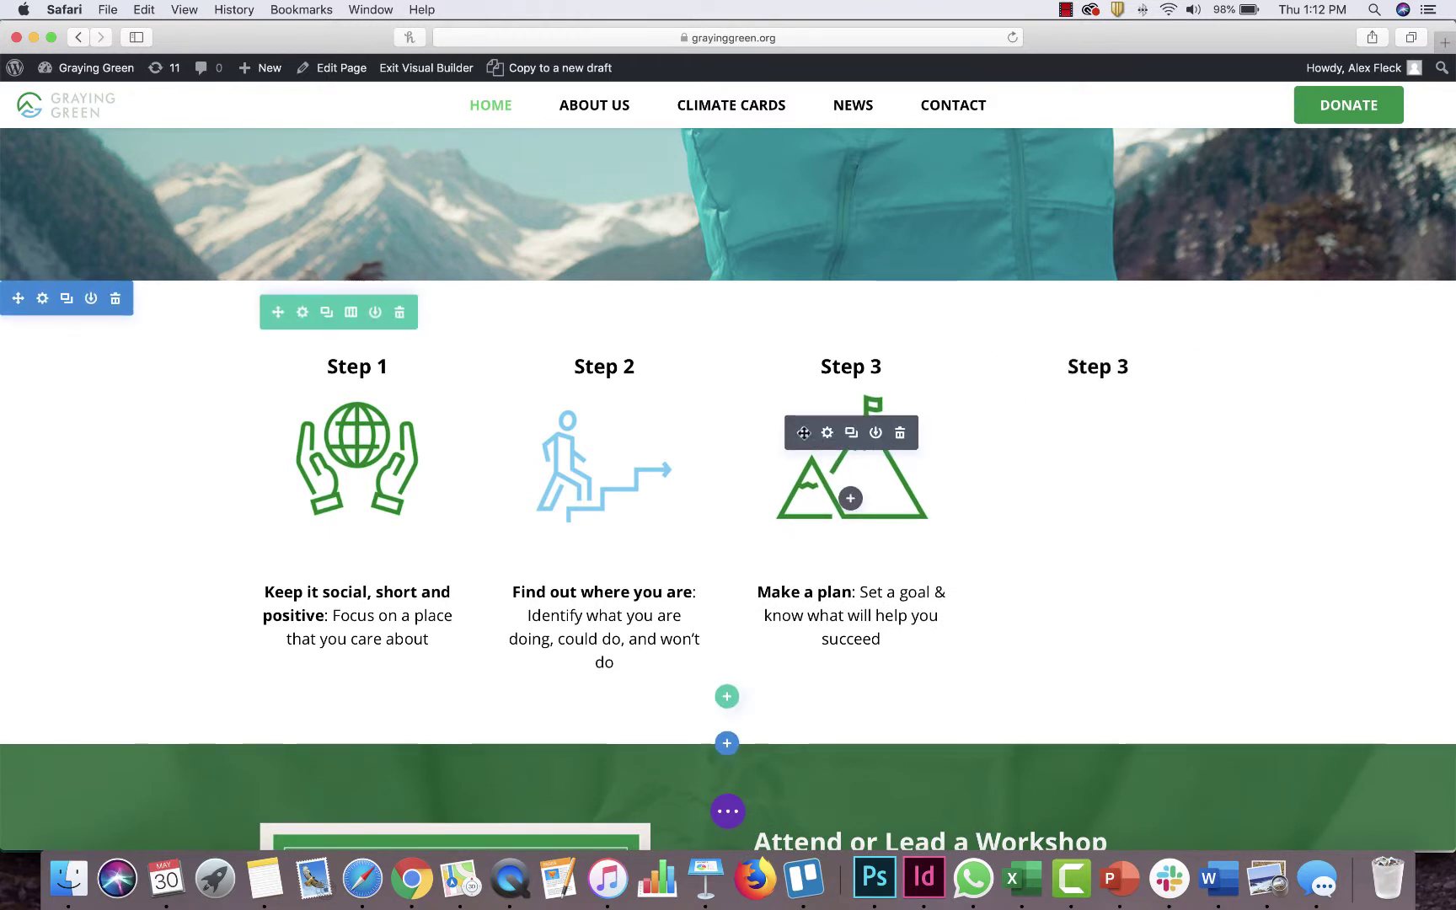
Duplicate the mountain image and the "Make a plan" text from the third column and place the copies under the fourth column's heading
left_click(851, 434)
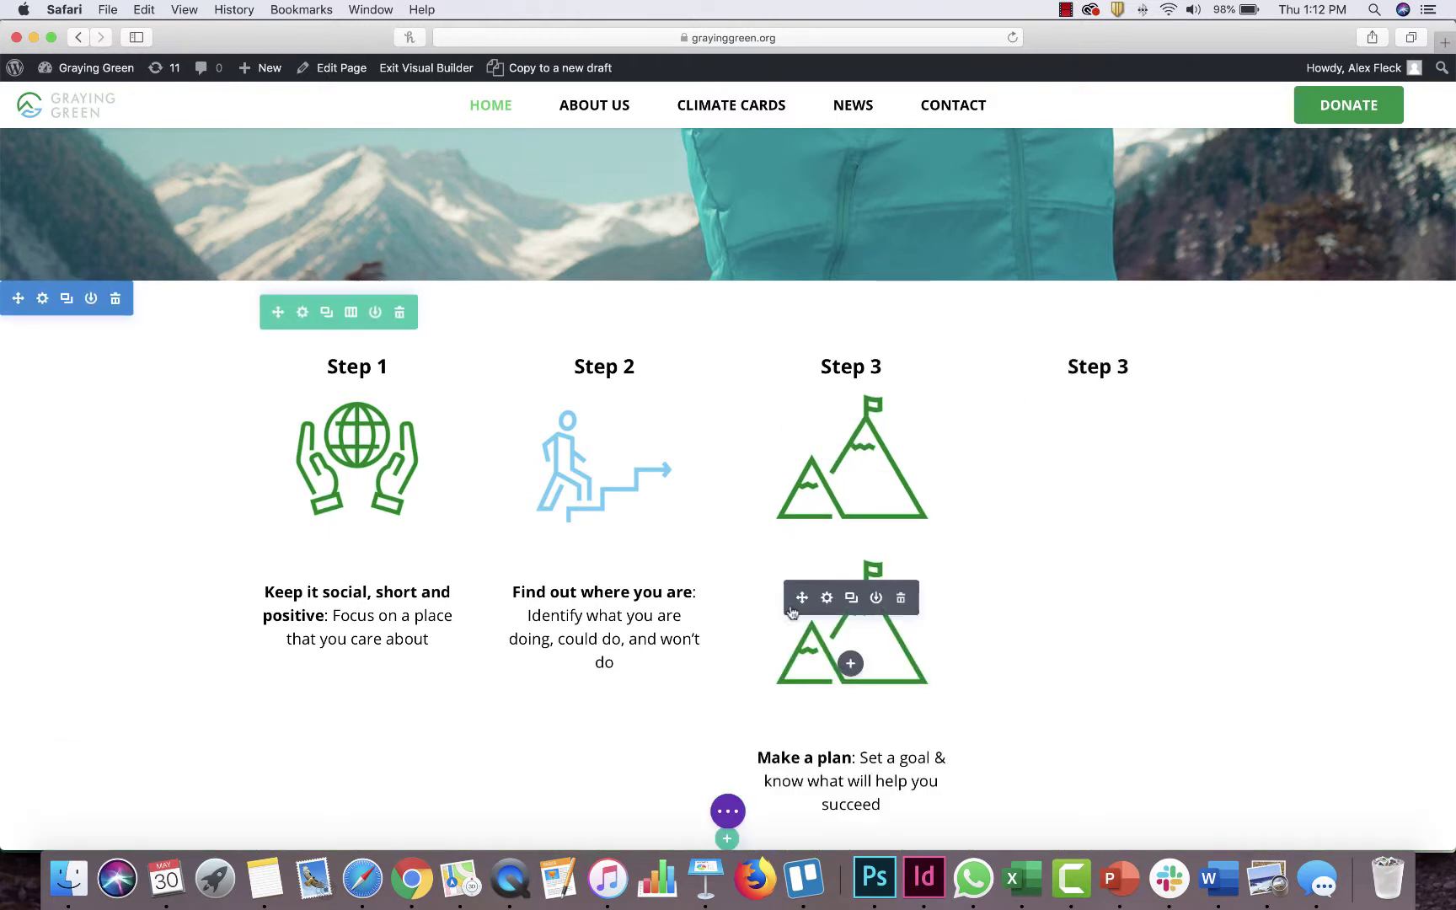
left_click_drag(852, 532, 1079, 428)
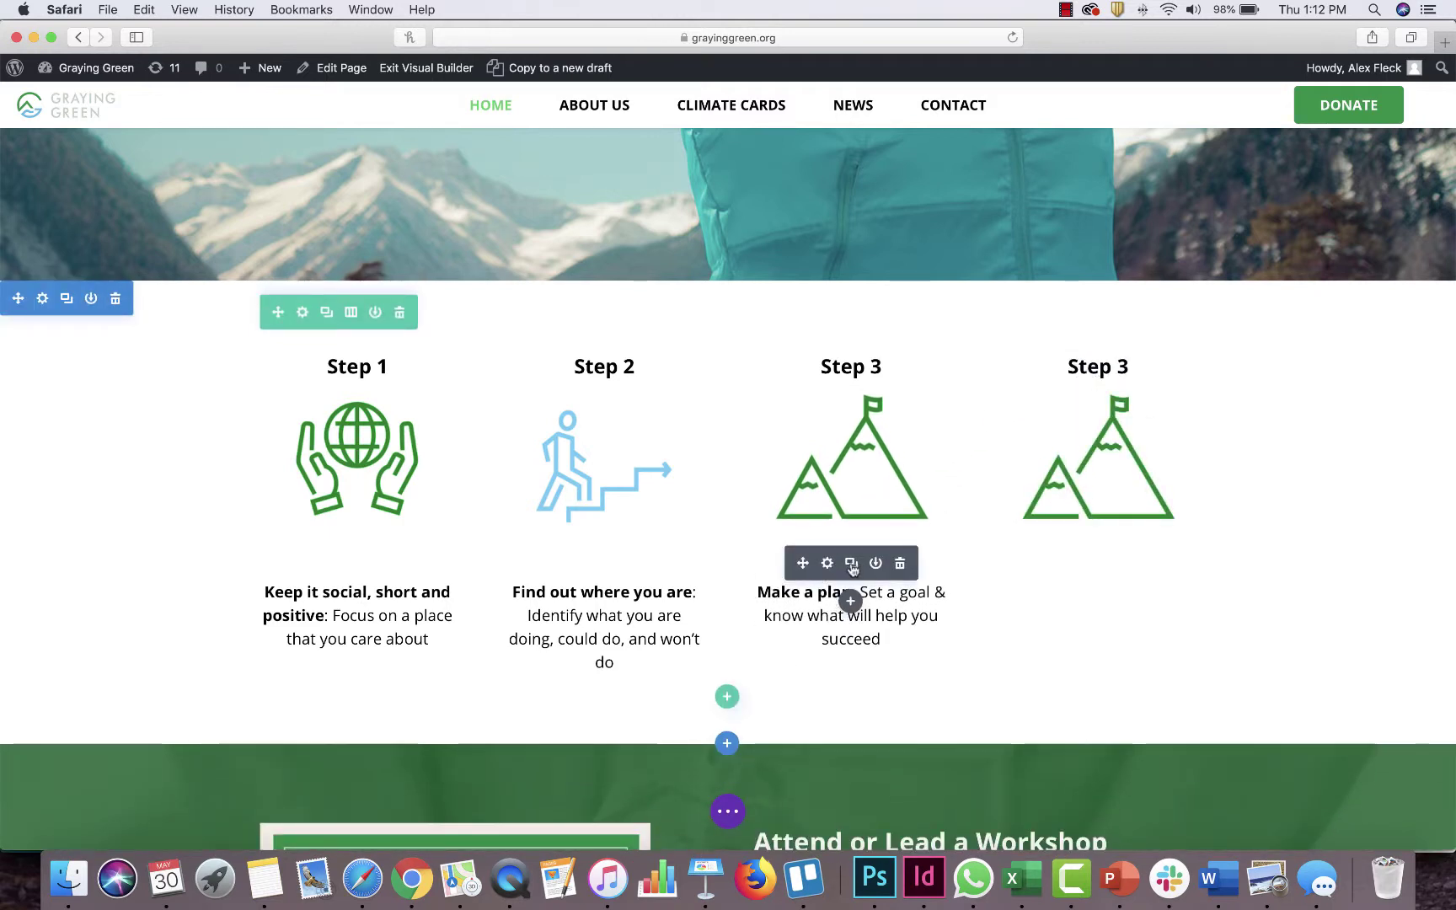
left_click(852, 563)
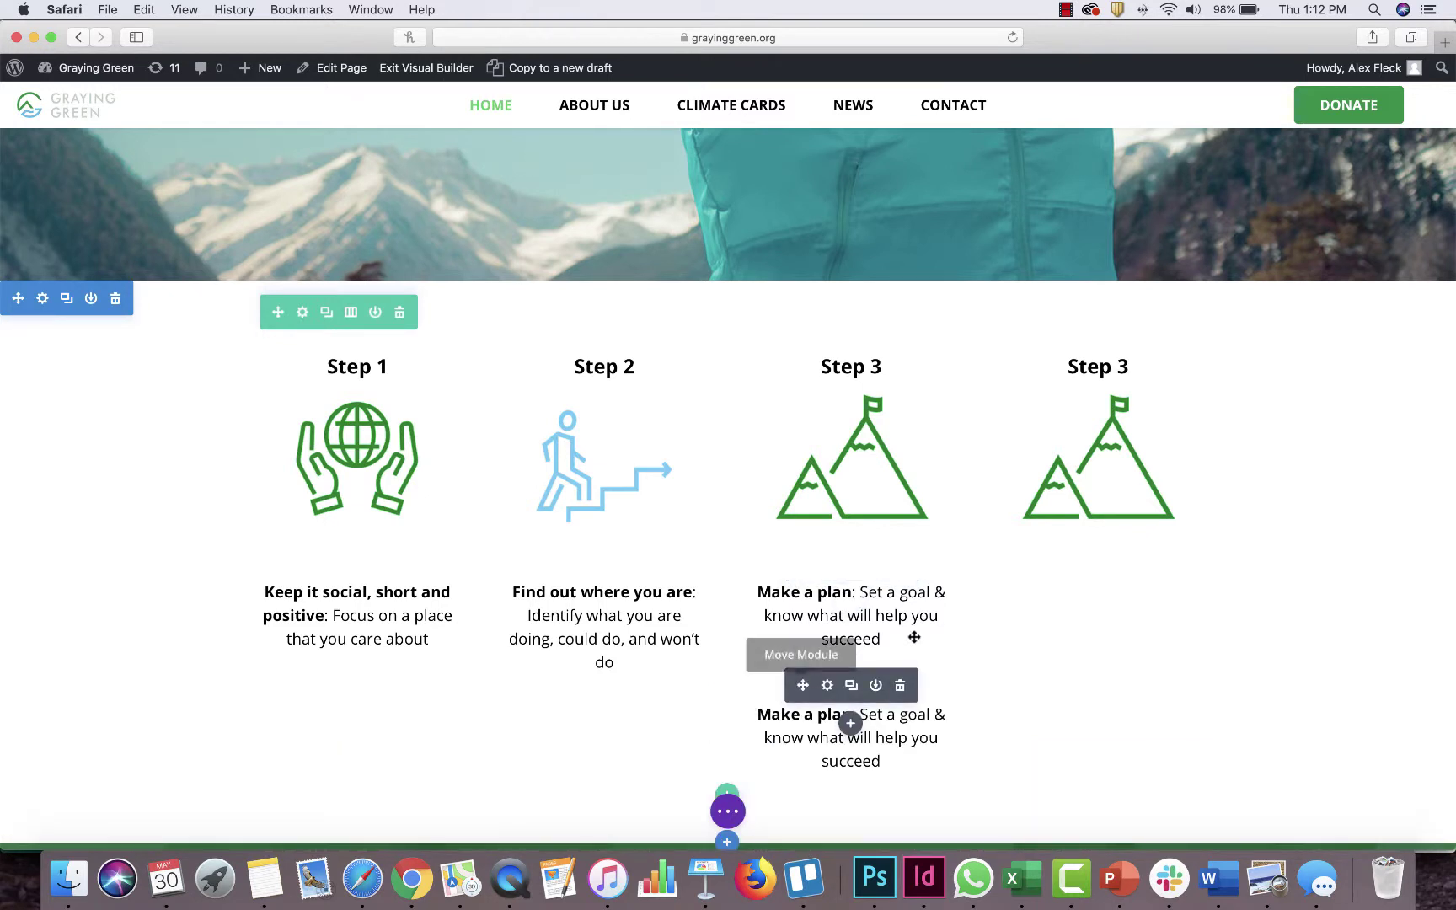
left_click_drag(802, 685, 1100, 584)
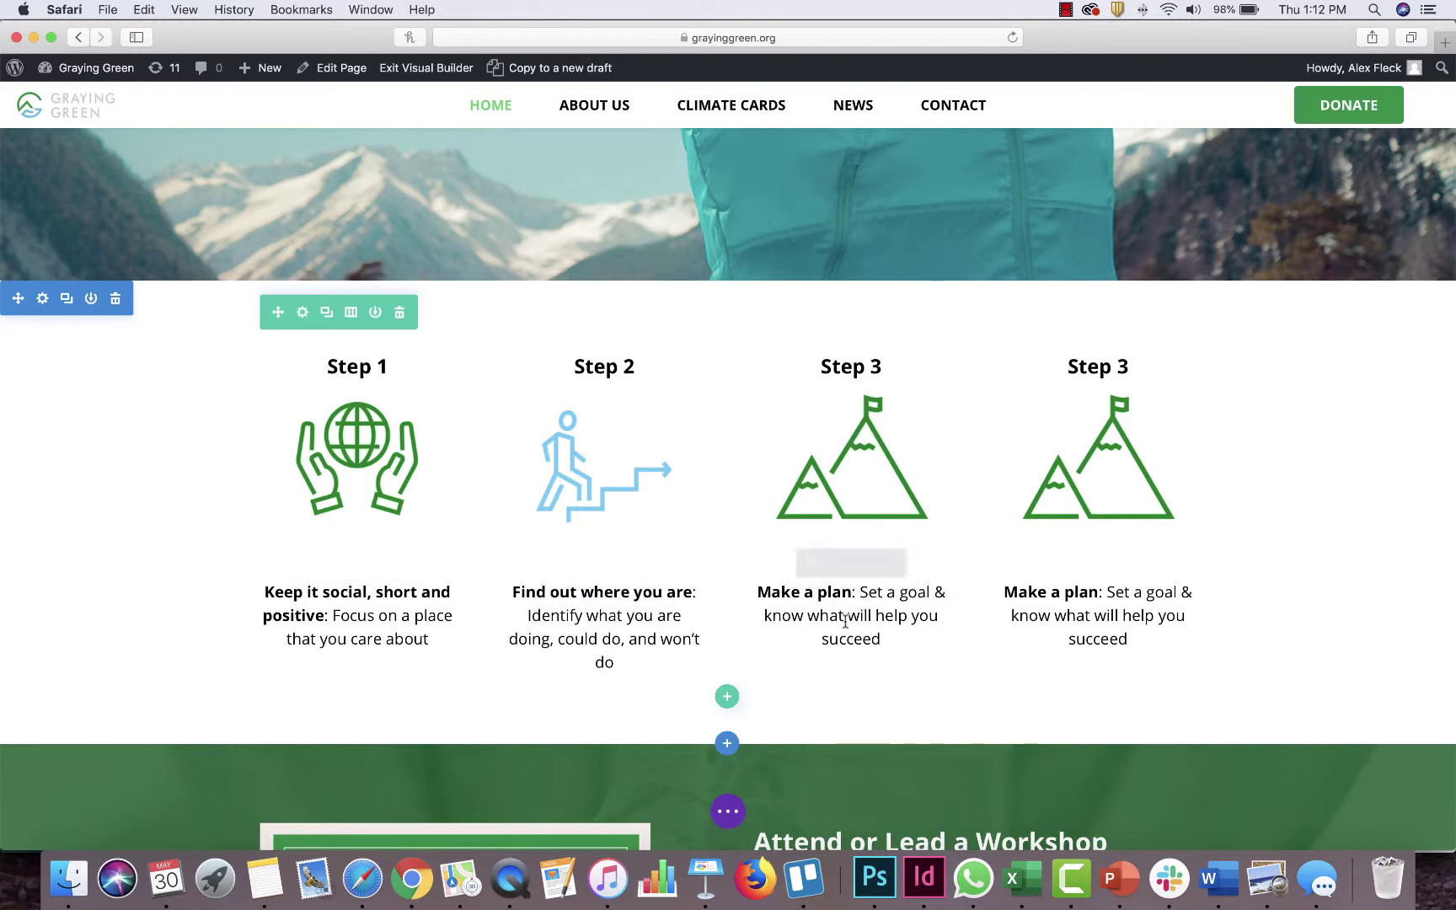
mouse_move(1079, 569)
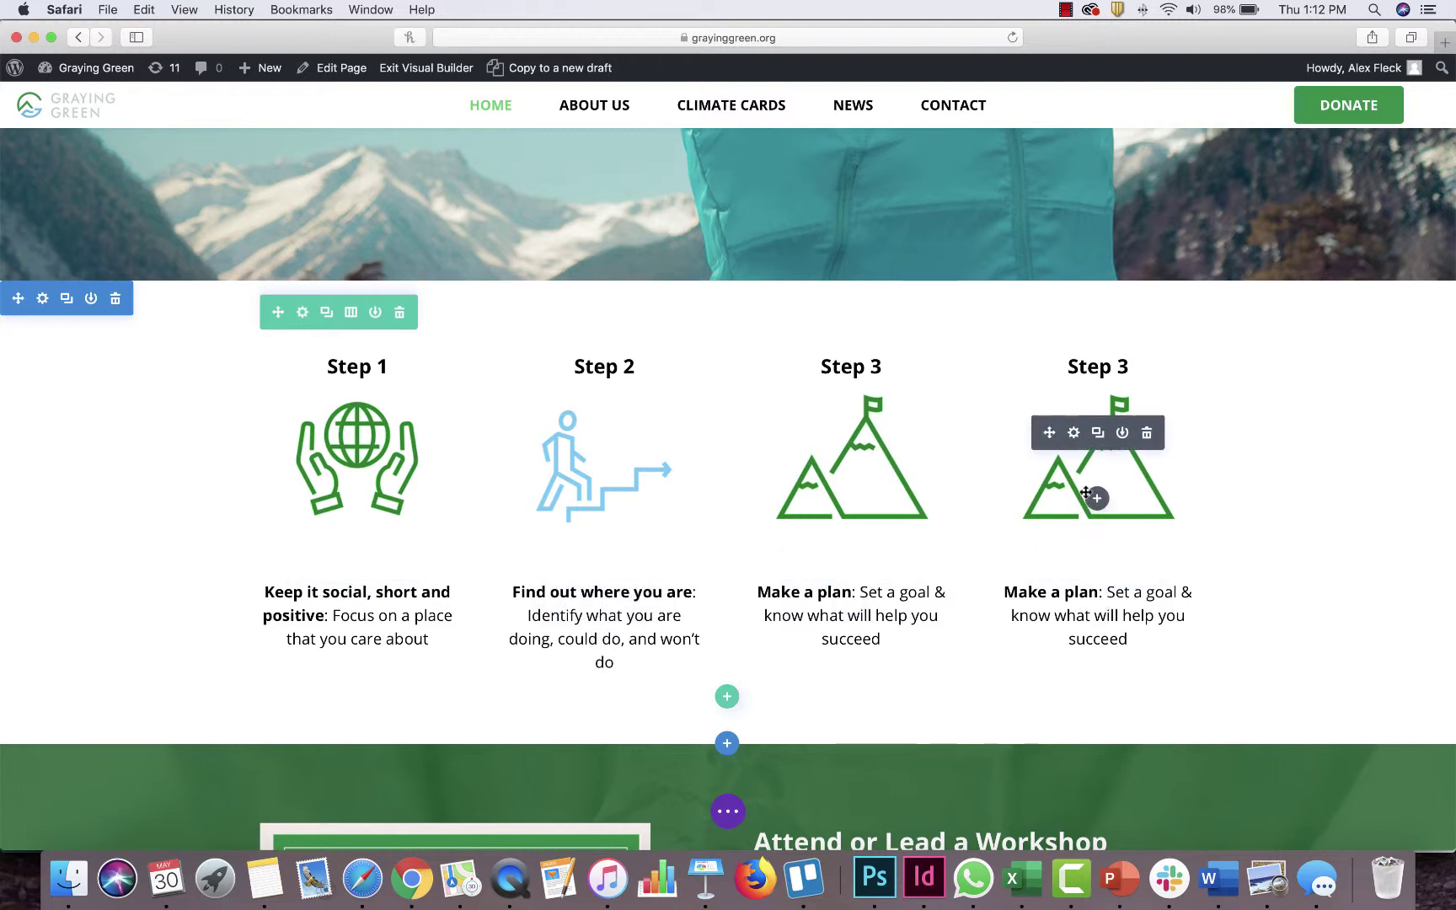
mouse_move(847, 597)
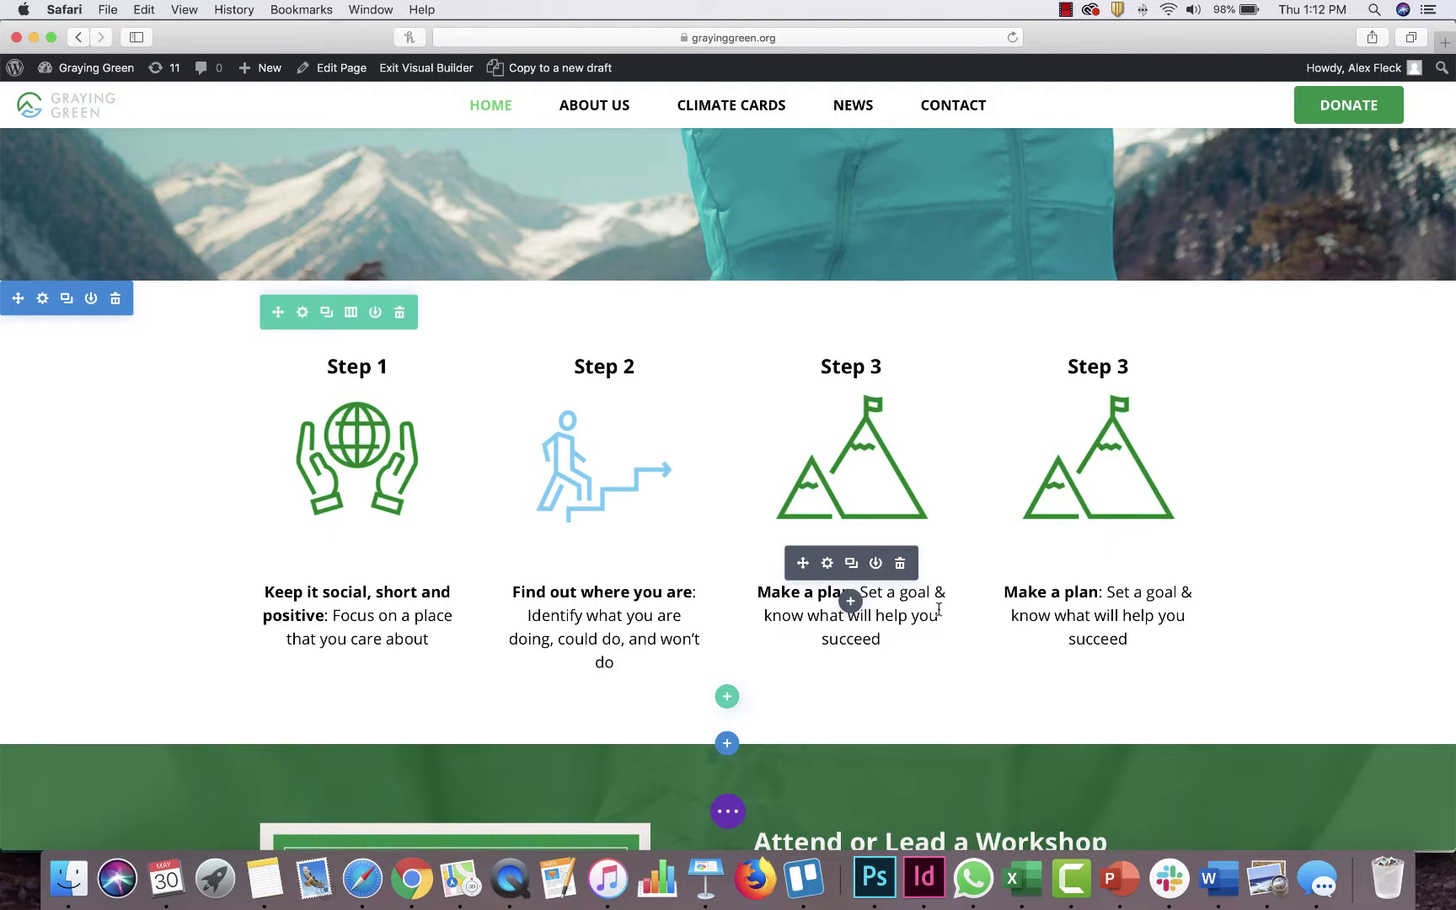
mouse_move(1102, 474)
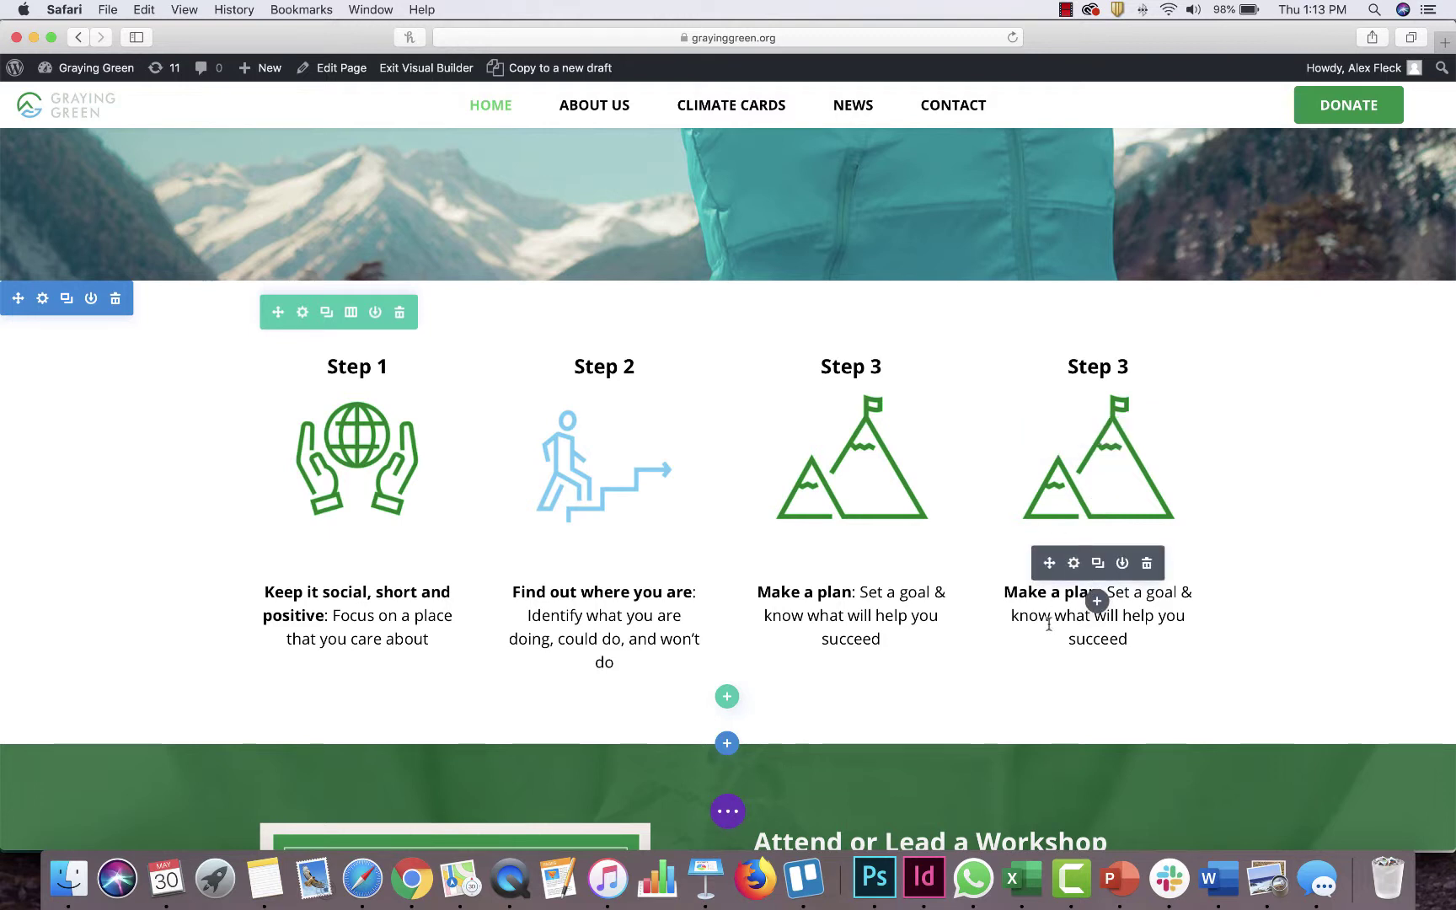
Try bold and italic on "& know wha" in the settings of the fourth column's text module, and discard the changes
mouse_move(1098, 598)
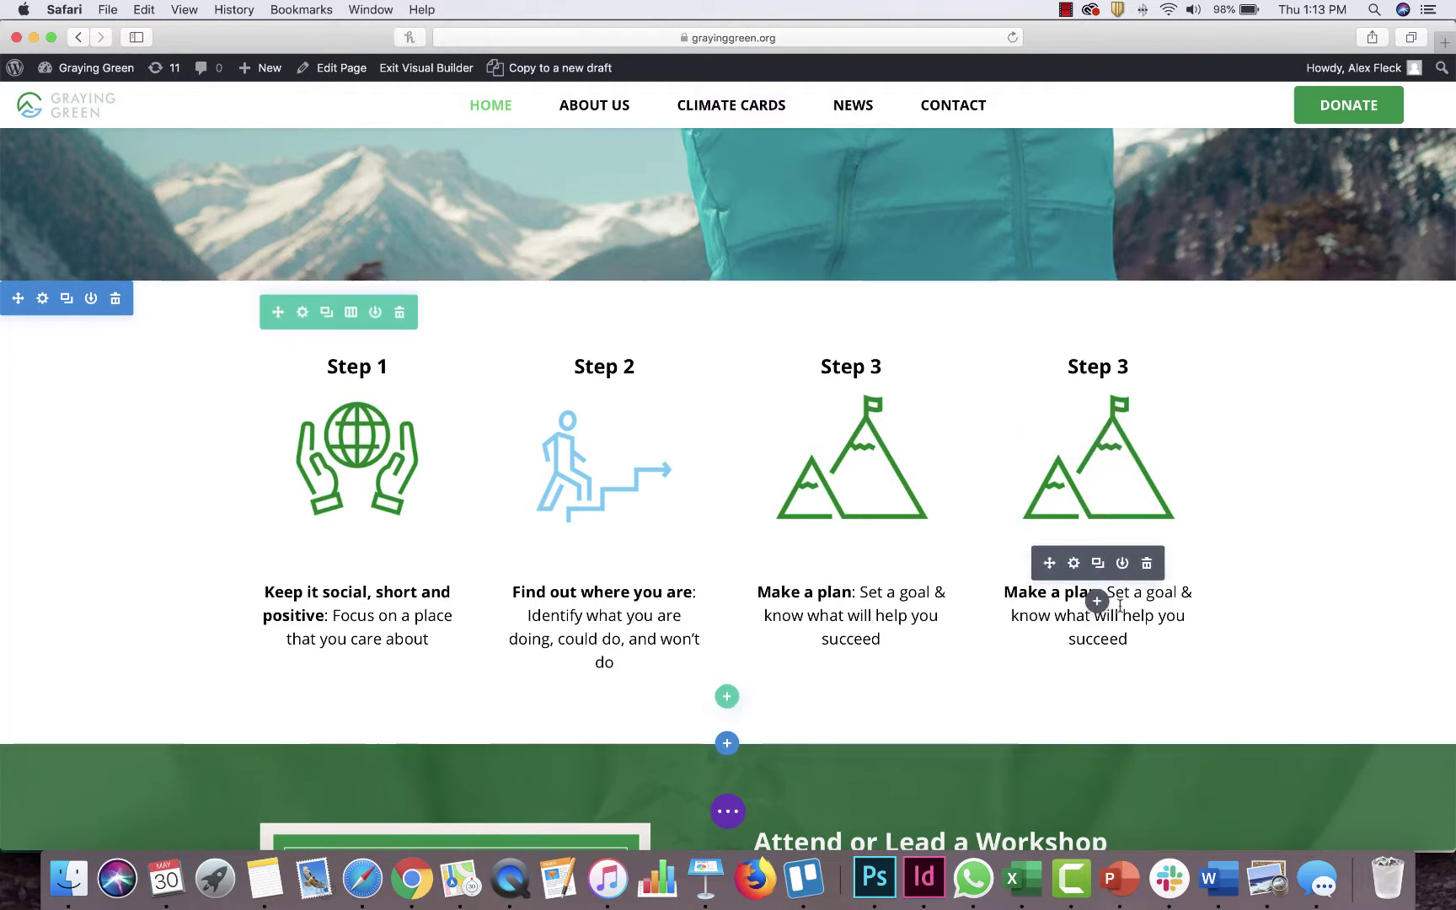
left_click(1075, 564)
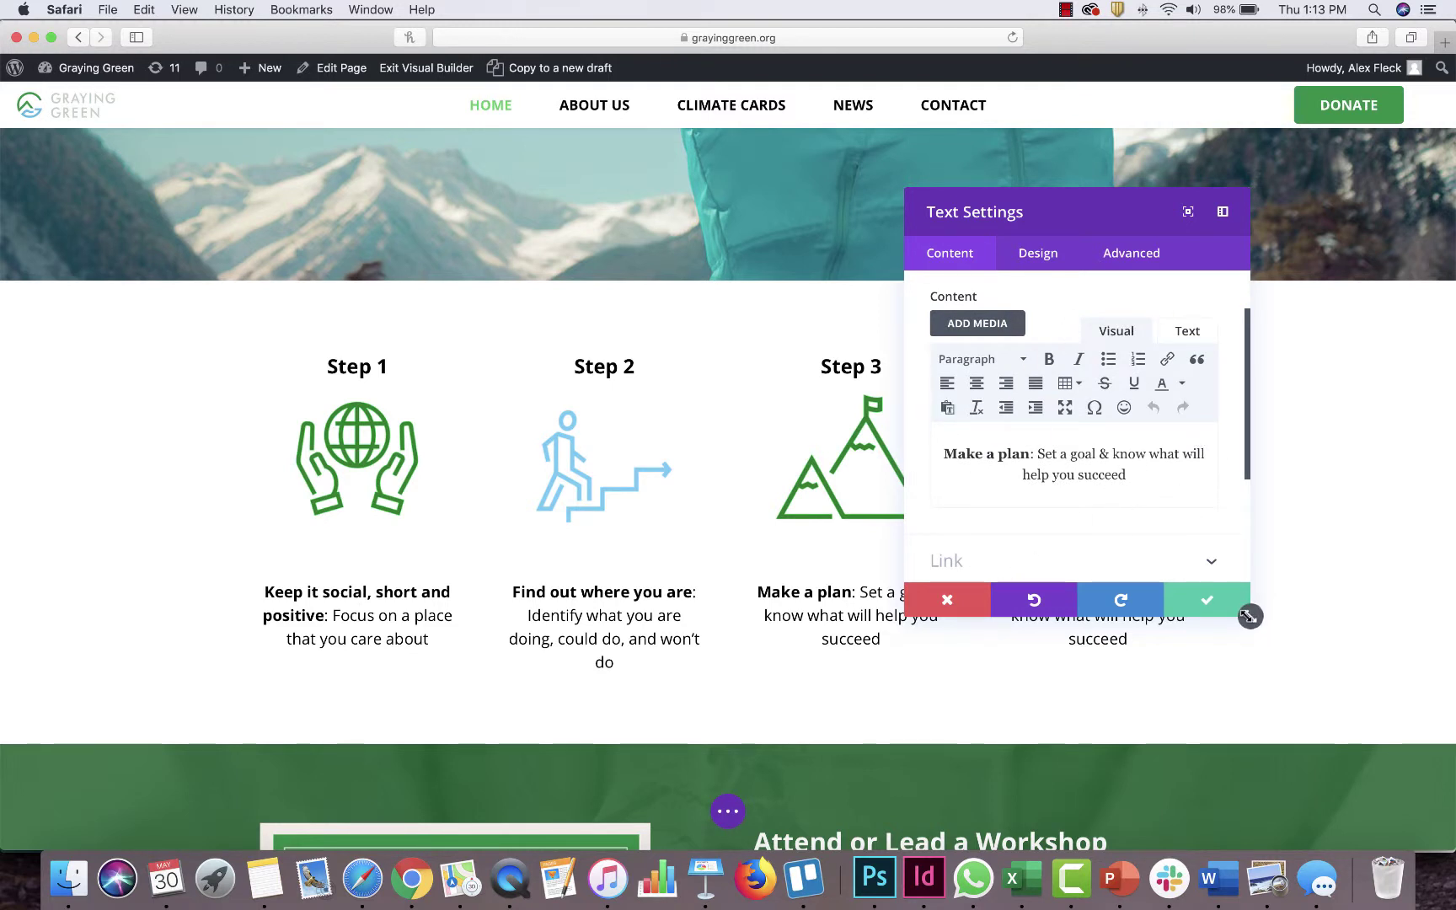
left_click_drag(1248, 614, 1336, 647)
left_click_drag(1173, 208, 461, 215)
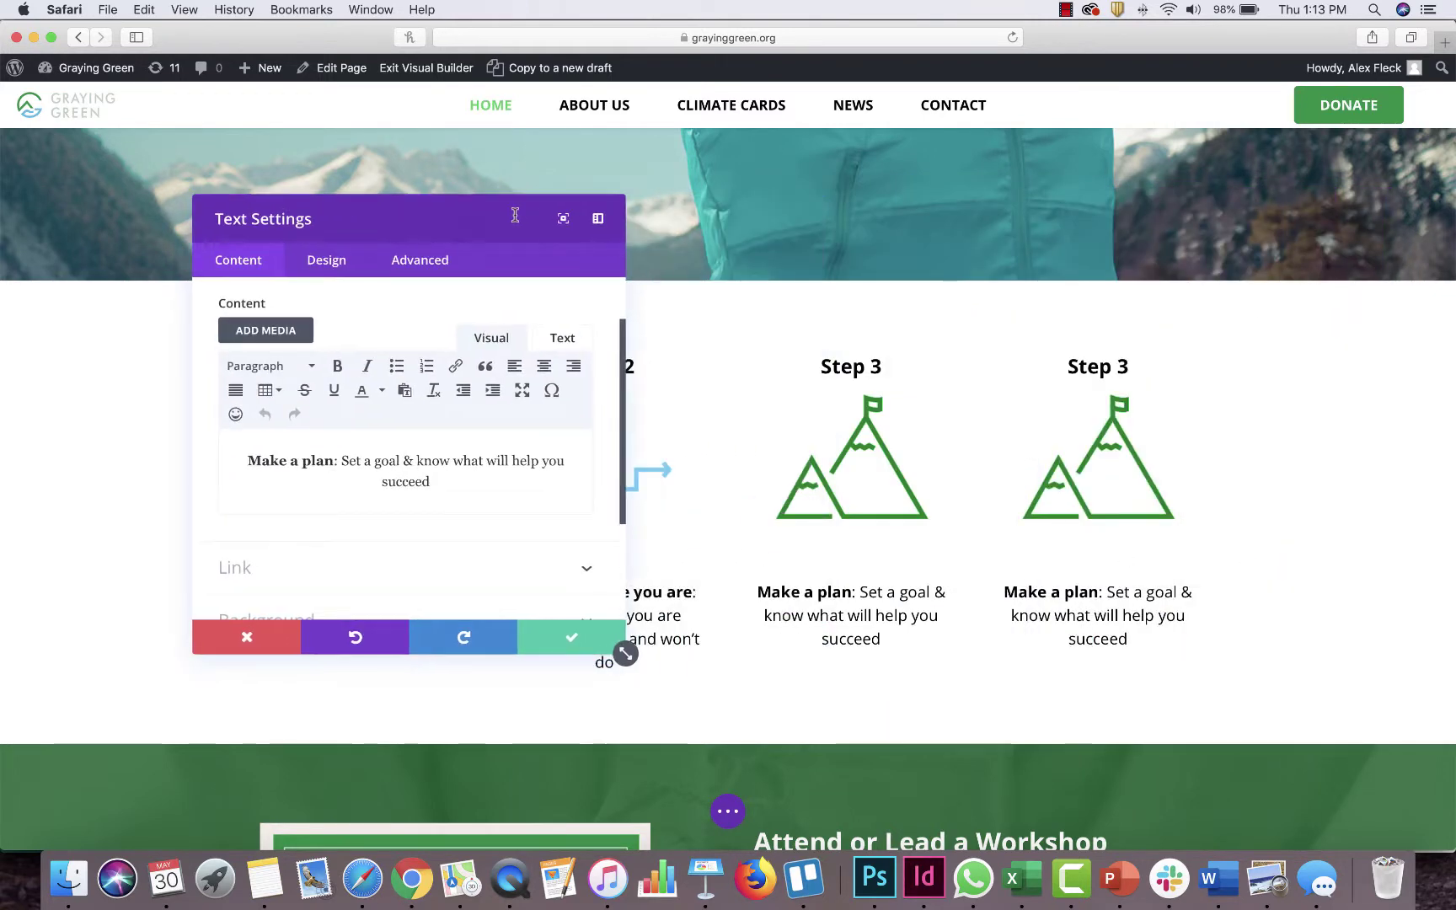
left_click(404, 461)
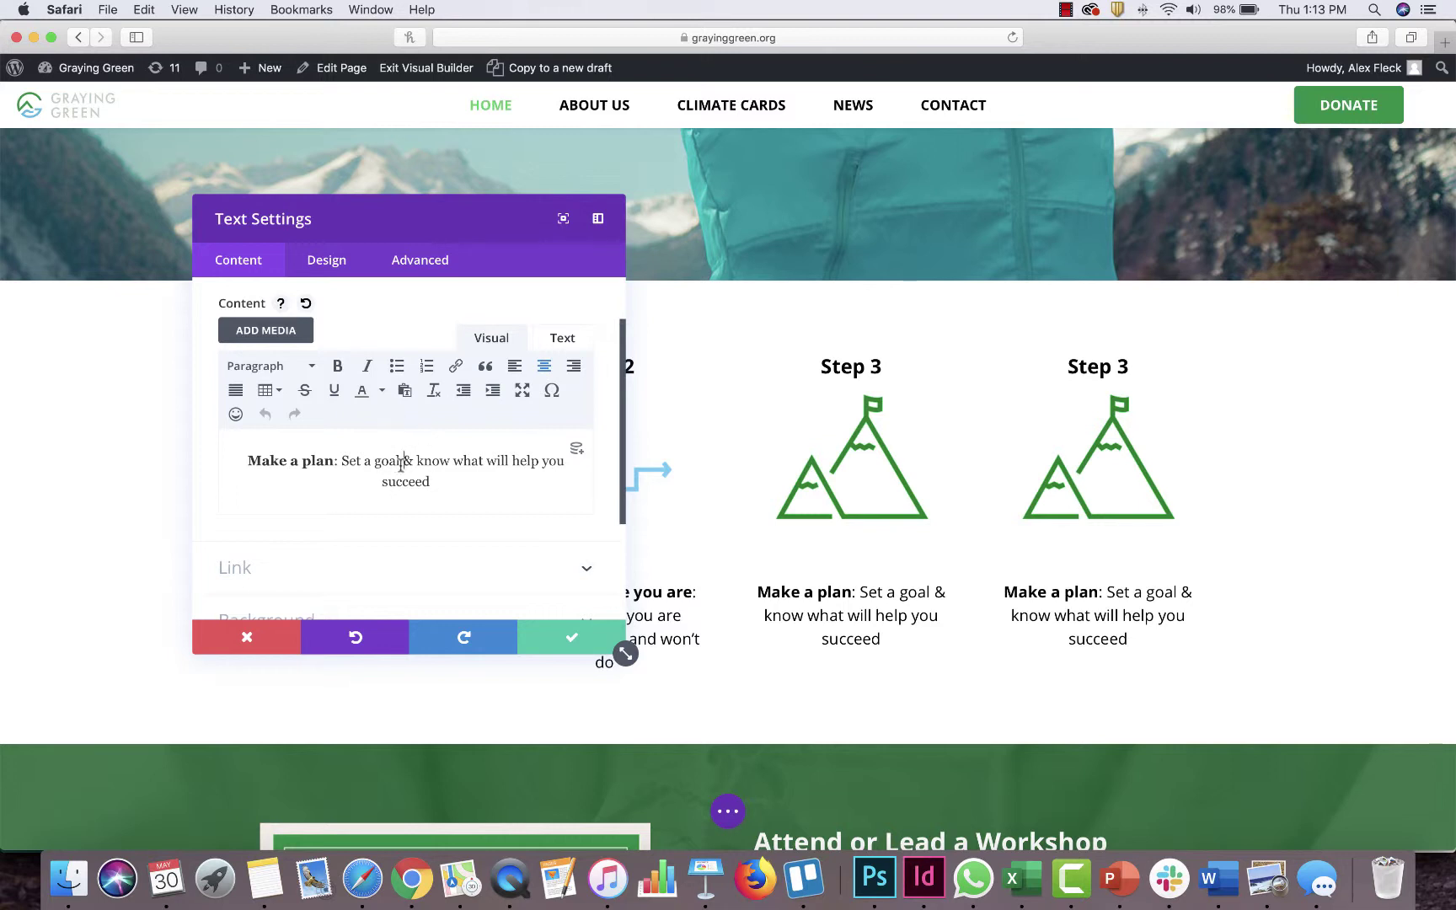
left_click_drag(404, 461, 481, 461)
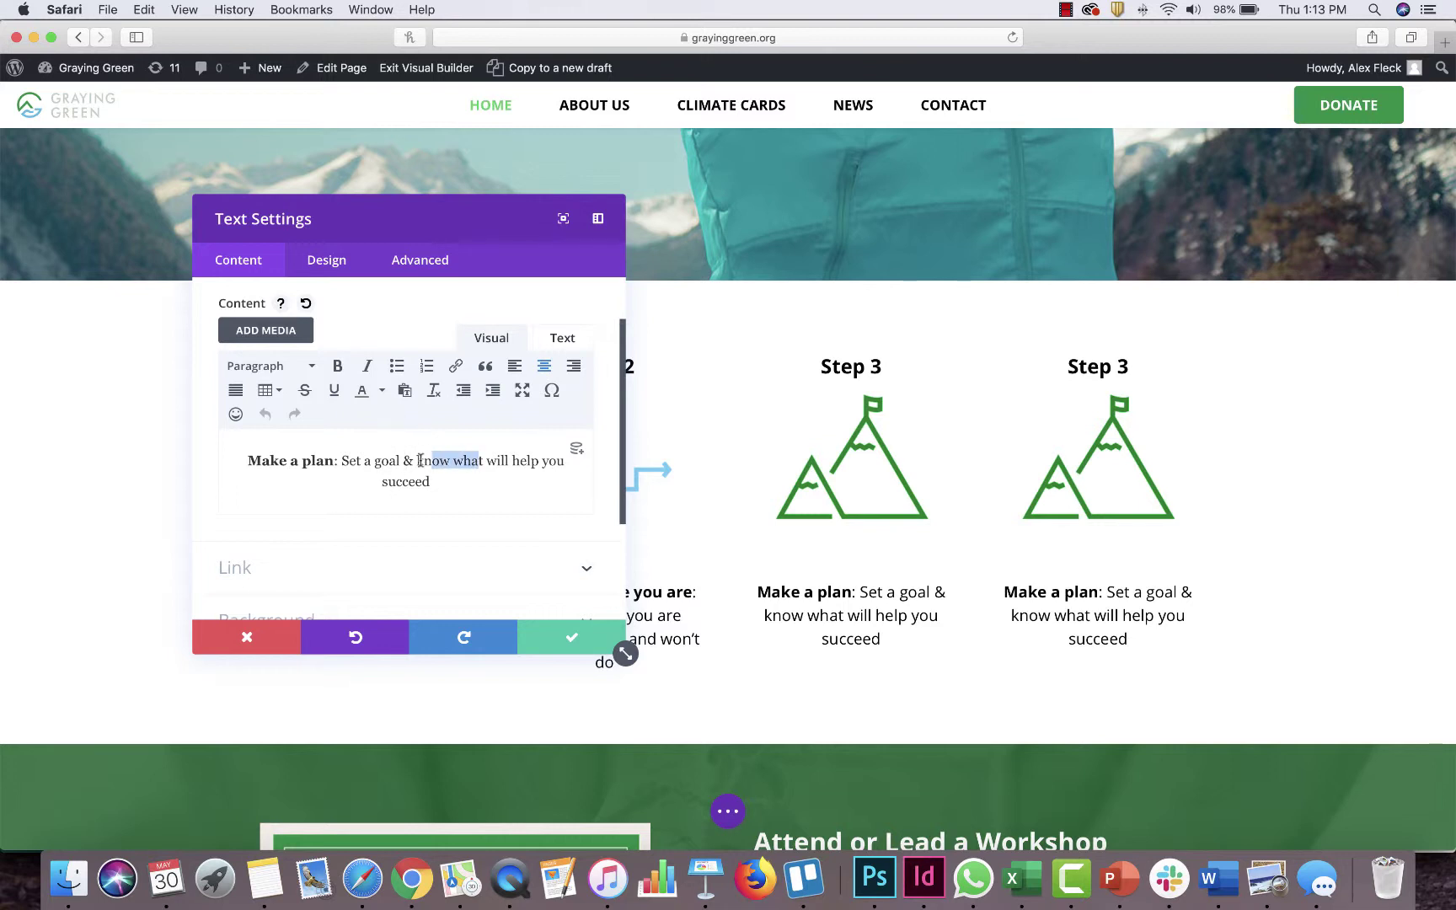
left_click(368, 366)
left_click(338, 367)
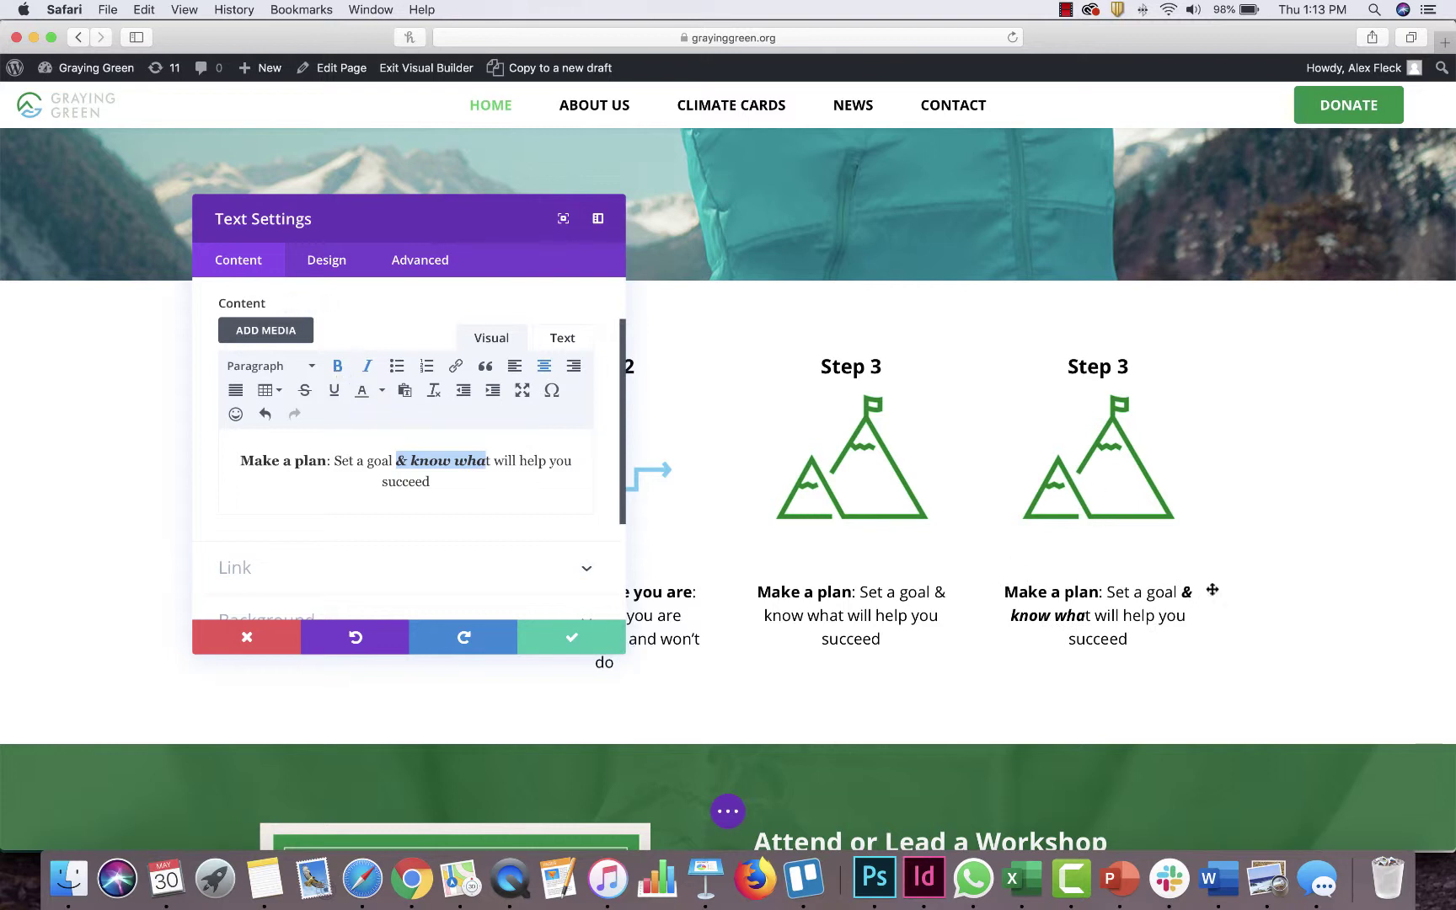
left_click(246, 638)
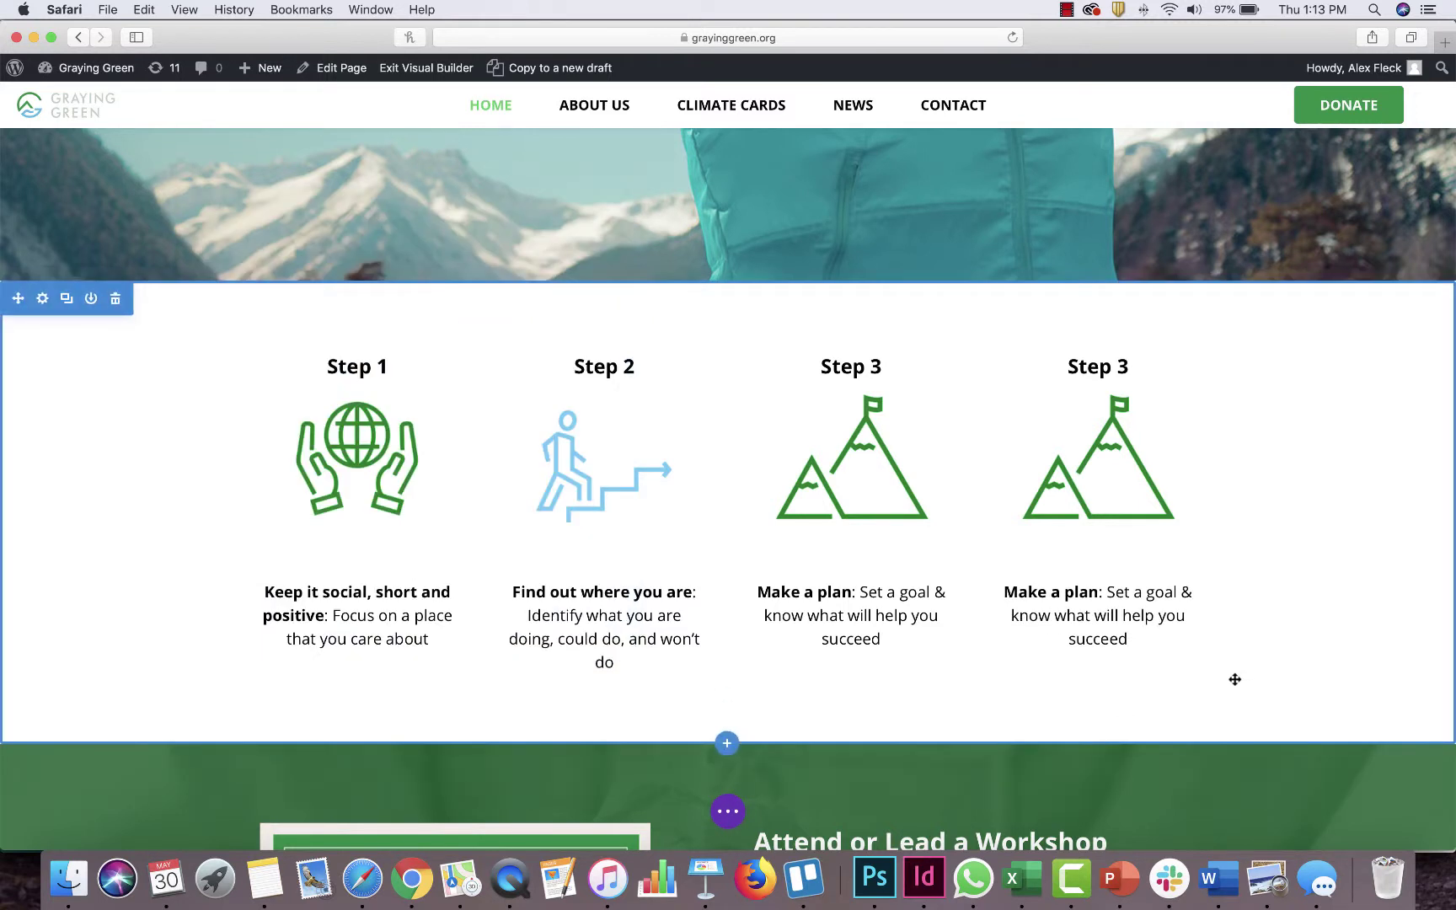
Make "will help" bold and italic by editing the fourth column's "Make a plan" text directly on the page
left_click(1147, 618)
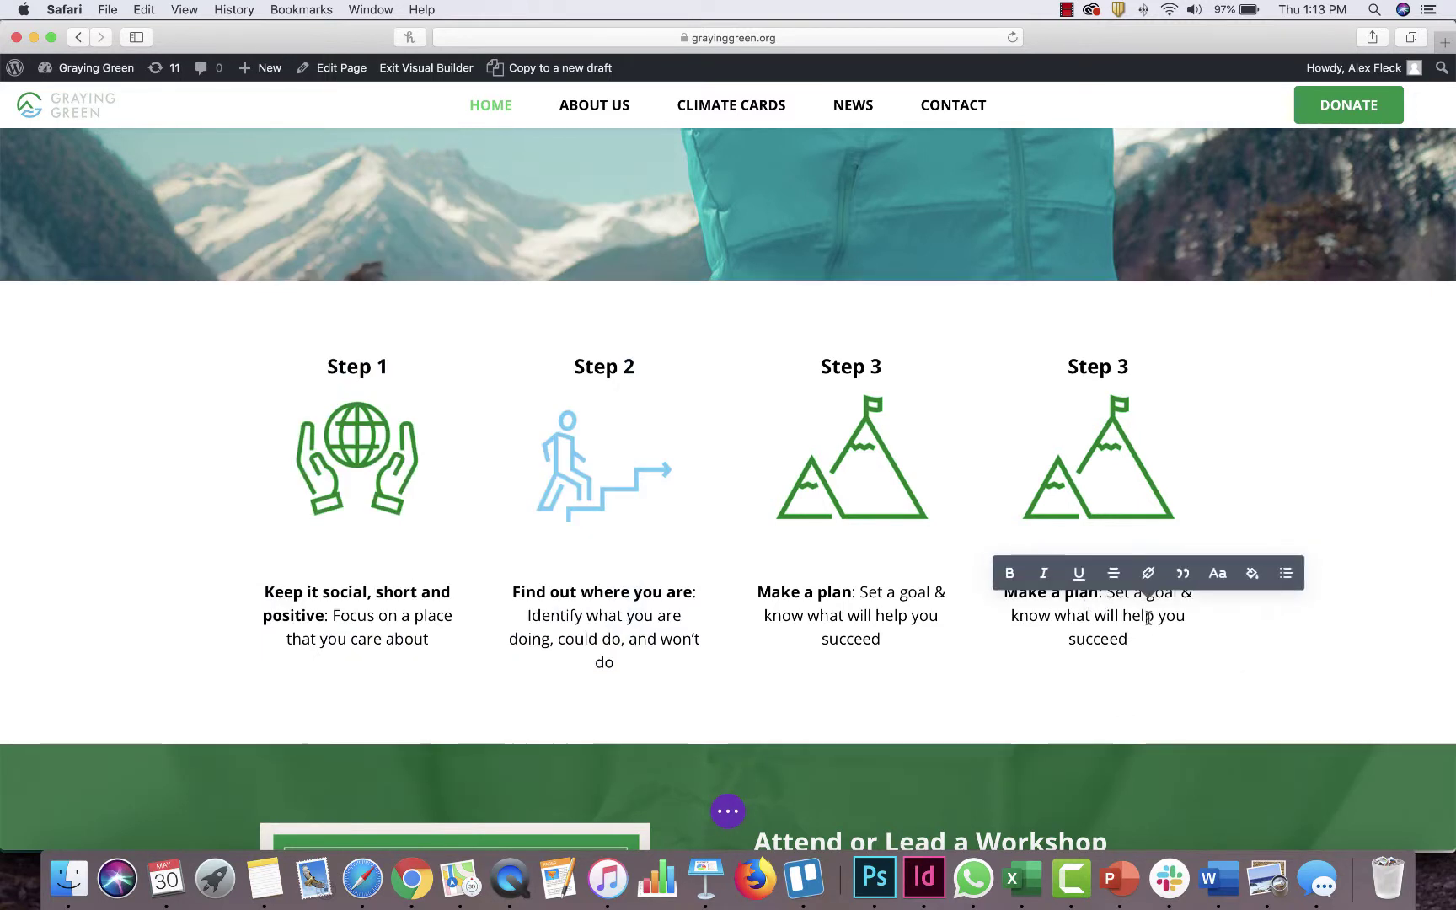
left_click_drag(1154, 617, 1094, 618)
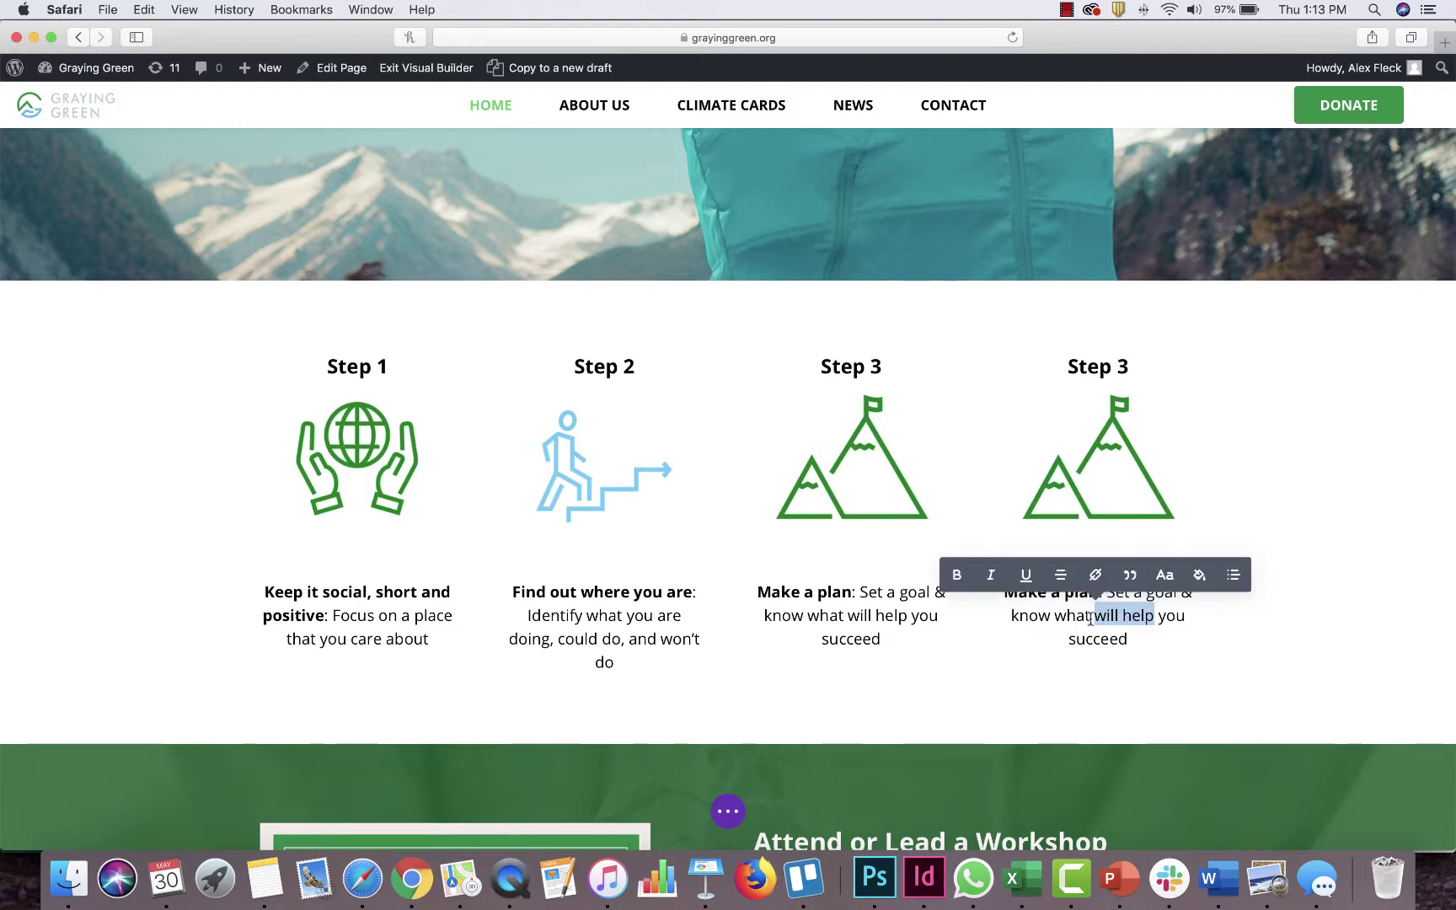
left_click(957, 574)
left_click(992, 575)
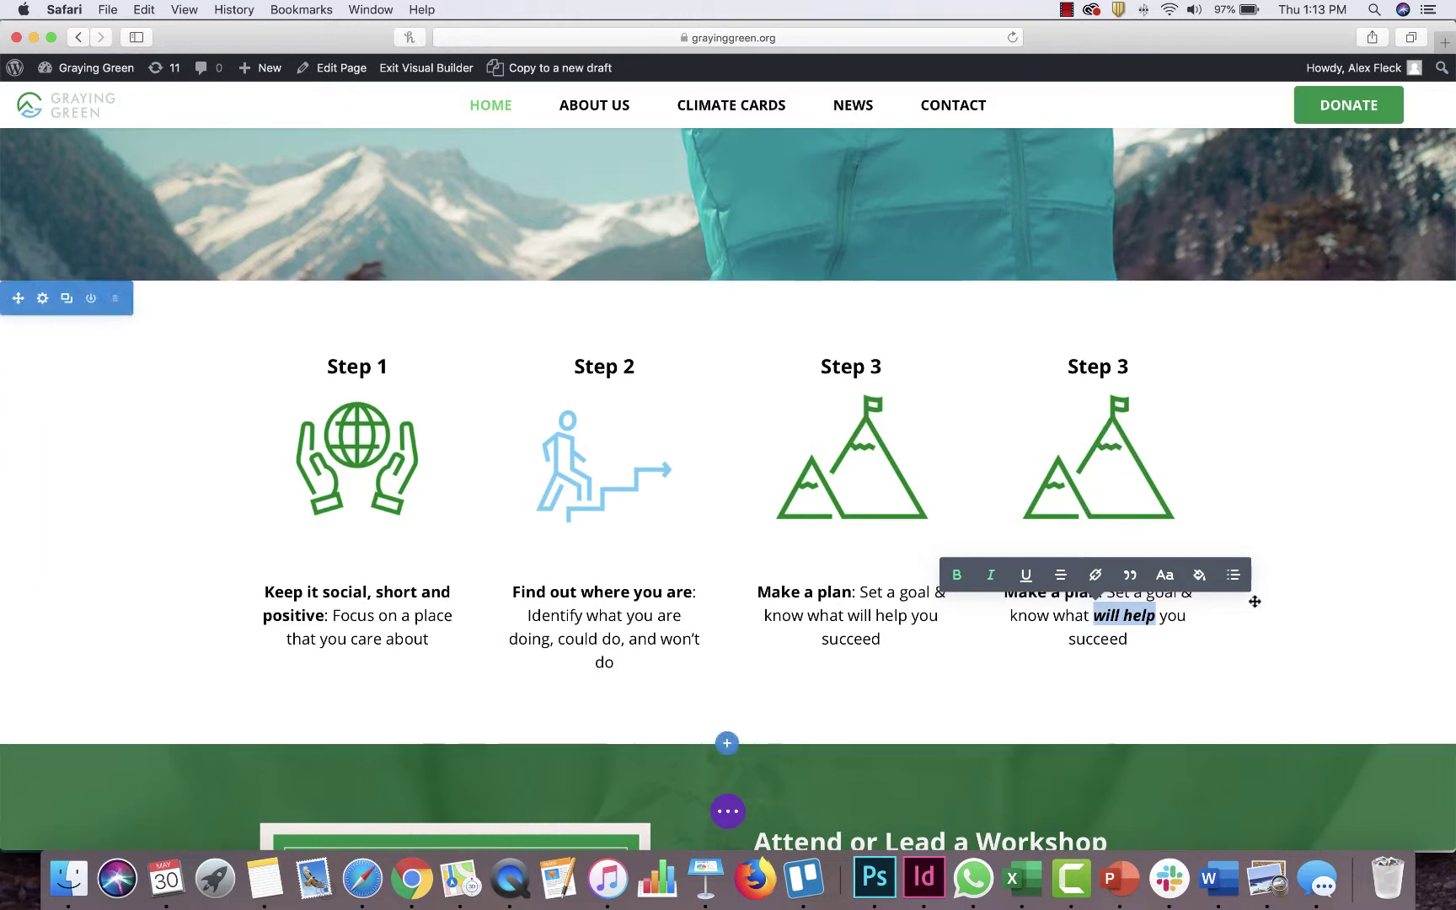
Preview the home page in the tablet and phone layouts, and return to the desktop view
left_click(728, 811)
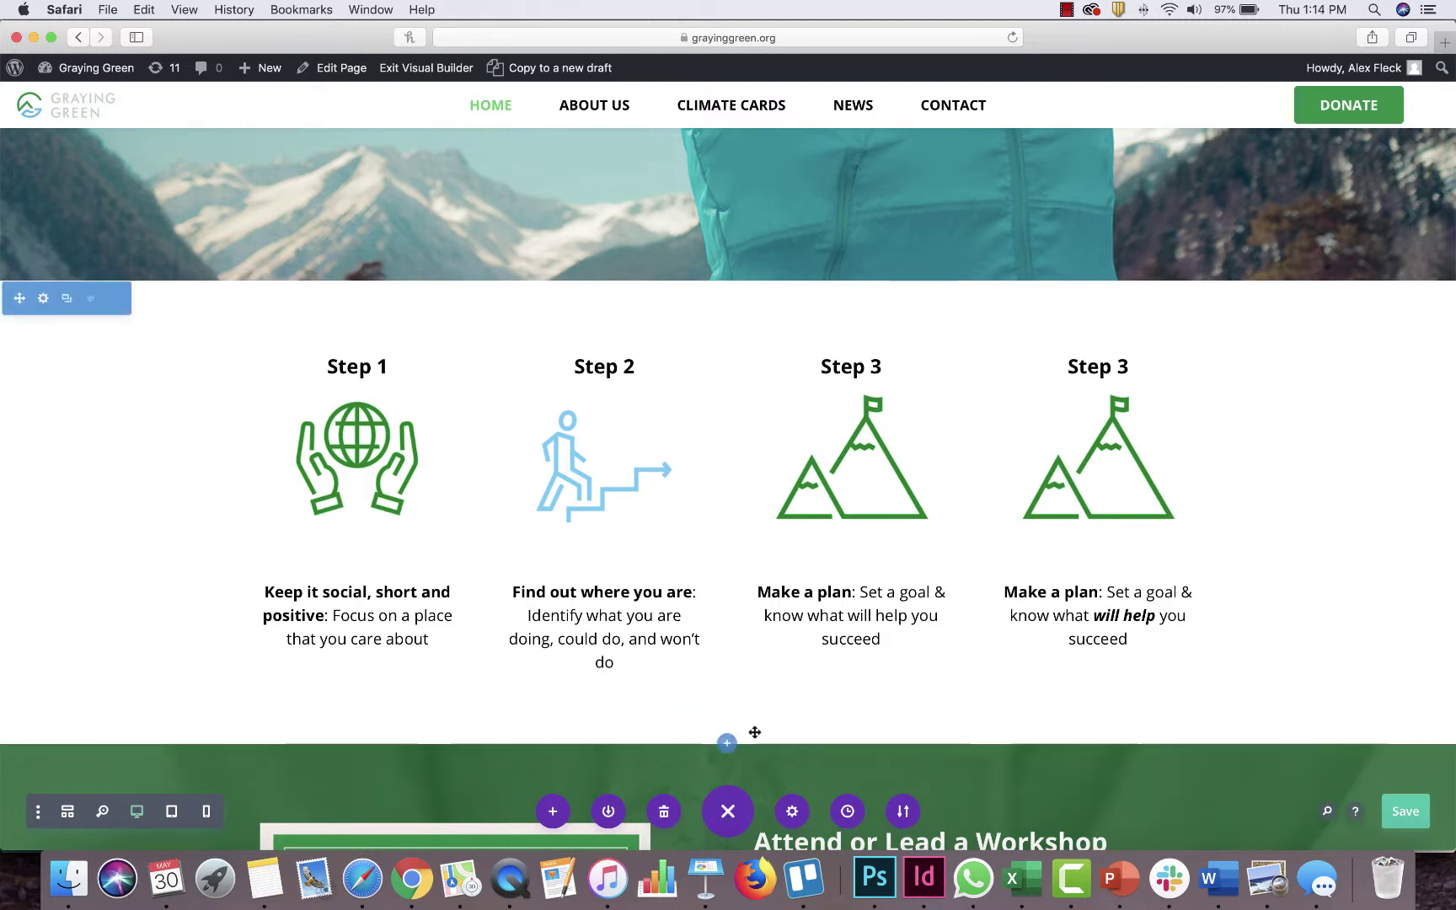
left_click(173, 813)
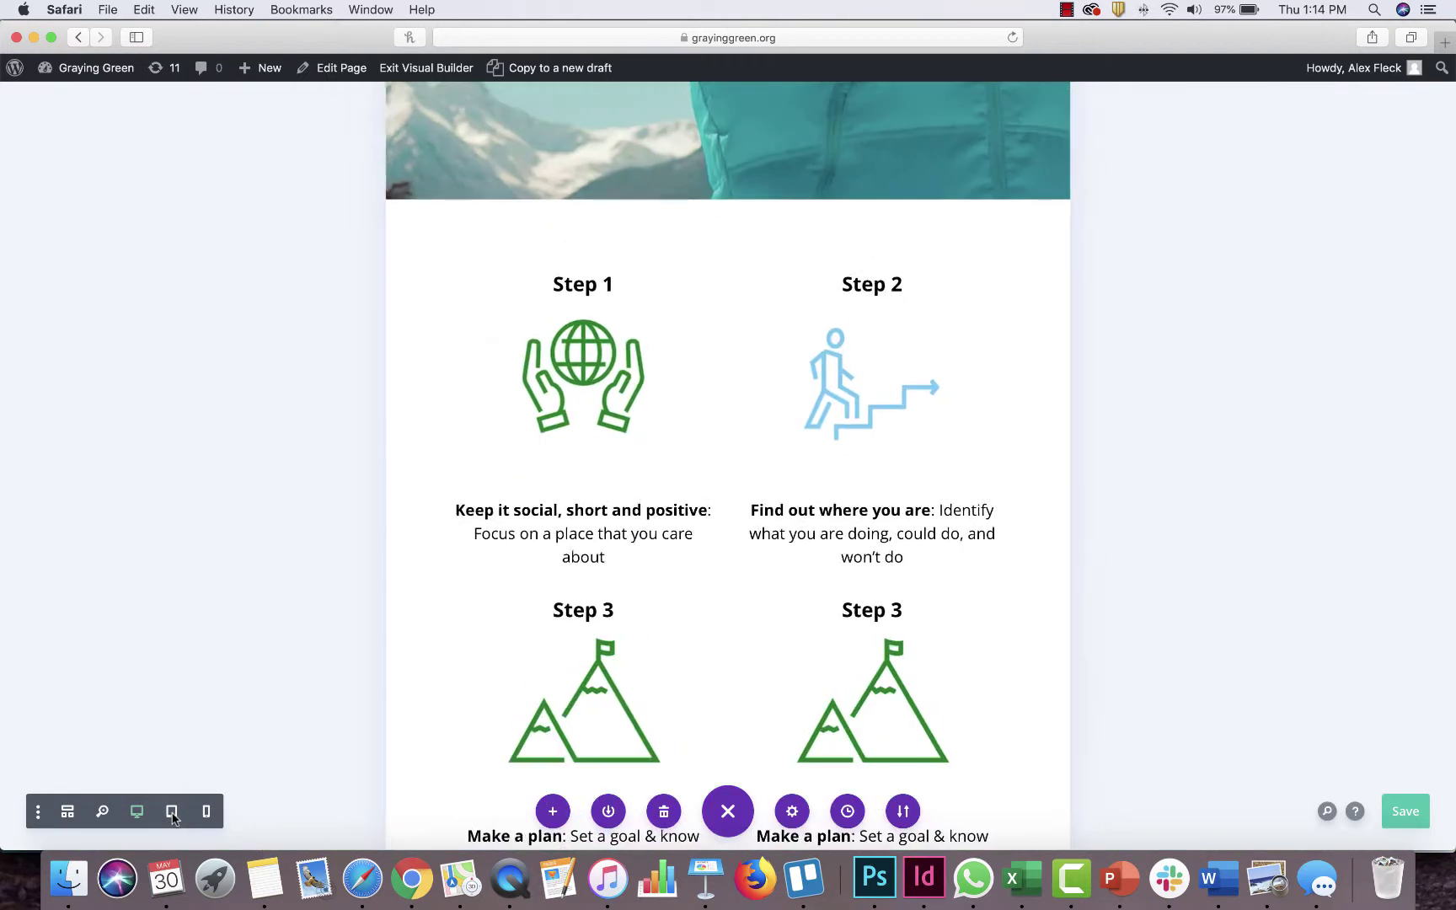
left_click(206, 811)
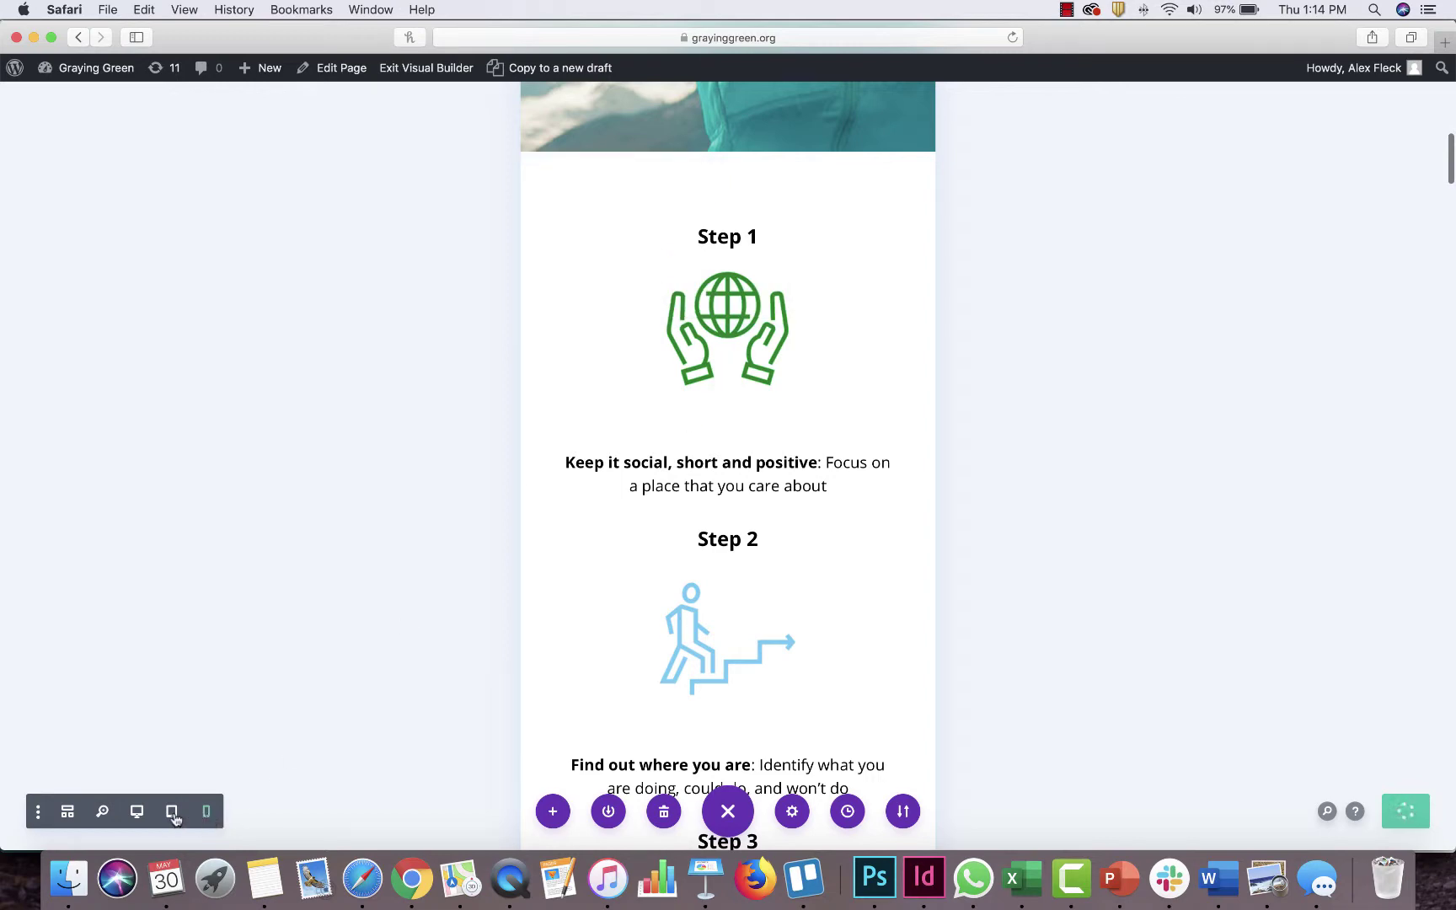
left_click(136, 812)
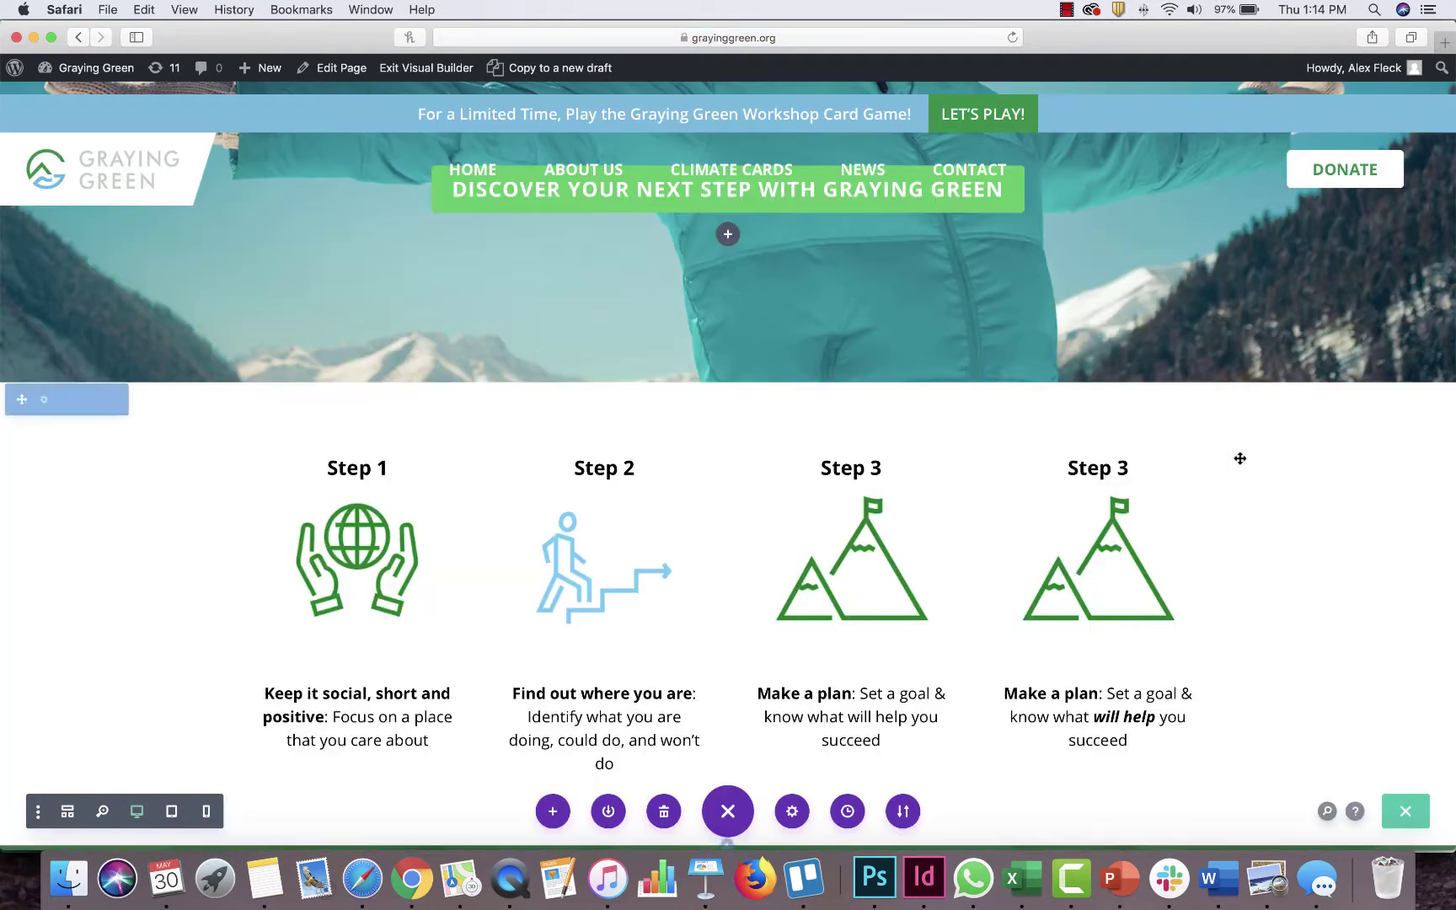
Replace the fourth column's mountain image with favicon.jpg from the media library and save the image settings
scroll(1239, 459, "down", 3)
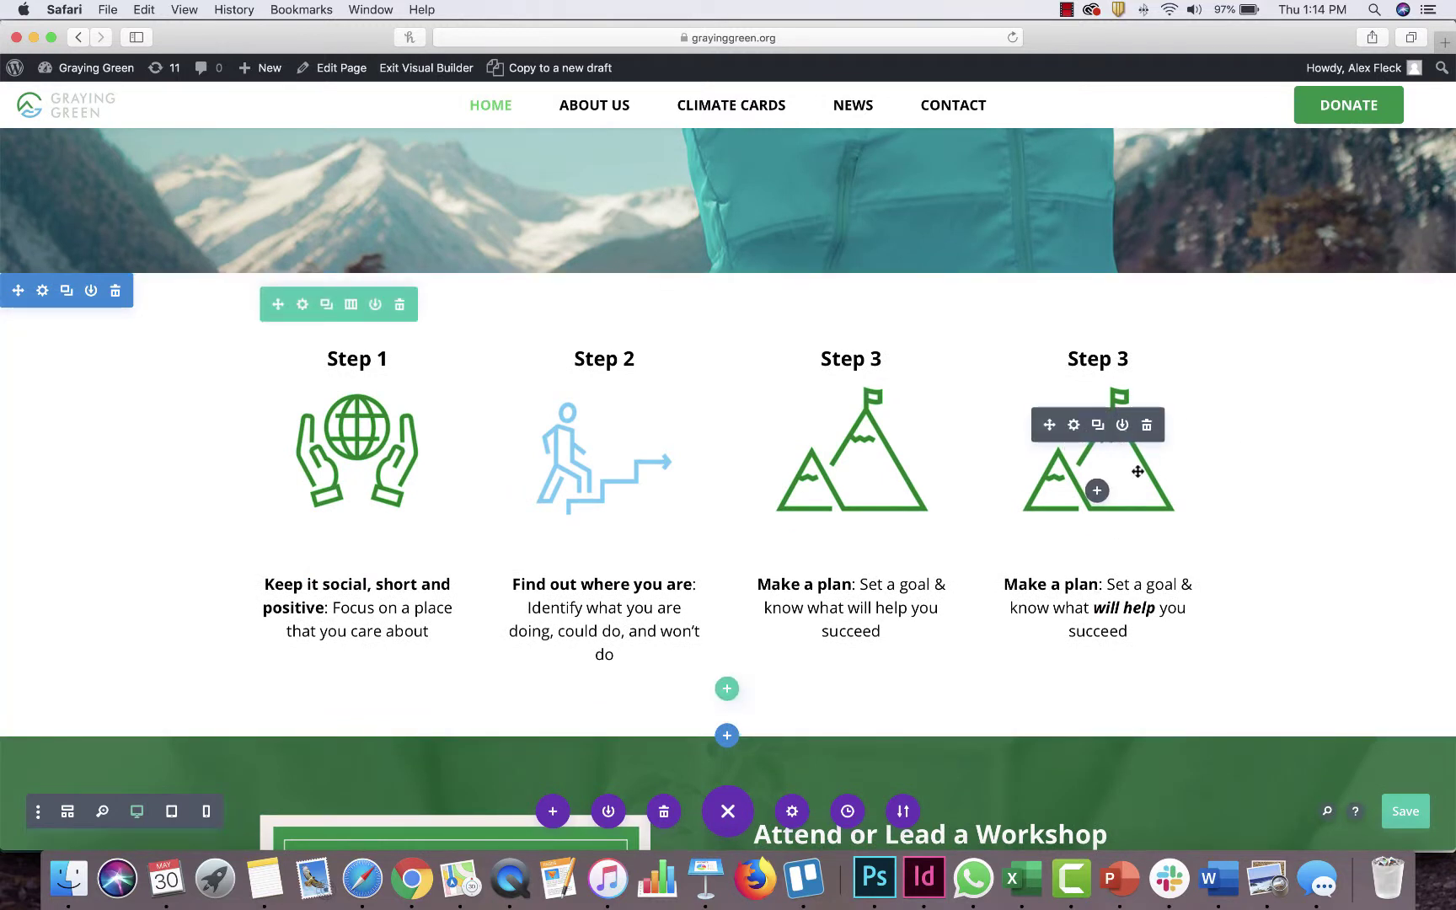
left_click(1073, 425)
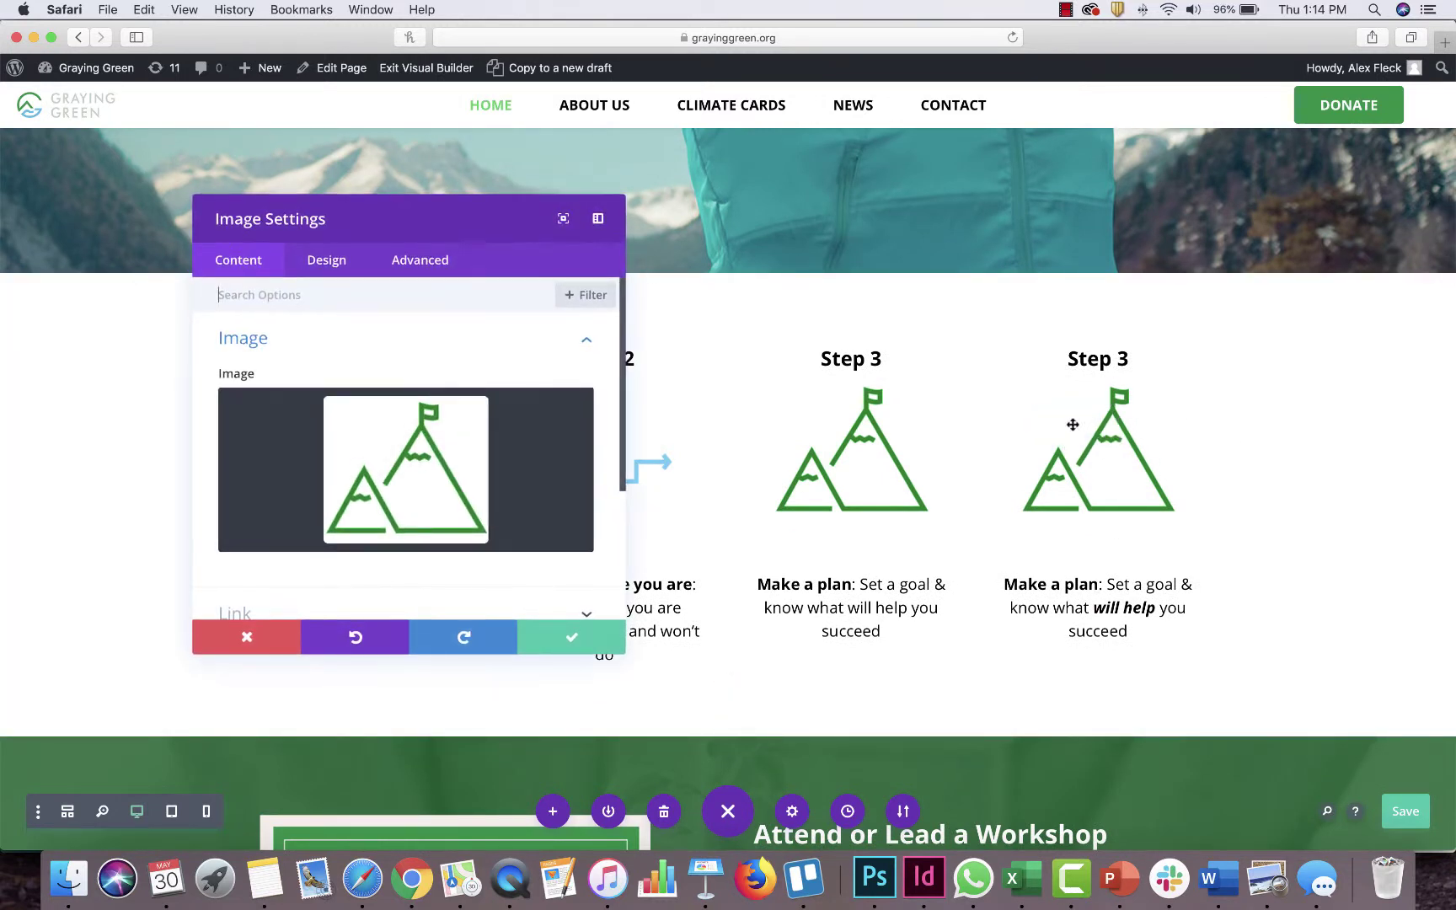
left_click(418, 503)
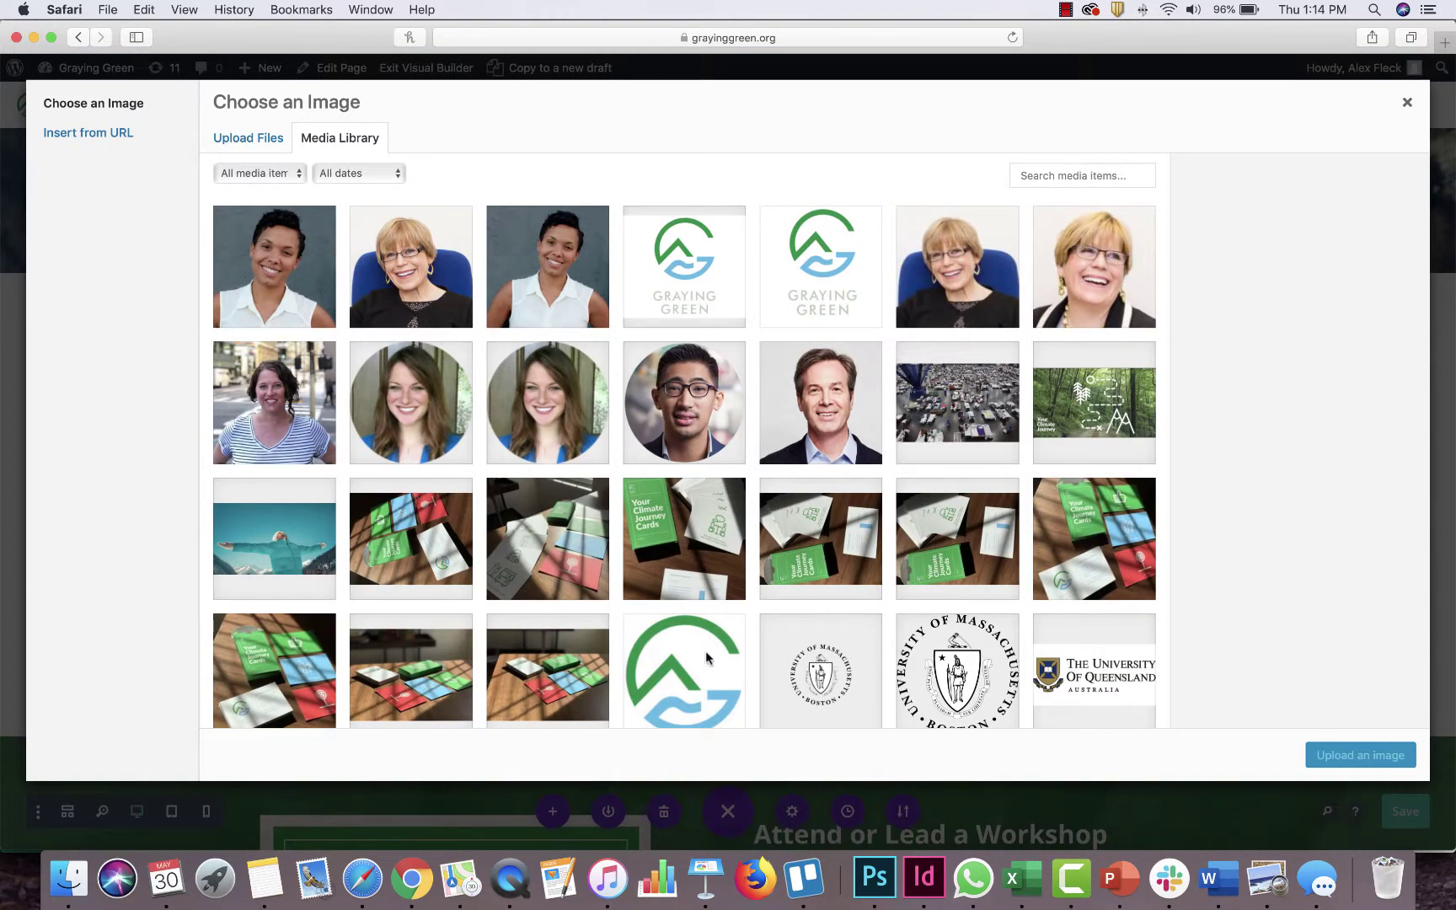
scroll(708, 658, "down", 5)
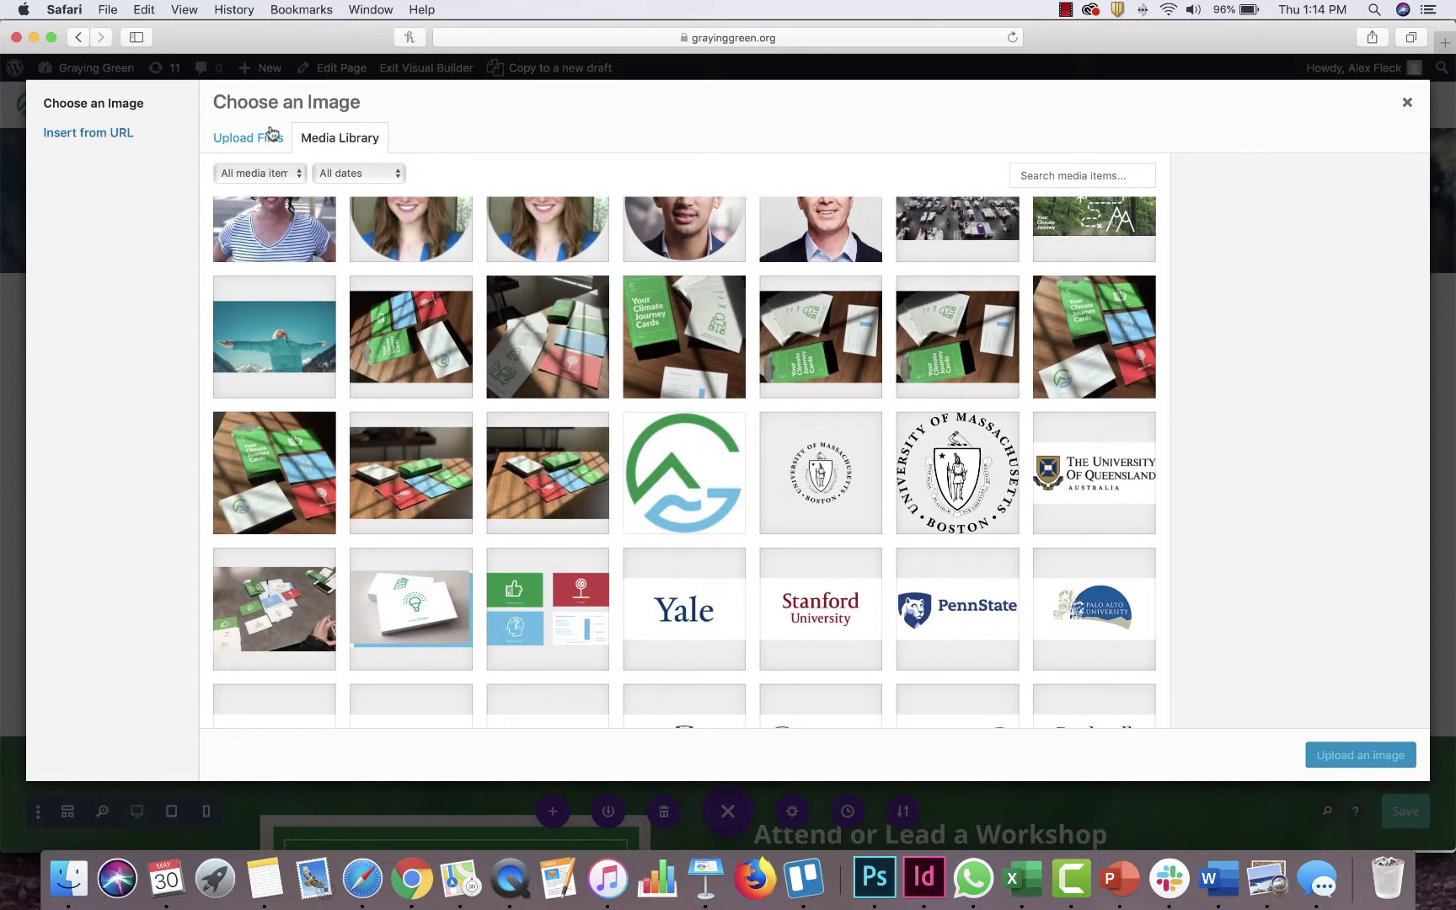
left_click(696, 482)
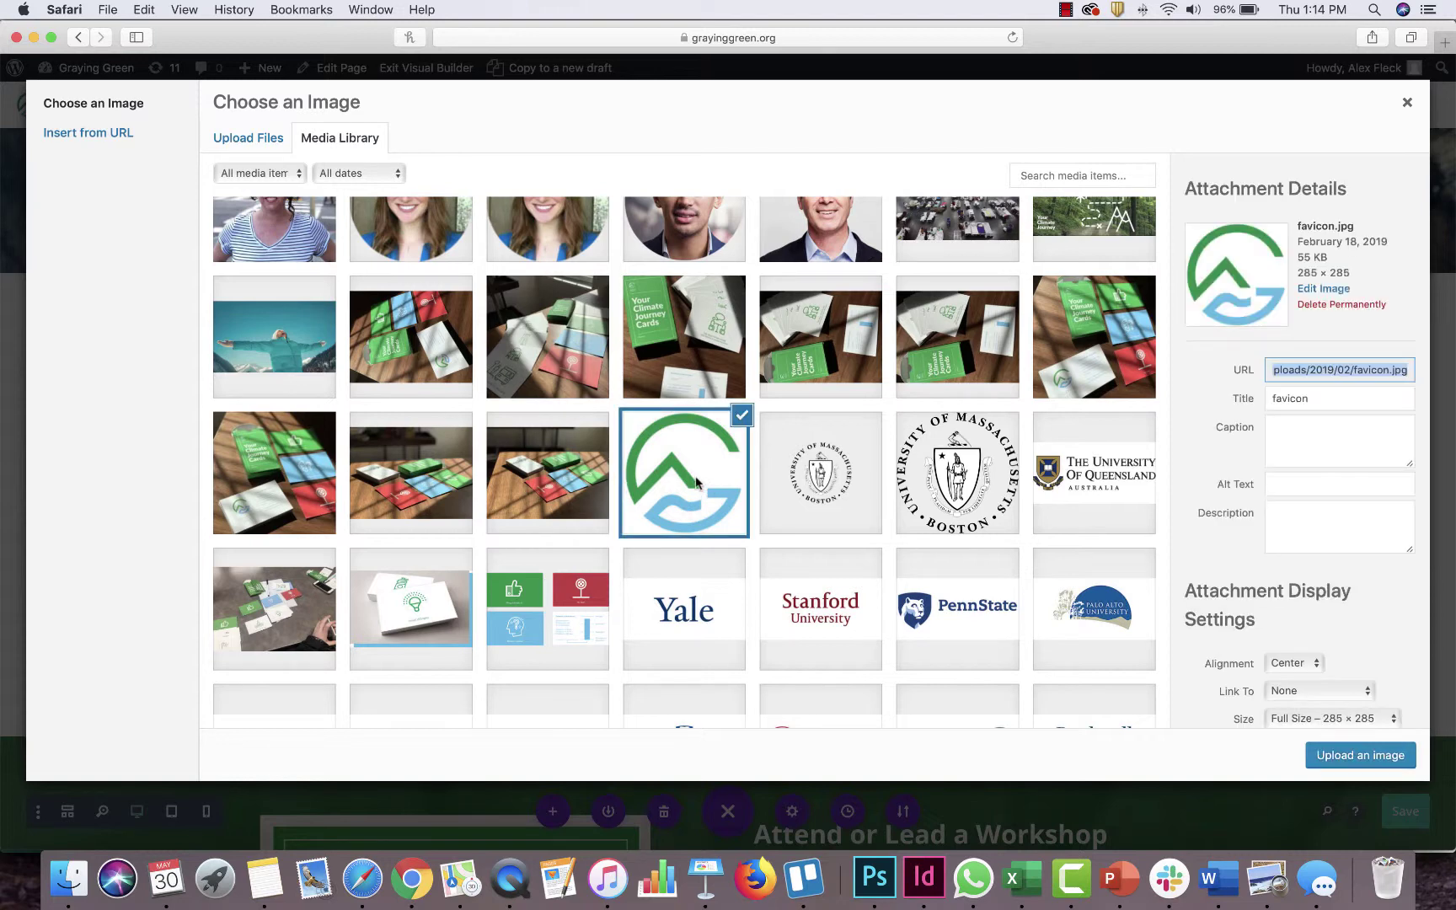
left_click(1406, 755)
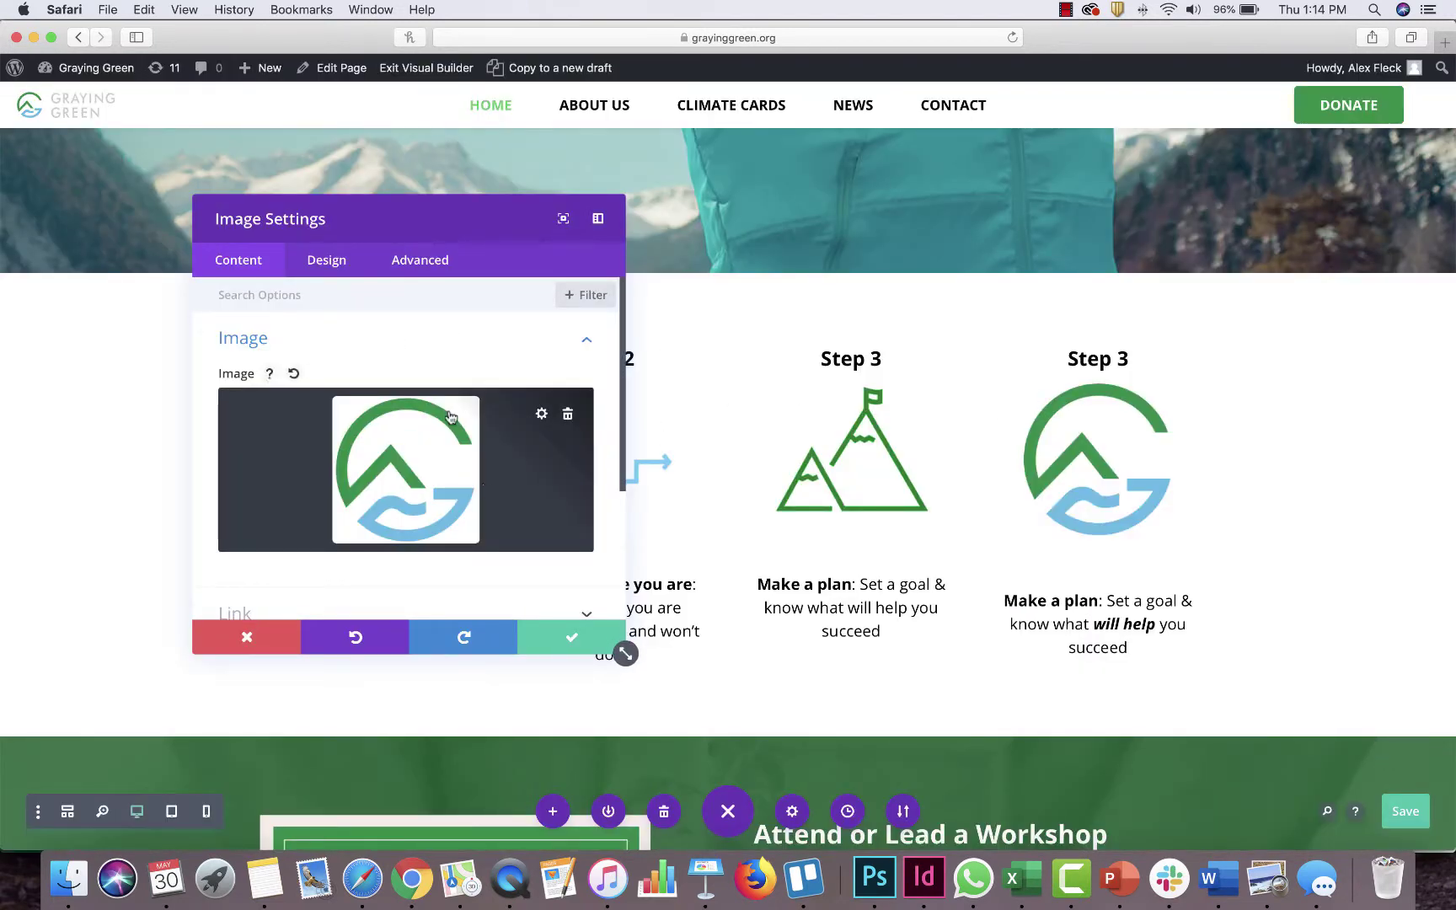
left_click(564, 642)
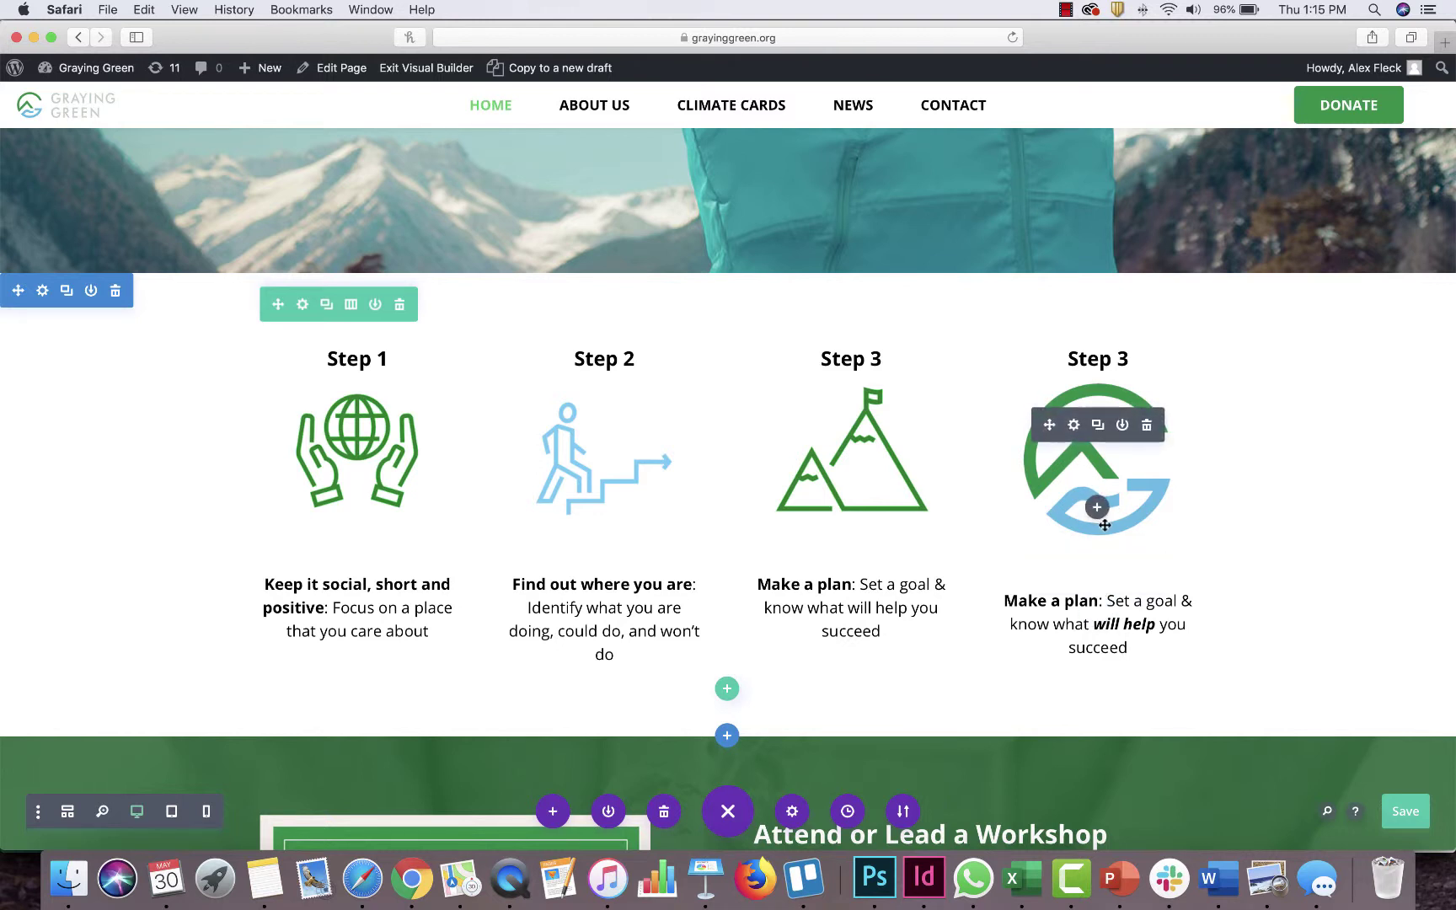
Set the fourth column's logo image width to 71% and center-align the module
left_click(1074, 427)
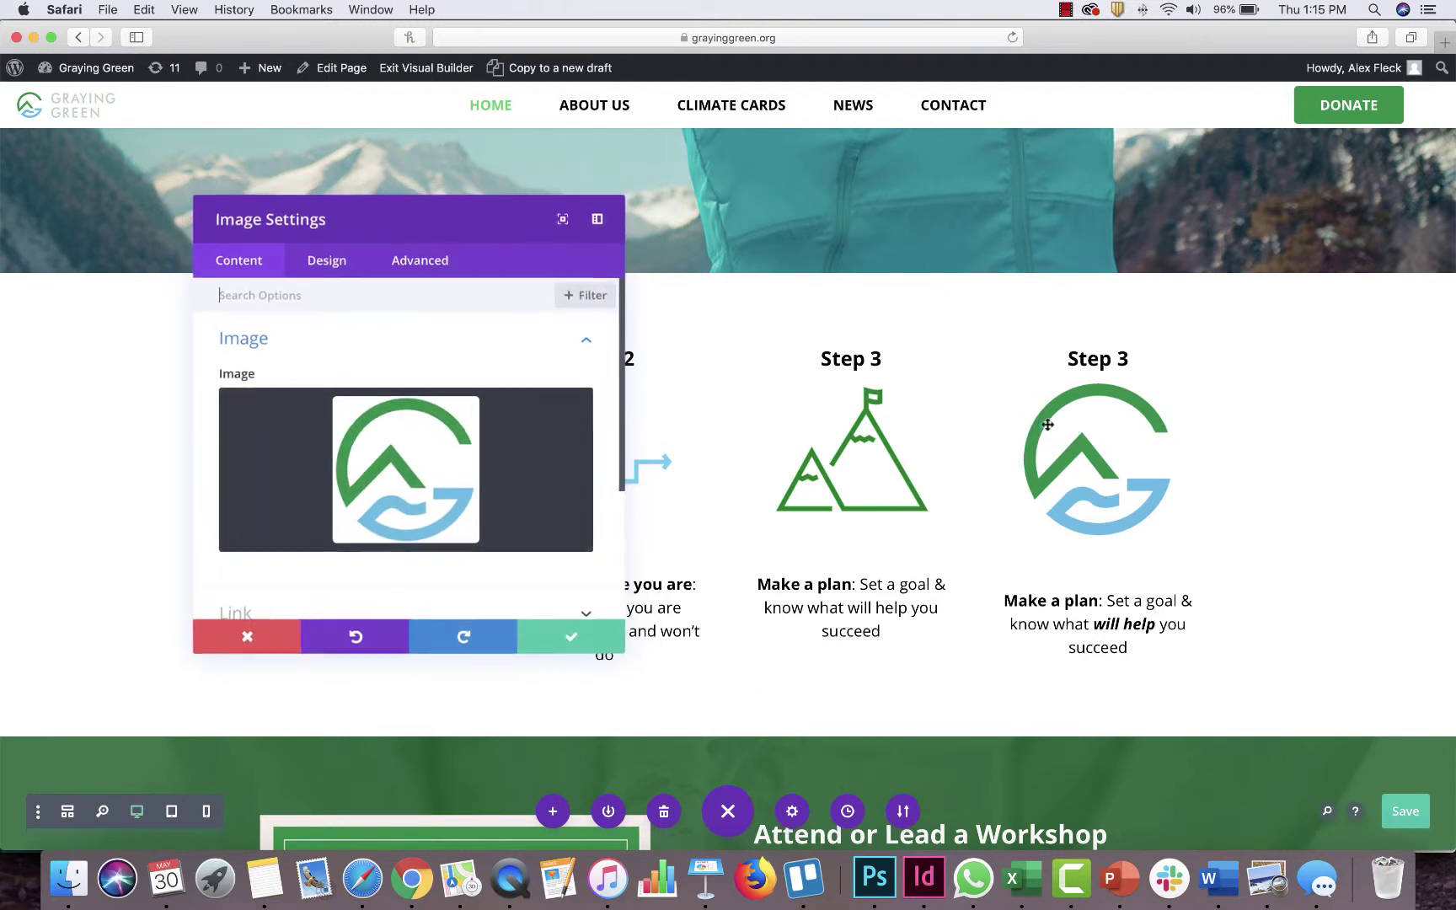
left_click(341, 266)
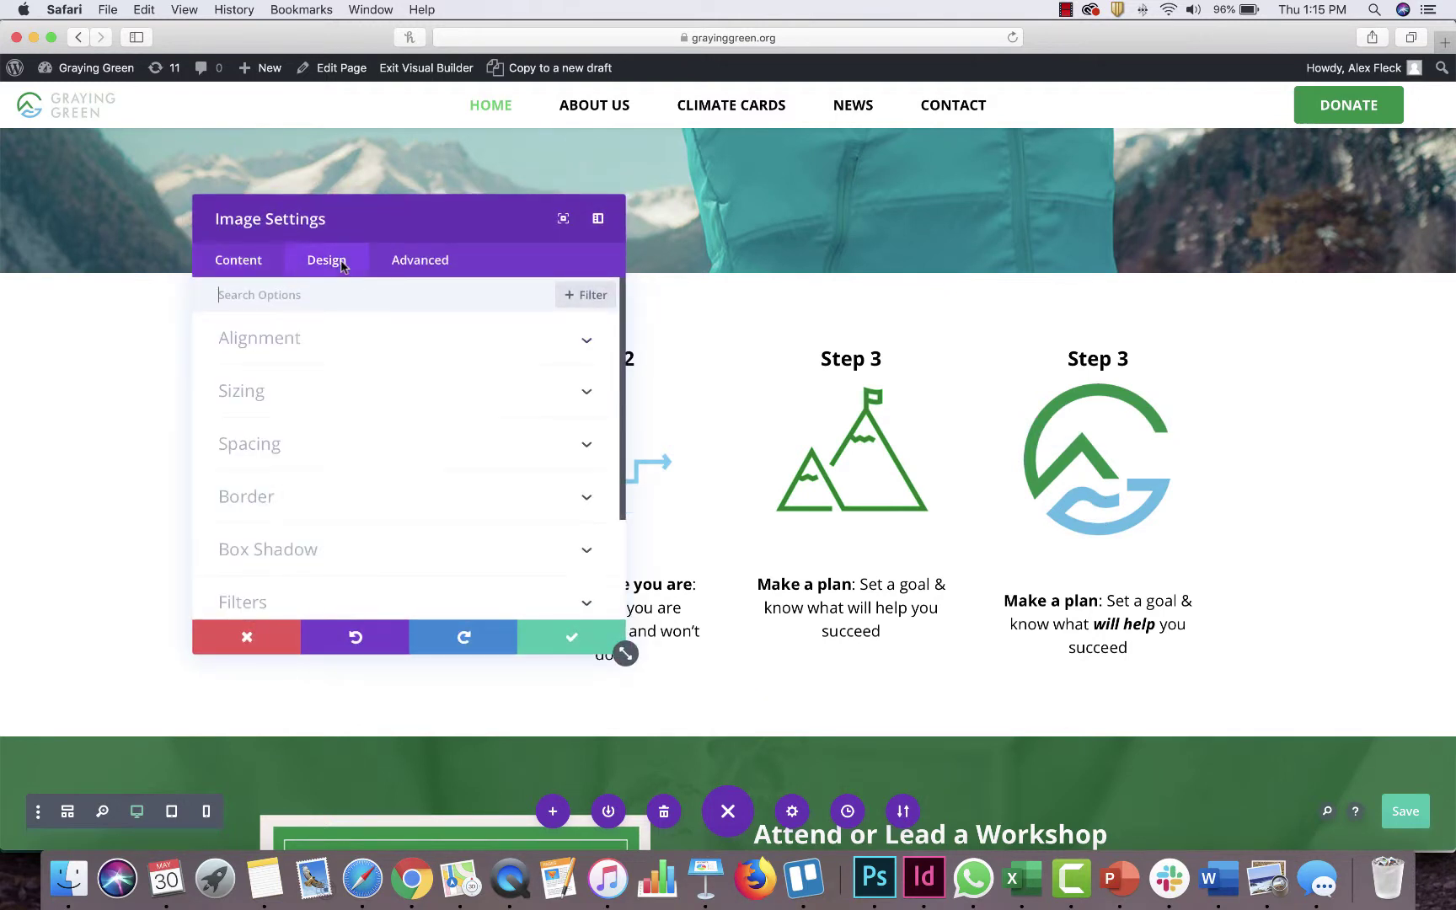
left_click(588, 395)
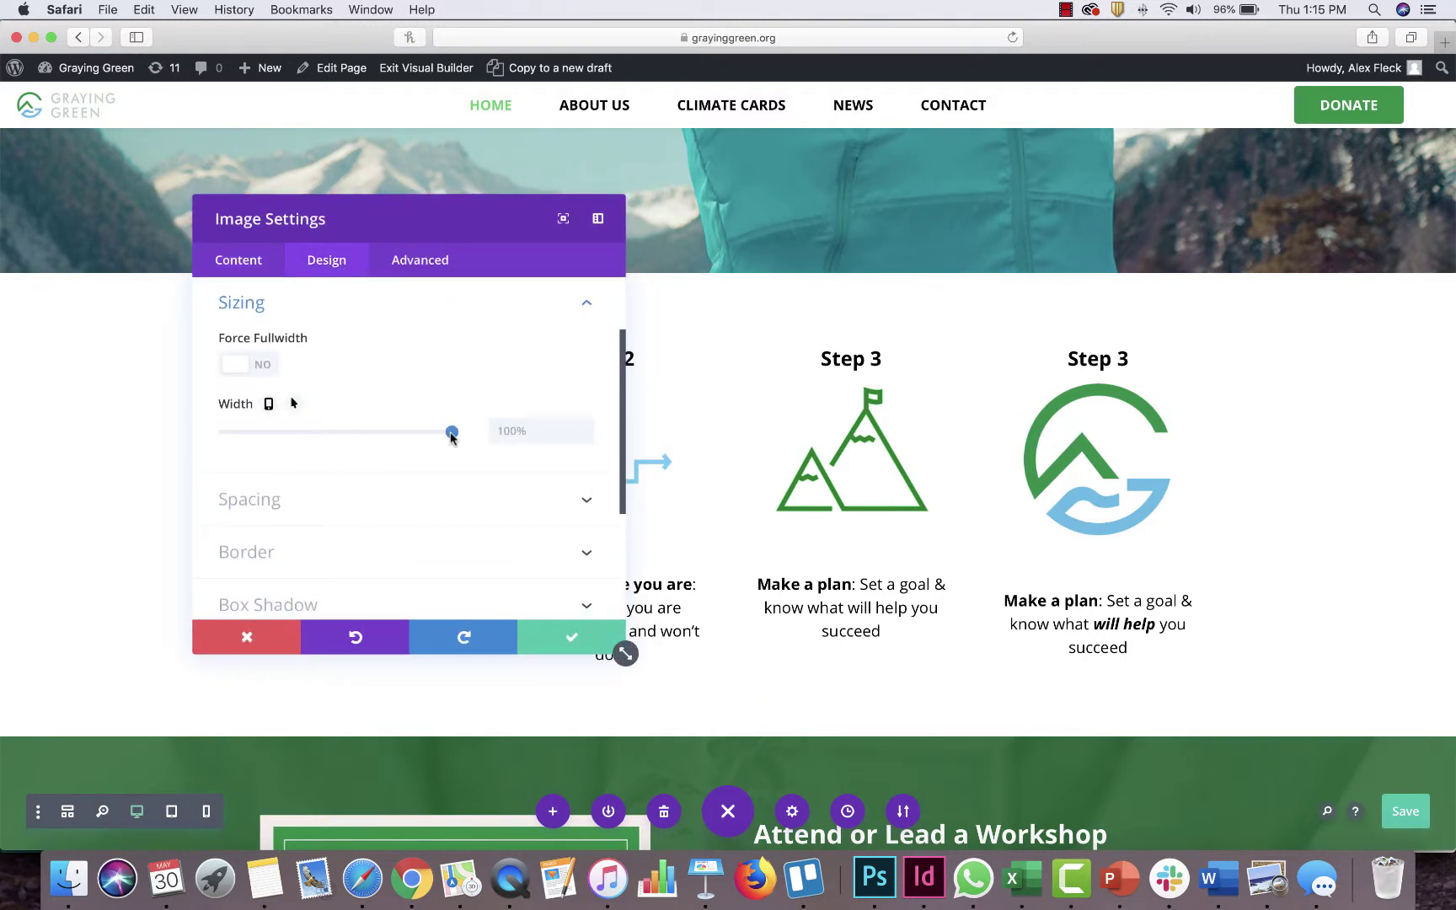
left_click_drag(447, 432, 386, 439)
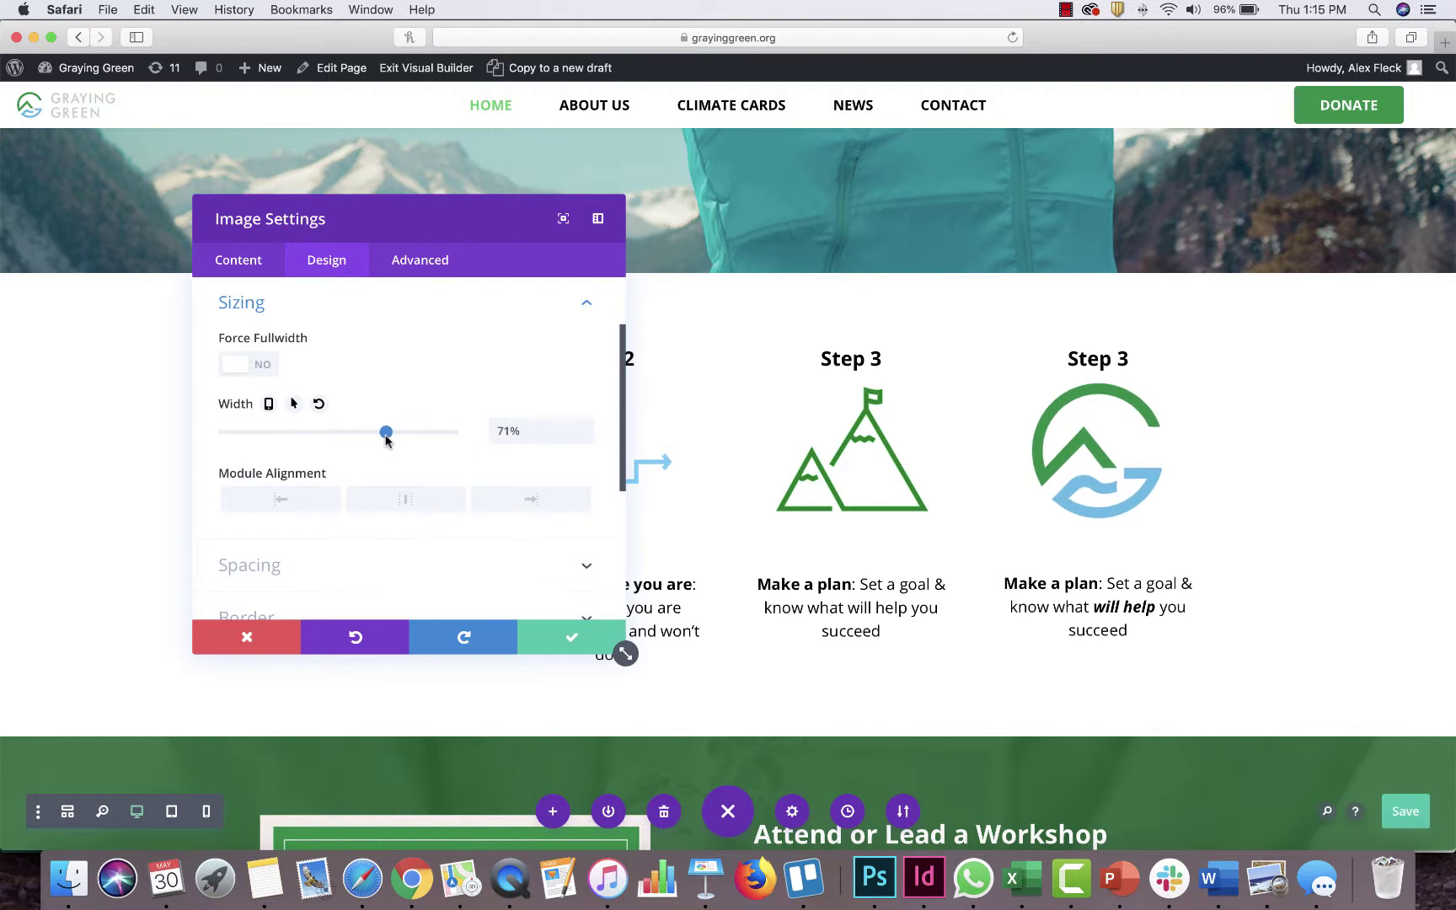
left_click(408, 504)
left_click(578, 639)
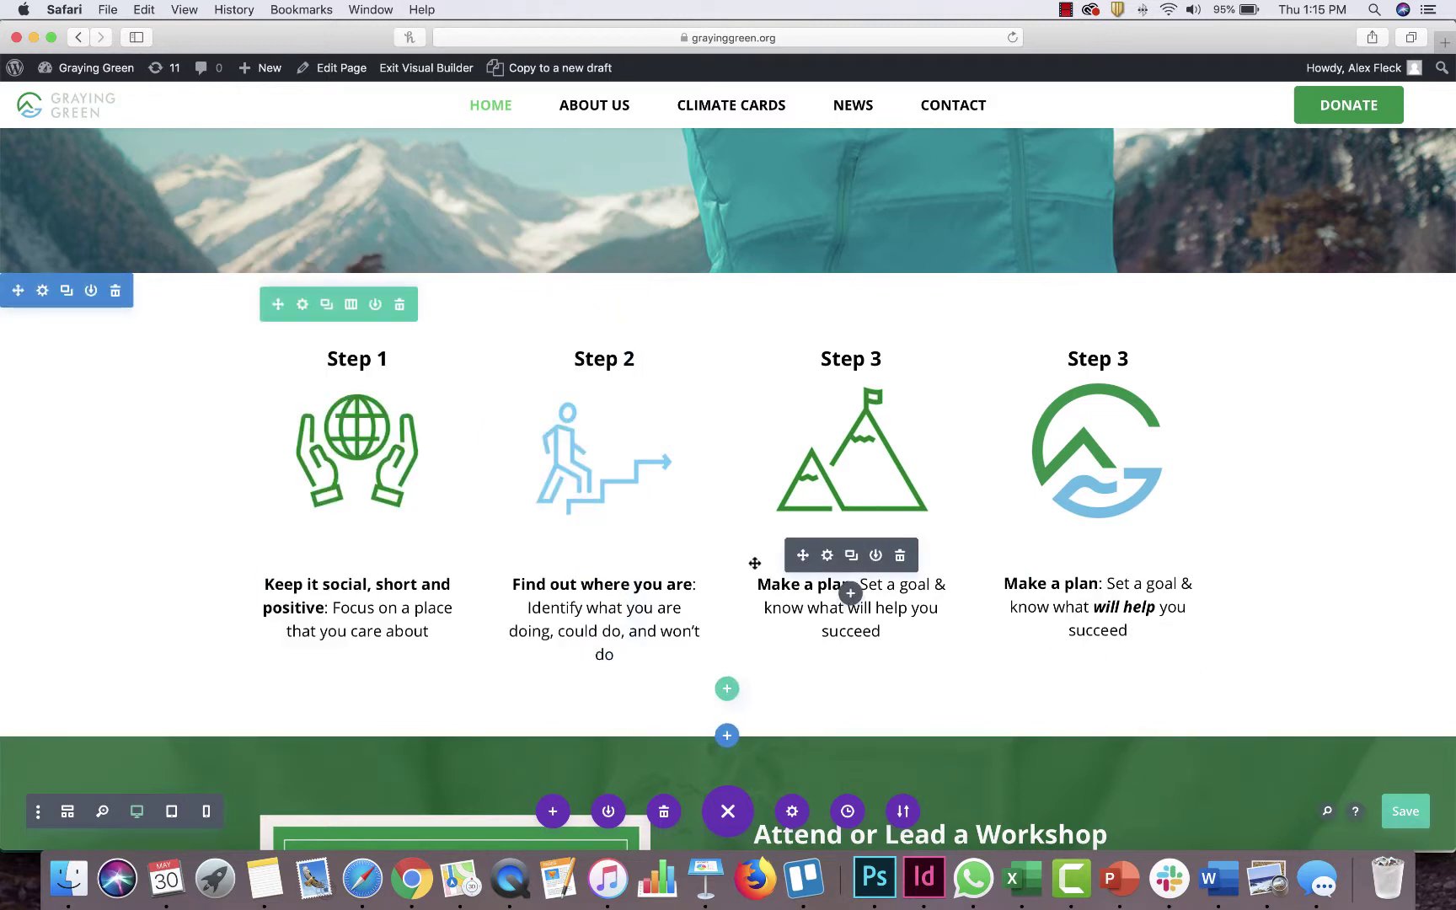
Increase the green workshop section's bottom padding, set the "Purchase Our Climate Cards" section's top padding to 128px, and save the page
scroll(755, 563, "up", 8)
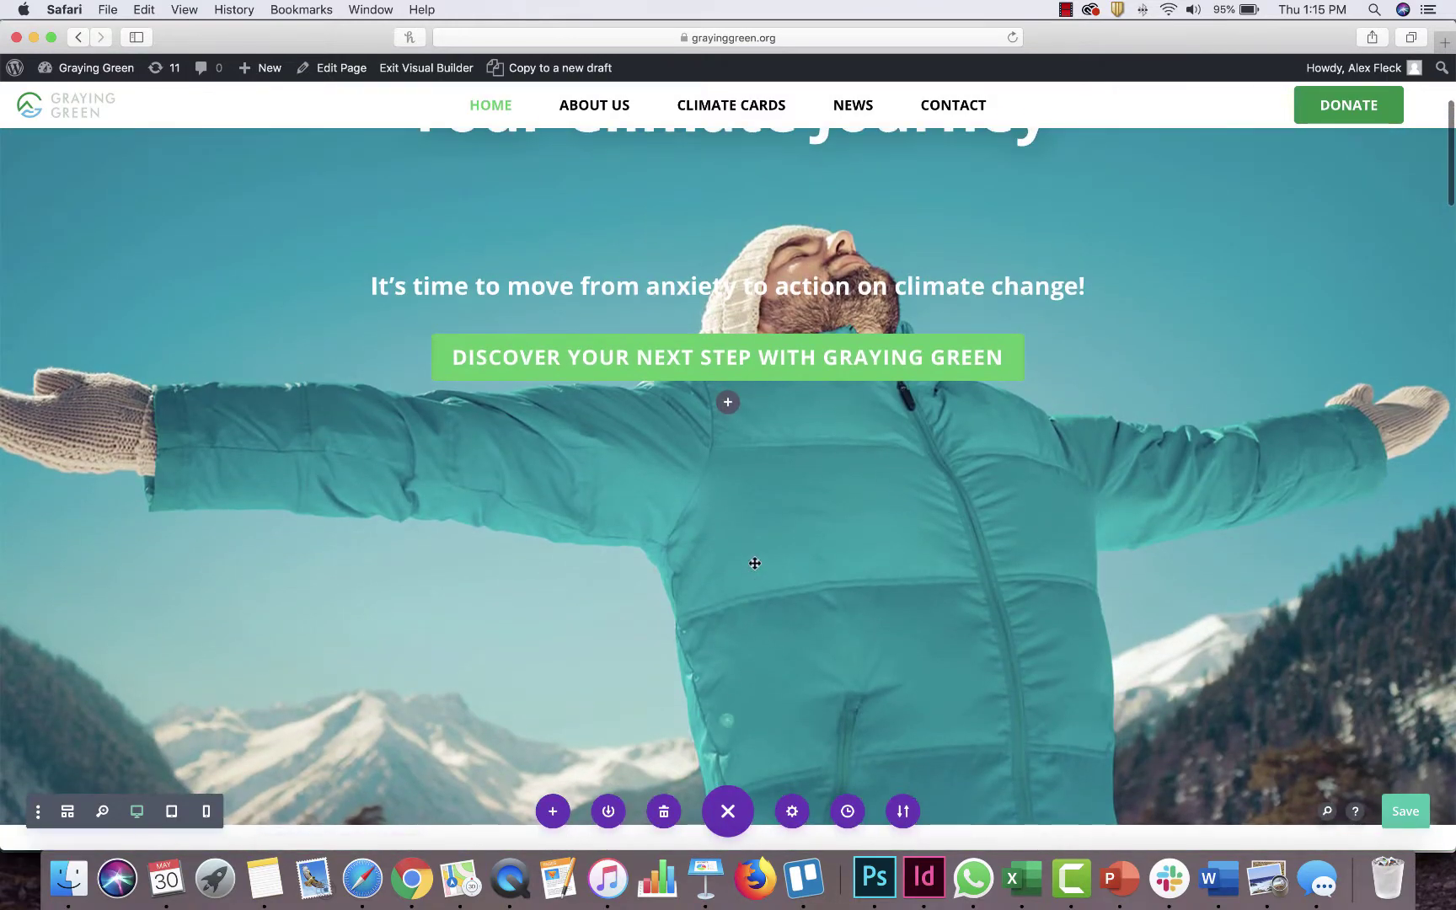
scroll(754, 563, "down", 9)
scroll(754, 563, "down", 10)
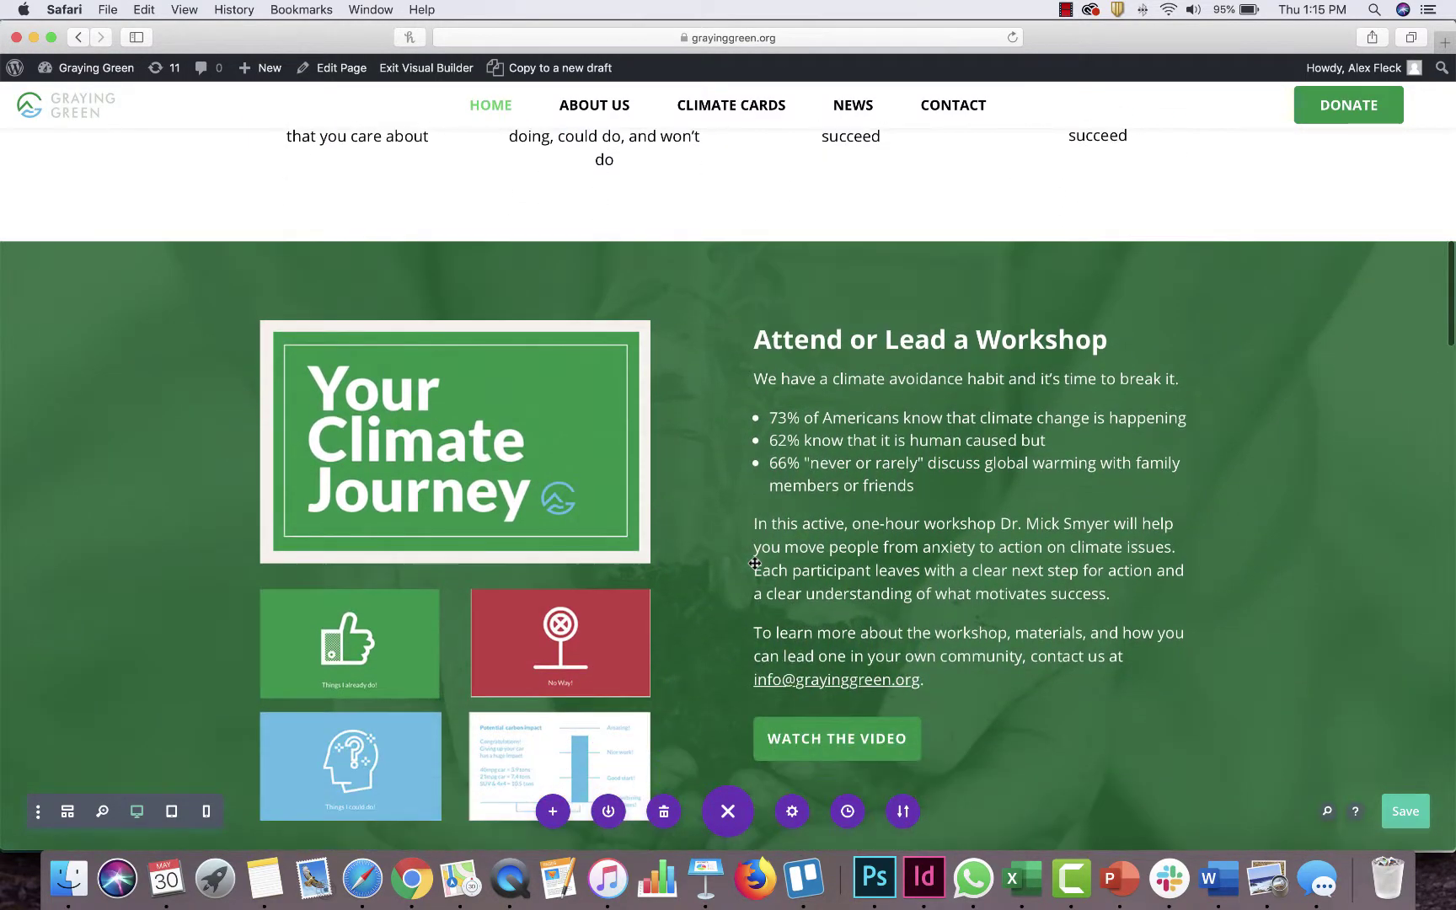
scroll(754, 563, "down", 4)
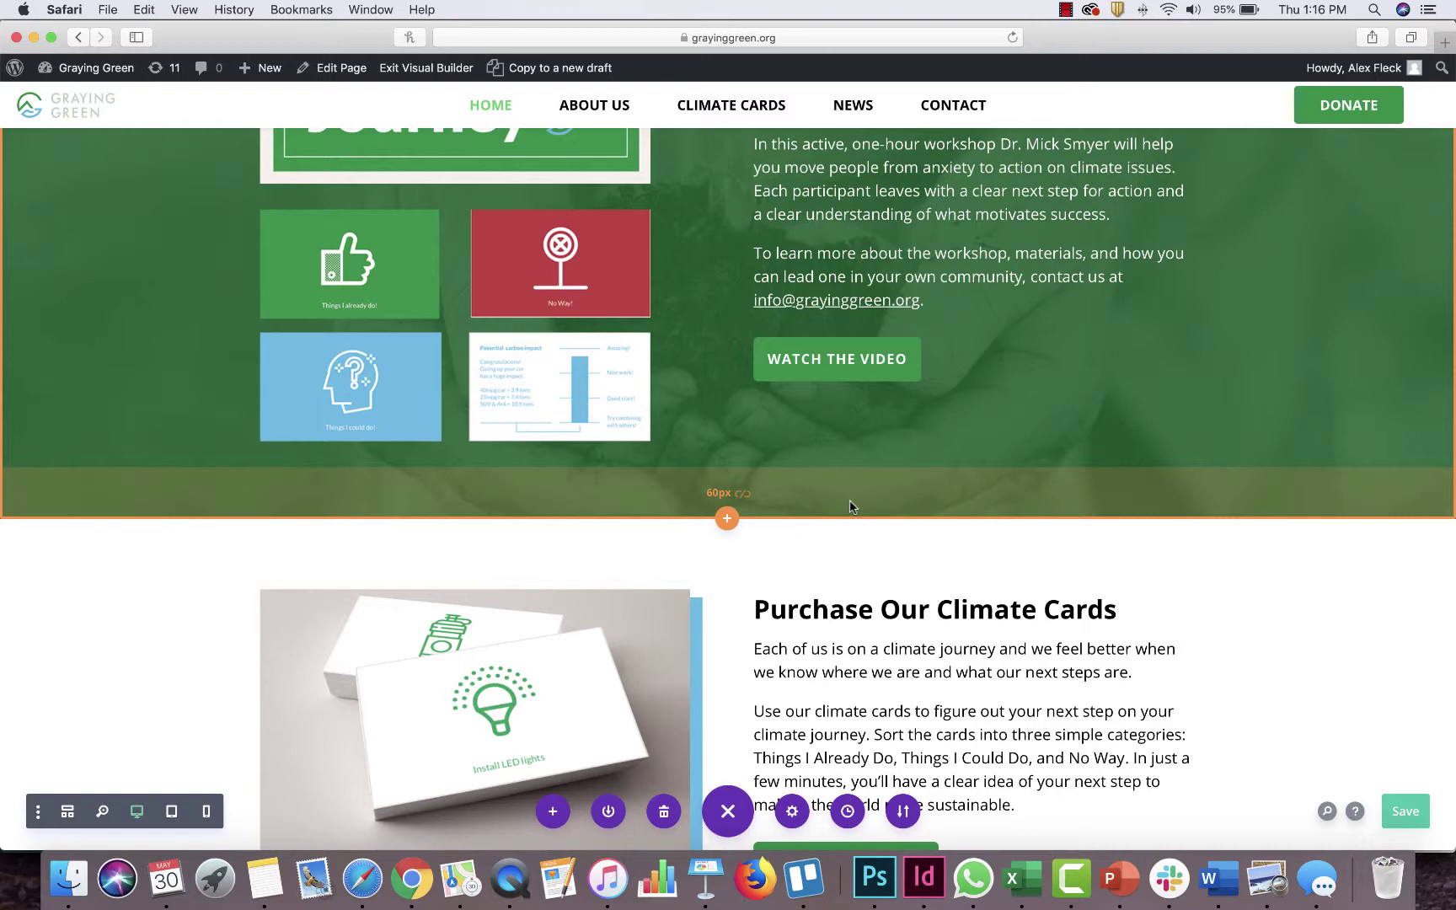
left_click_drag(849, 506, 879, 660)
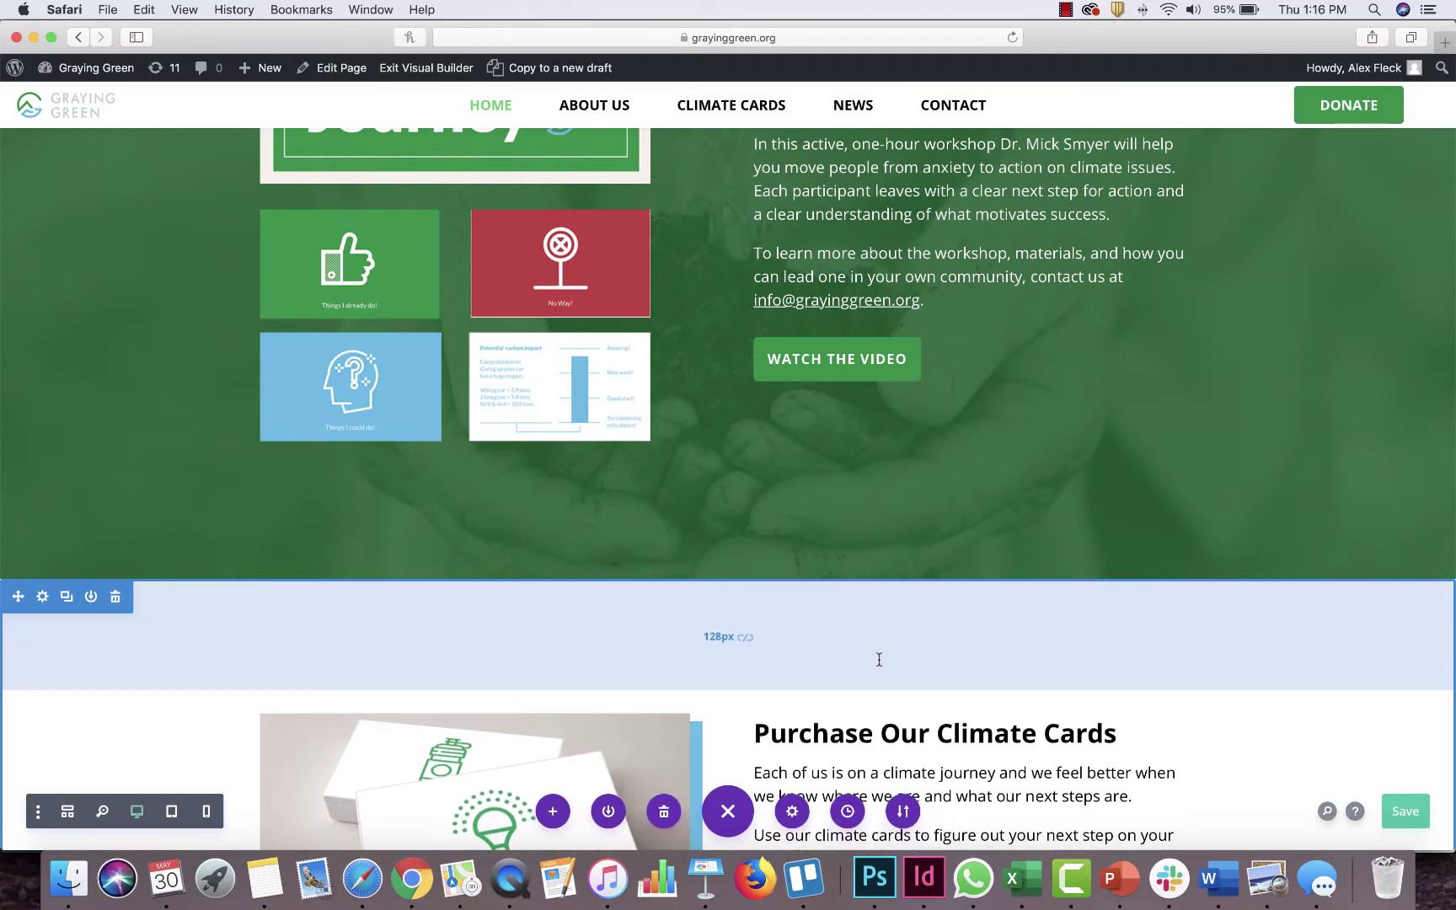
scroll(879, 660, "down", 5)
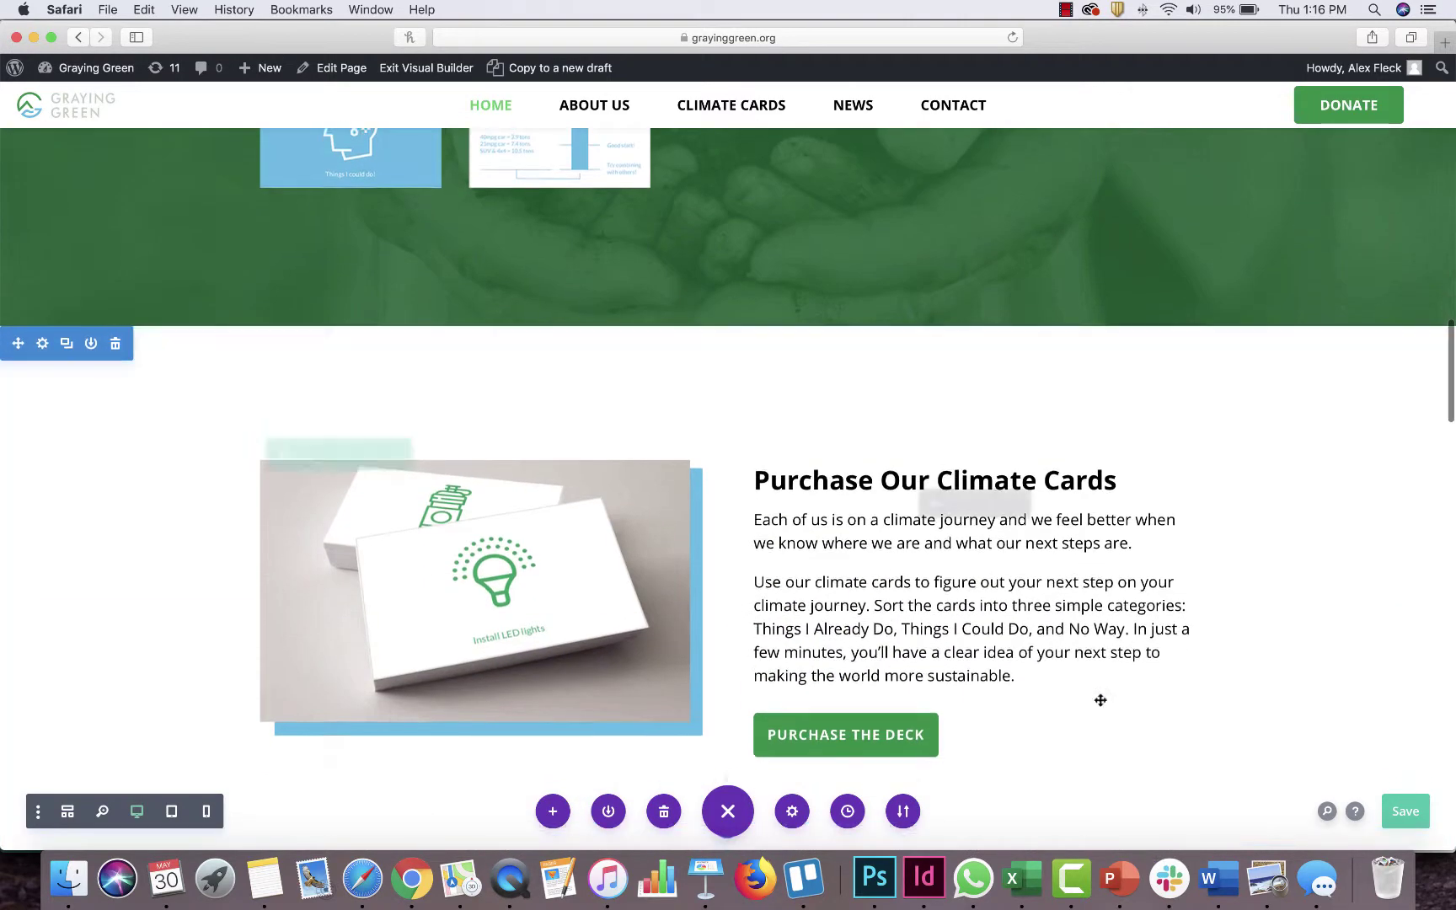
left_click(1407, 813)
Examine the "What Users Say" testimonials and the university logos section, including their green module controls
scroll(1195, 608, "down", 10)
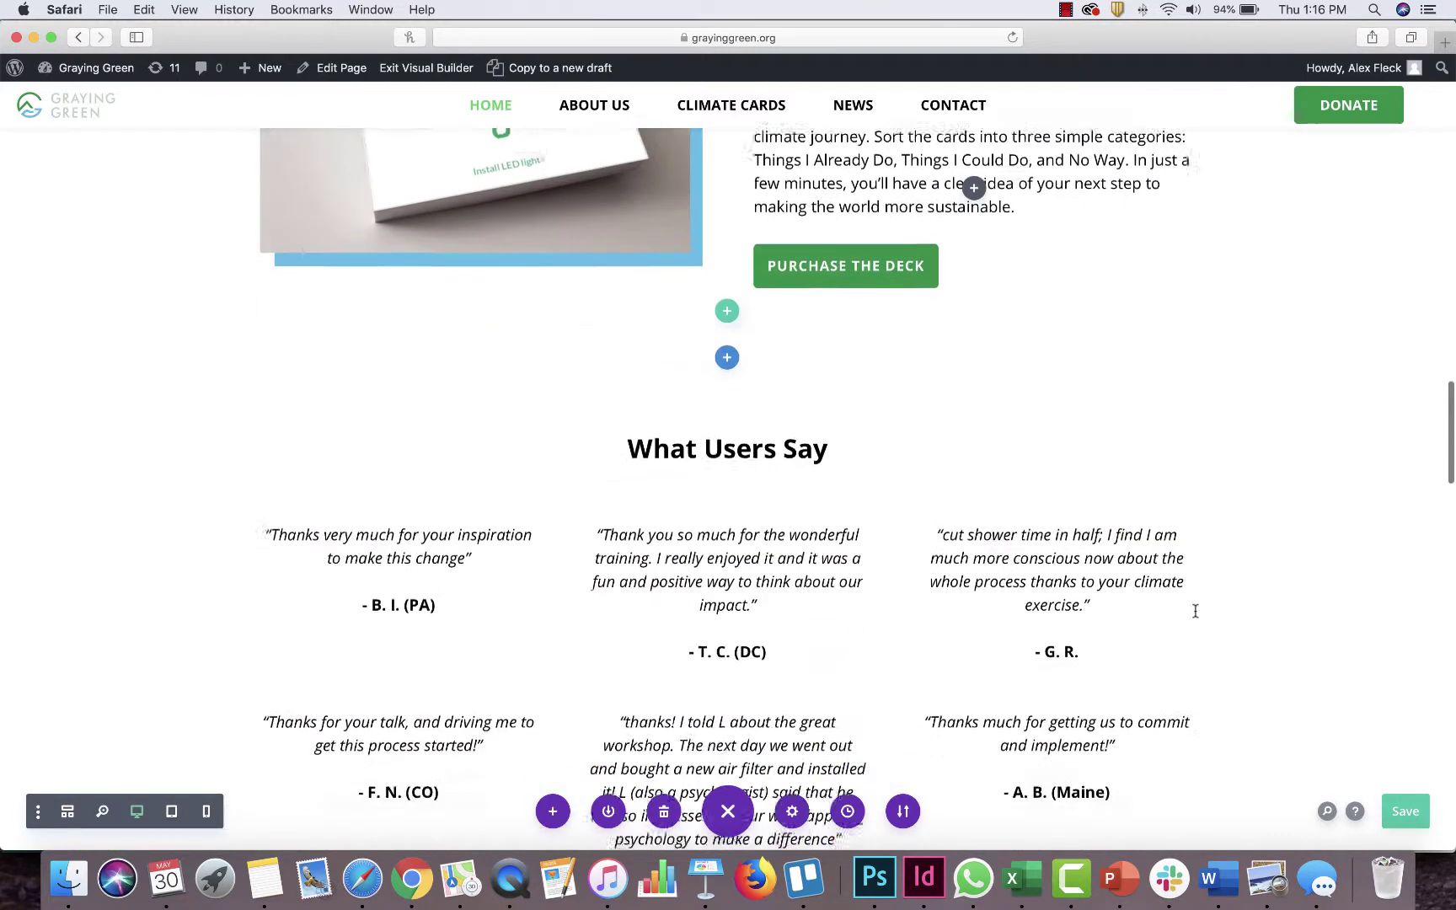
scroll(1195, 610, "up", 7)
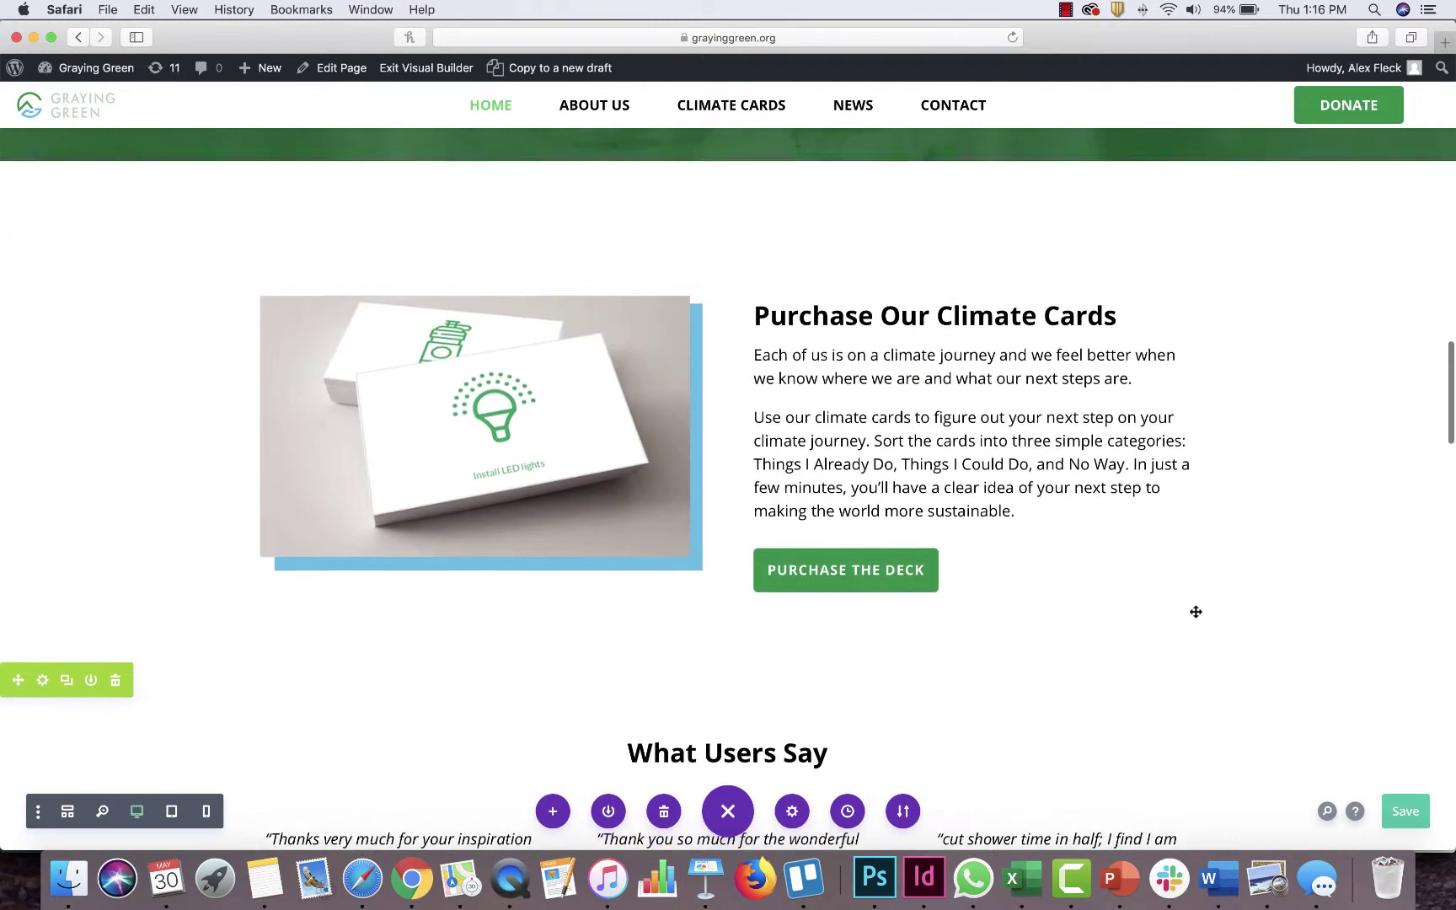
scroll(224, 465, "down", 5)
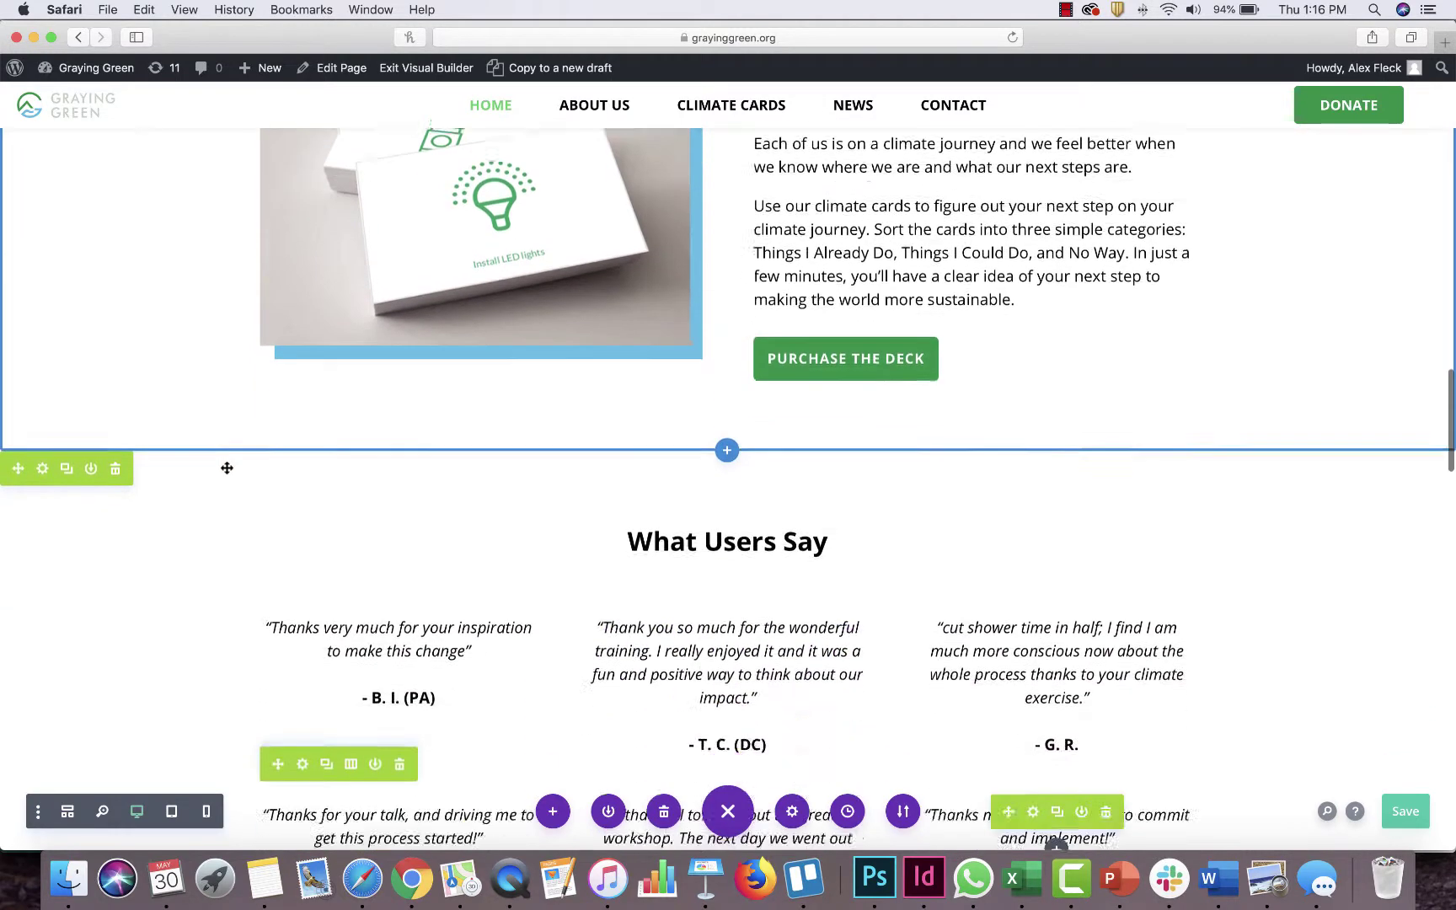
scroll(227, 467, "down", 8)
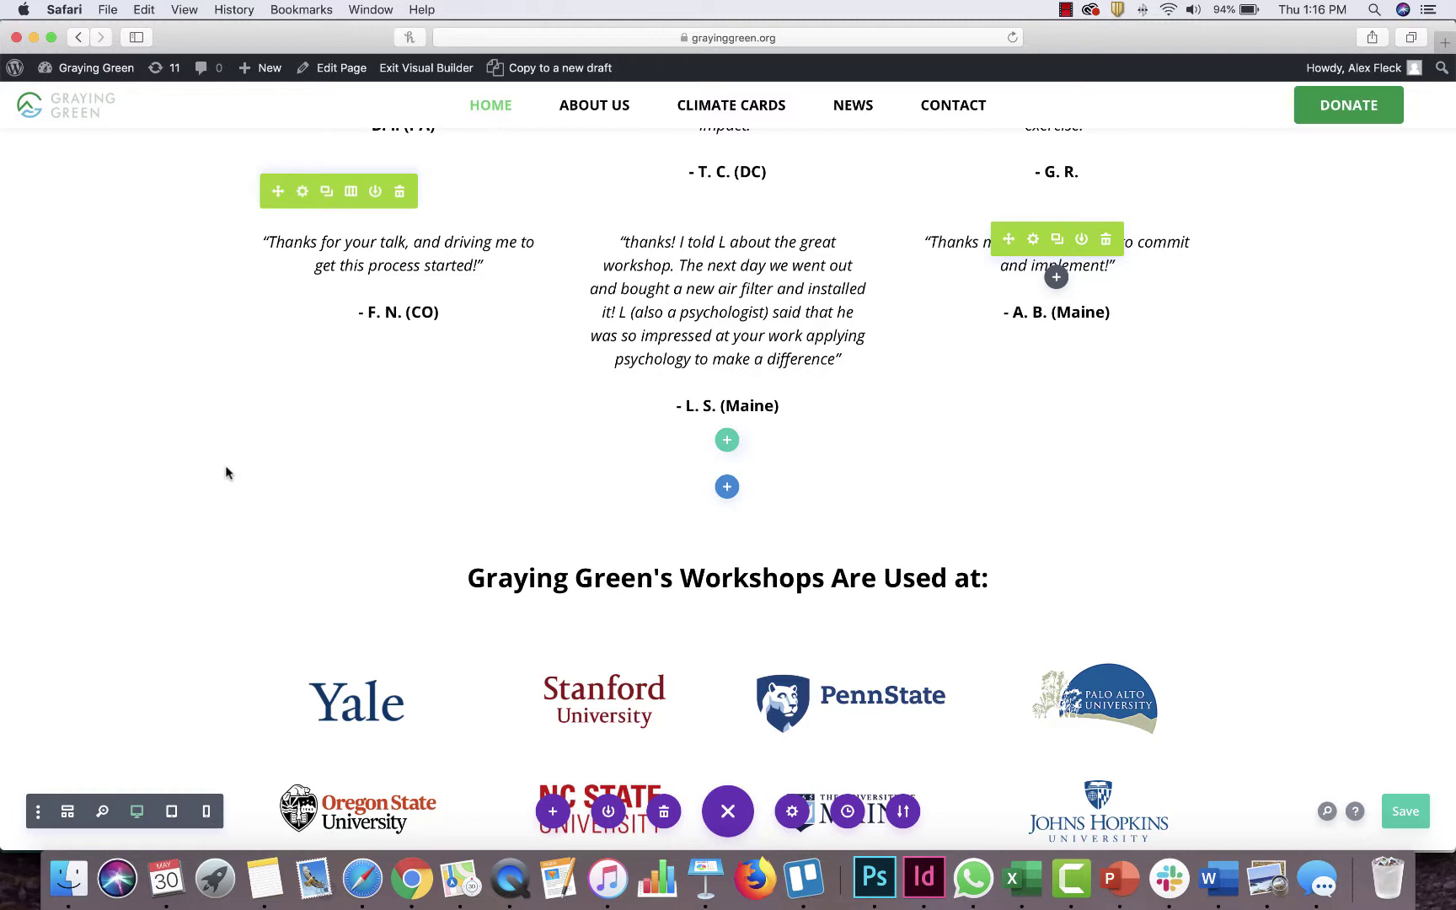
scroll(226, 472, "down", 6)
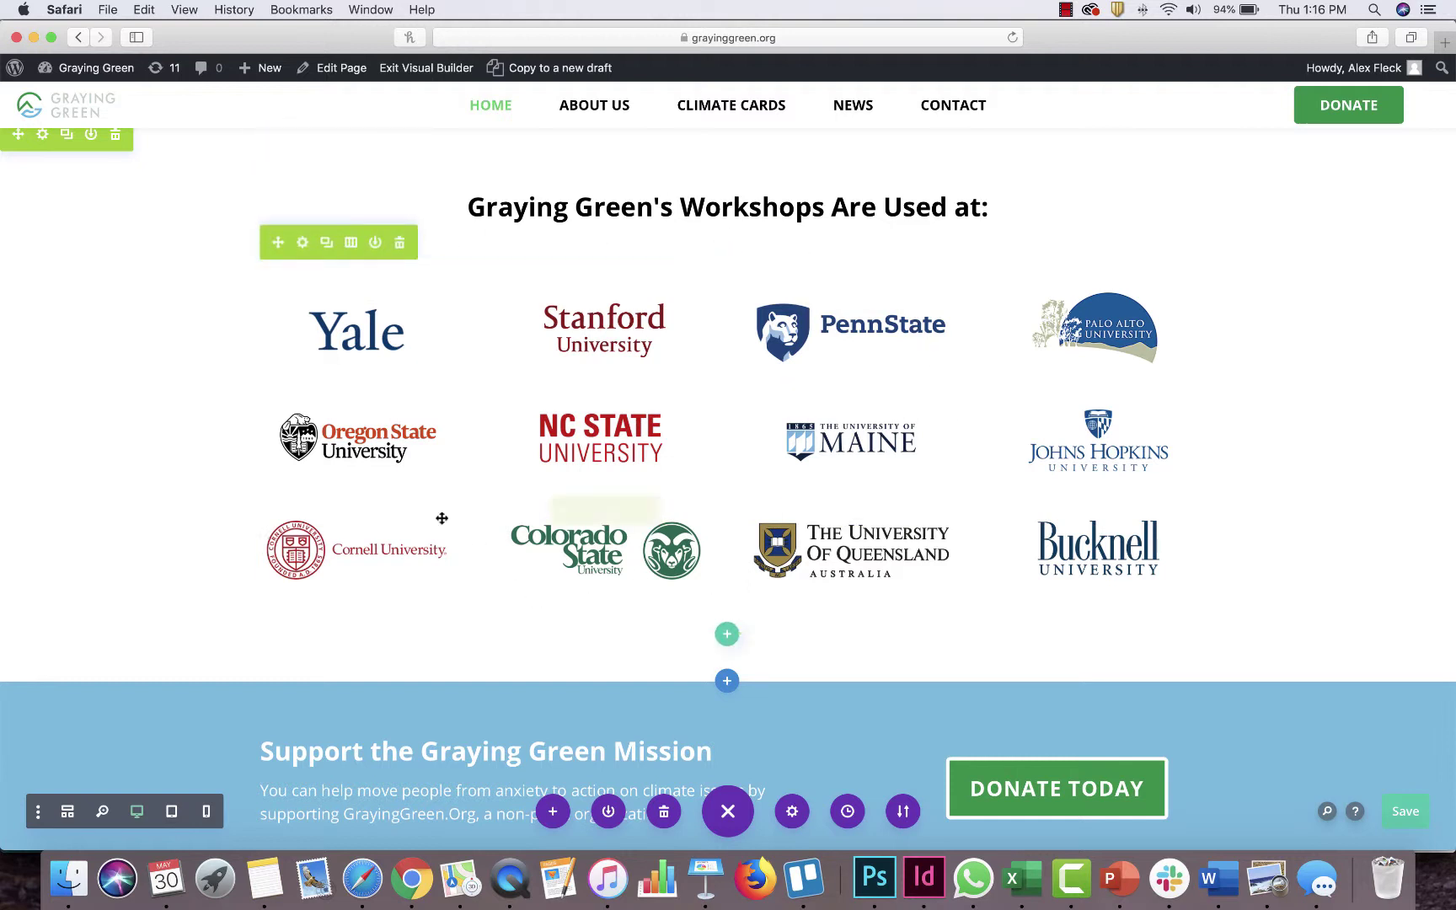
scroll(381, 419, "up", 2)
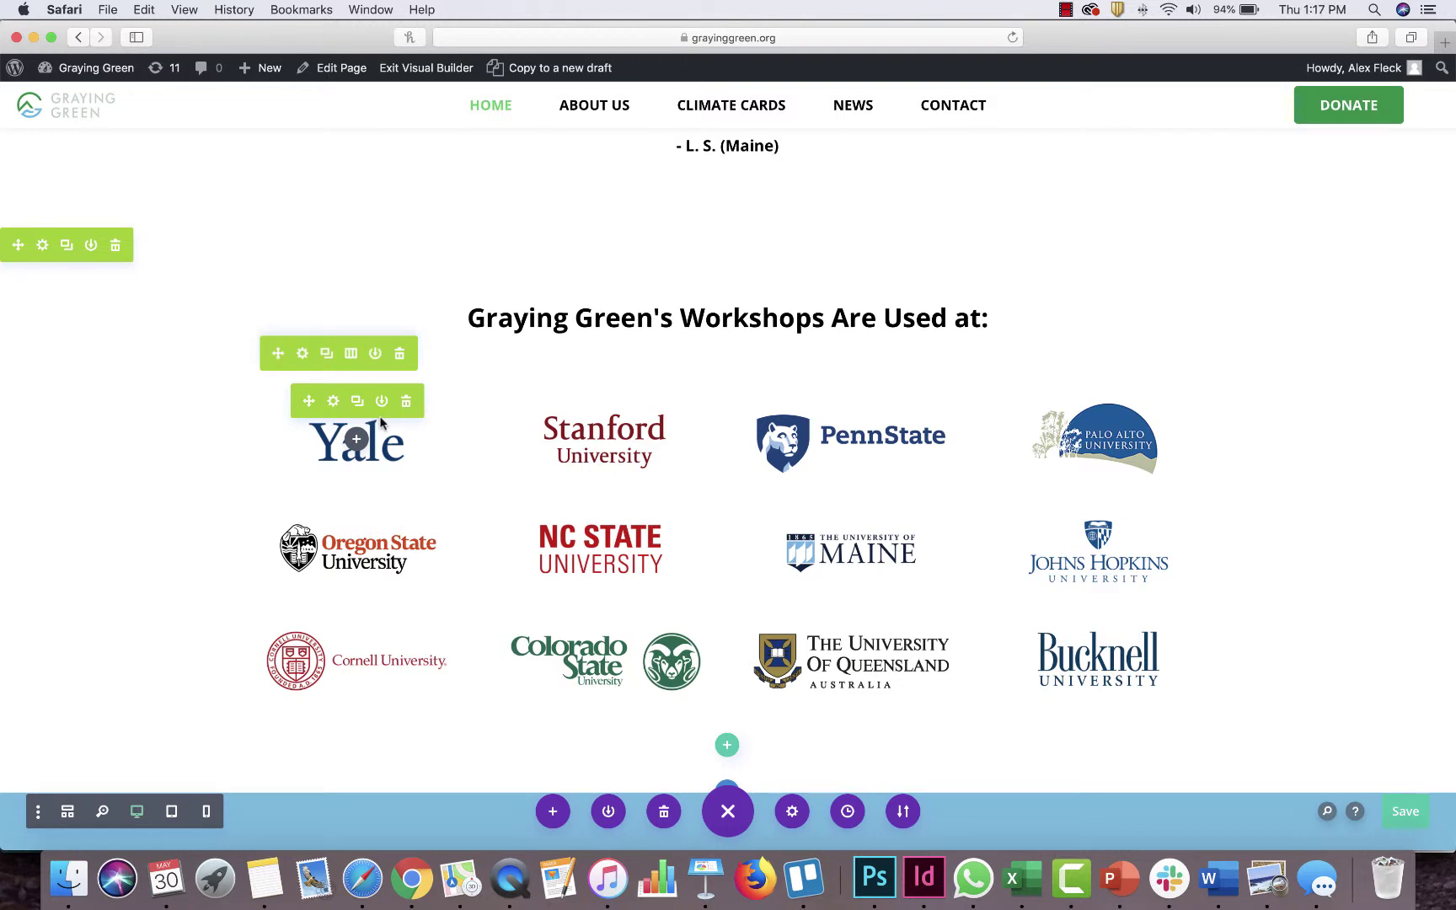
Save the university logos section to the Divi Library as "TESTER LAYOUT BLOCK" in a new category named "CATEGORY"
left_click(92, 247)
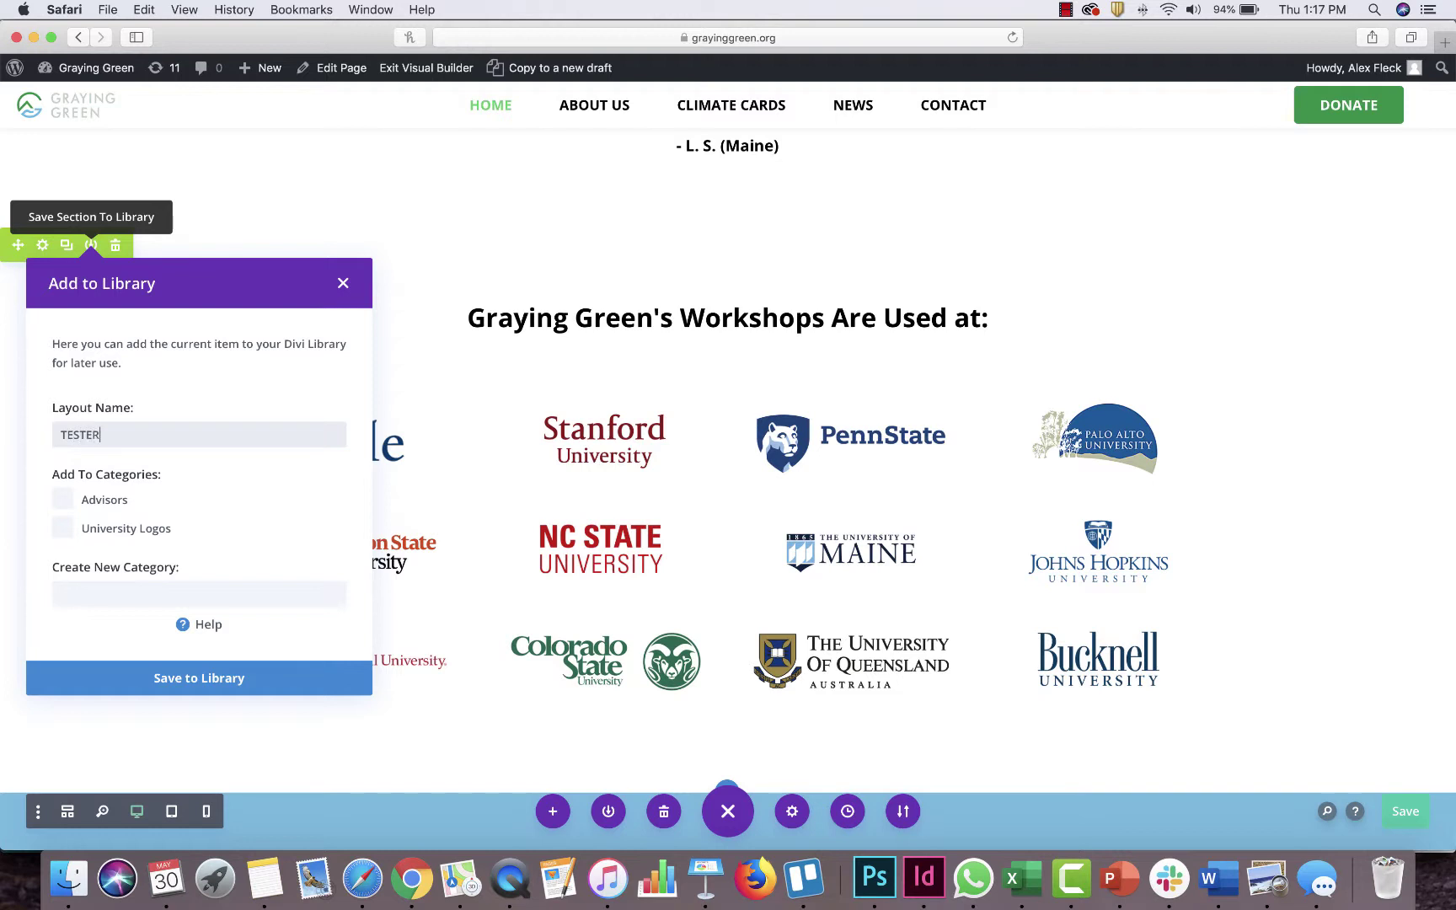
type("LAYOUT")
key("ctrl+space")
type("BLOC")
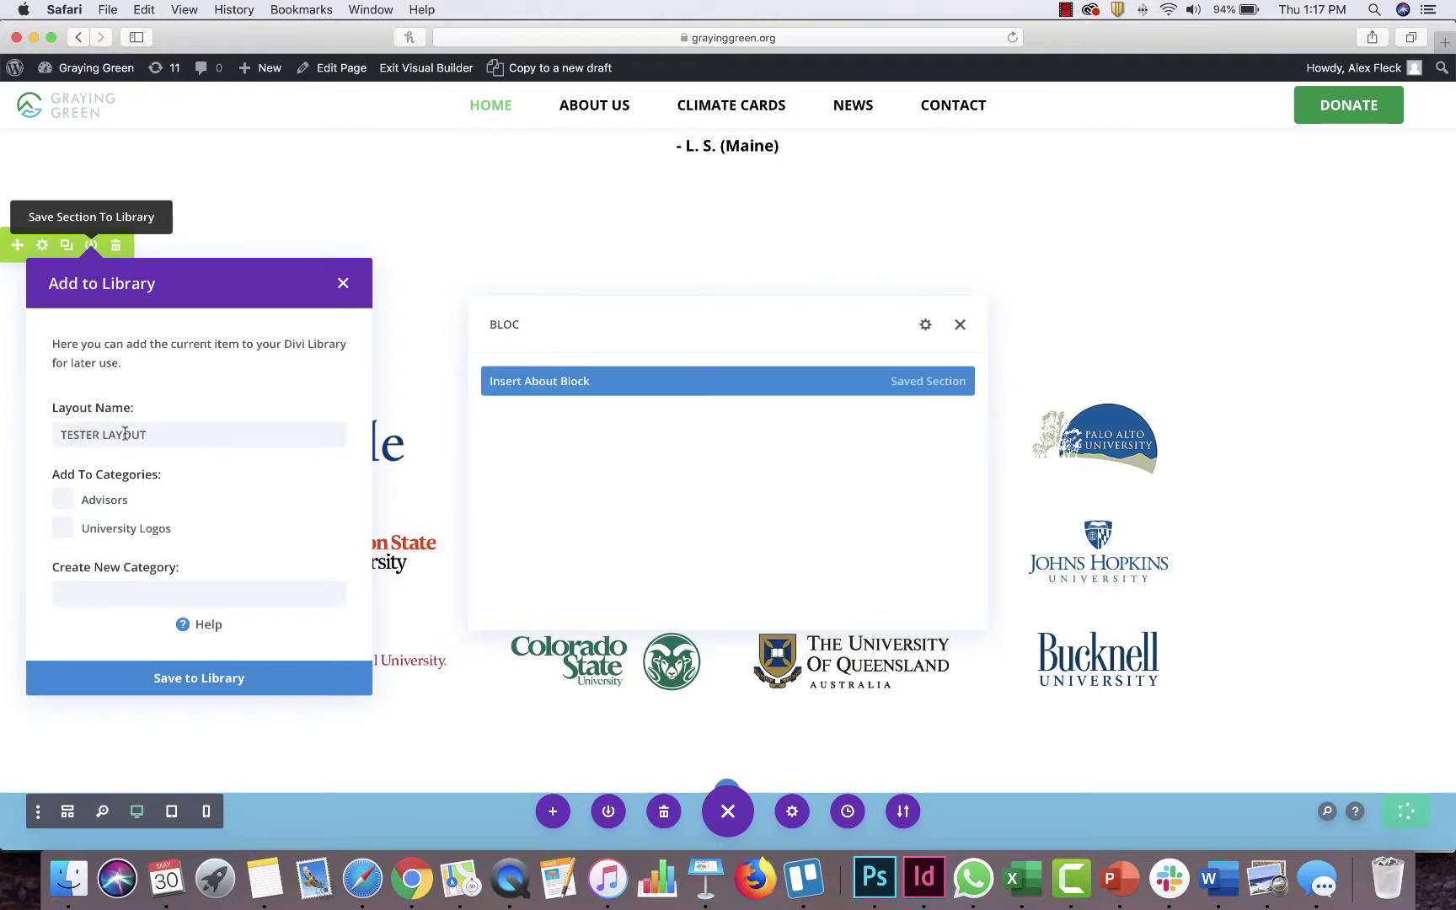
left_click(157, 444)
type("BLOC")
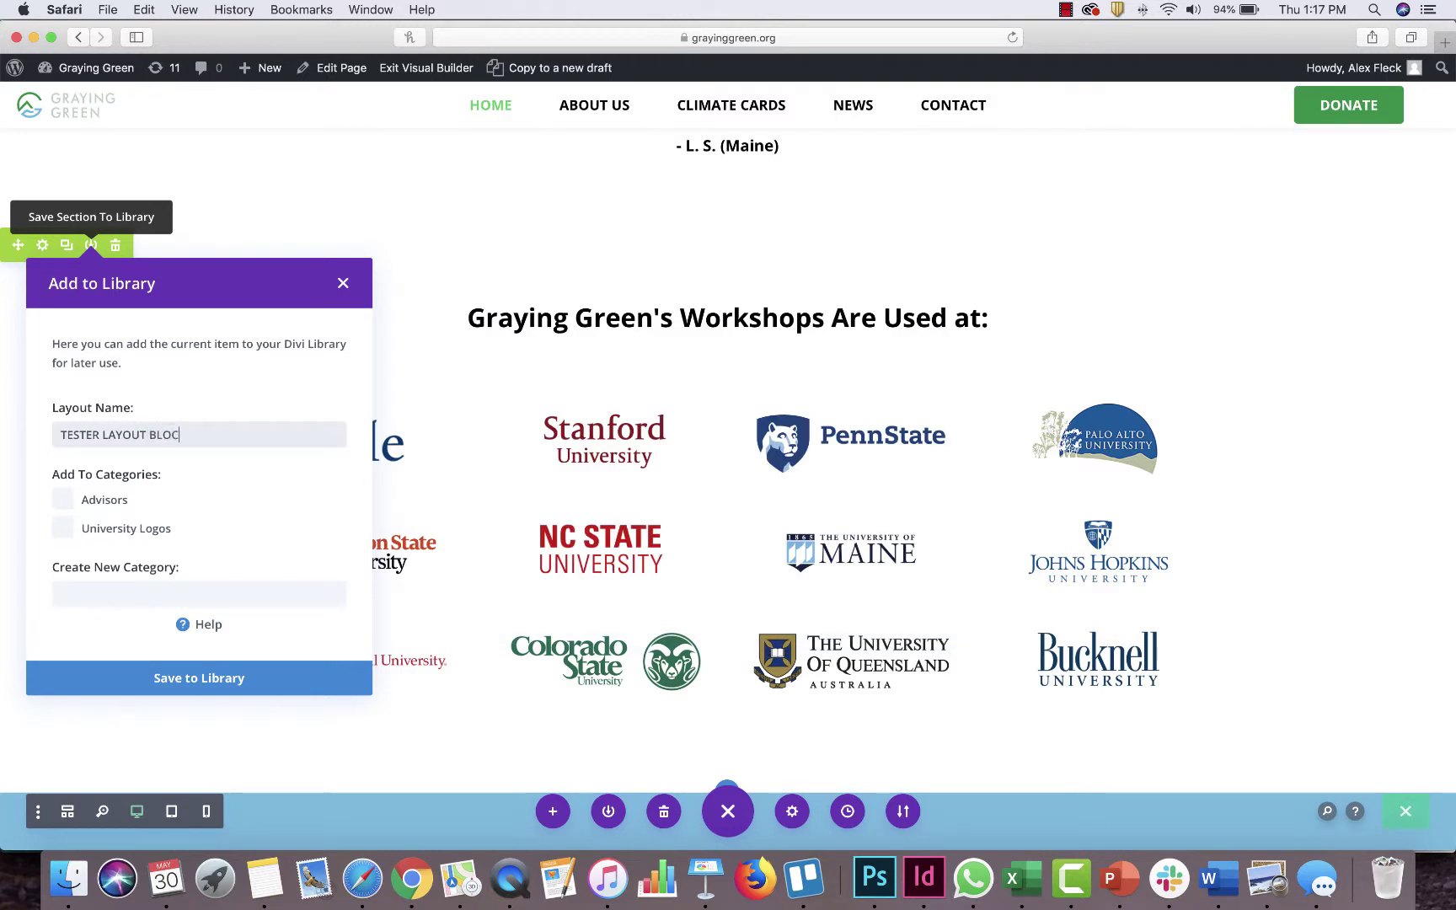
type("K")
left_click(168, 594)
type("CATEGORY")
left_click(211, 683)
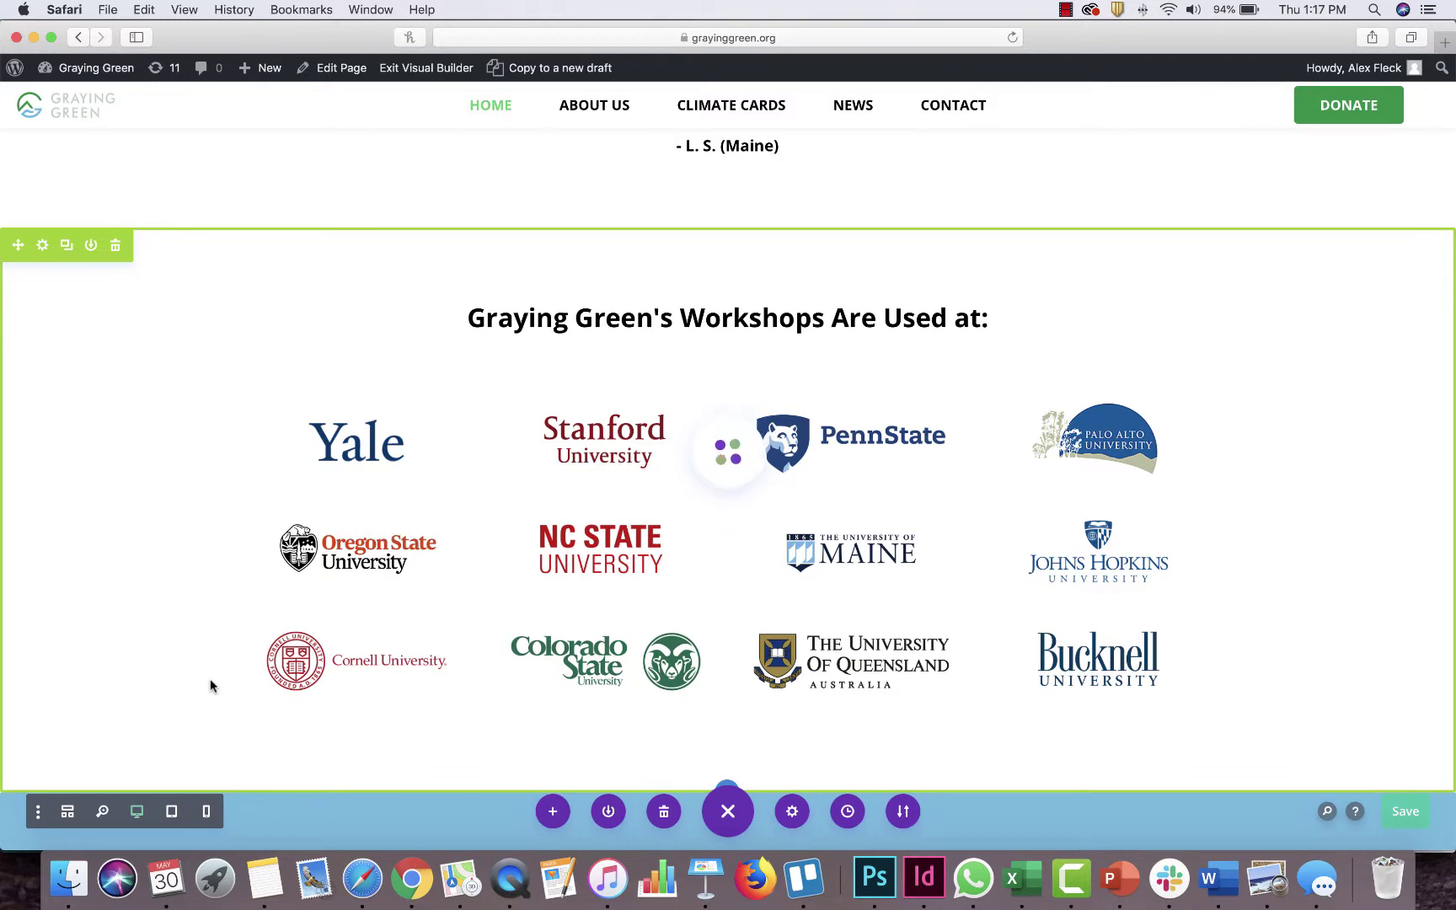
Look through the donation banner, the latest blog articles and the "Stay Updated On" section of the home page
scroll(211, 685, "down", 5)
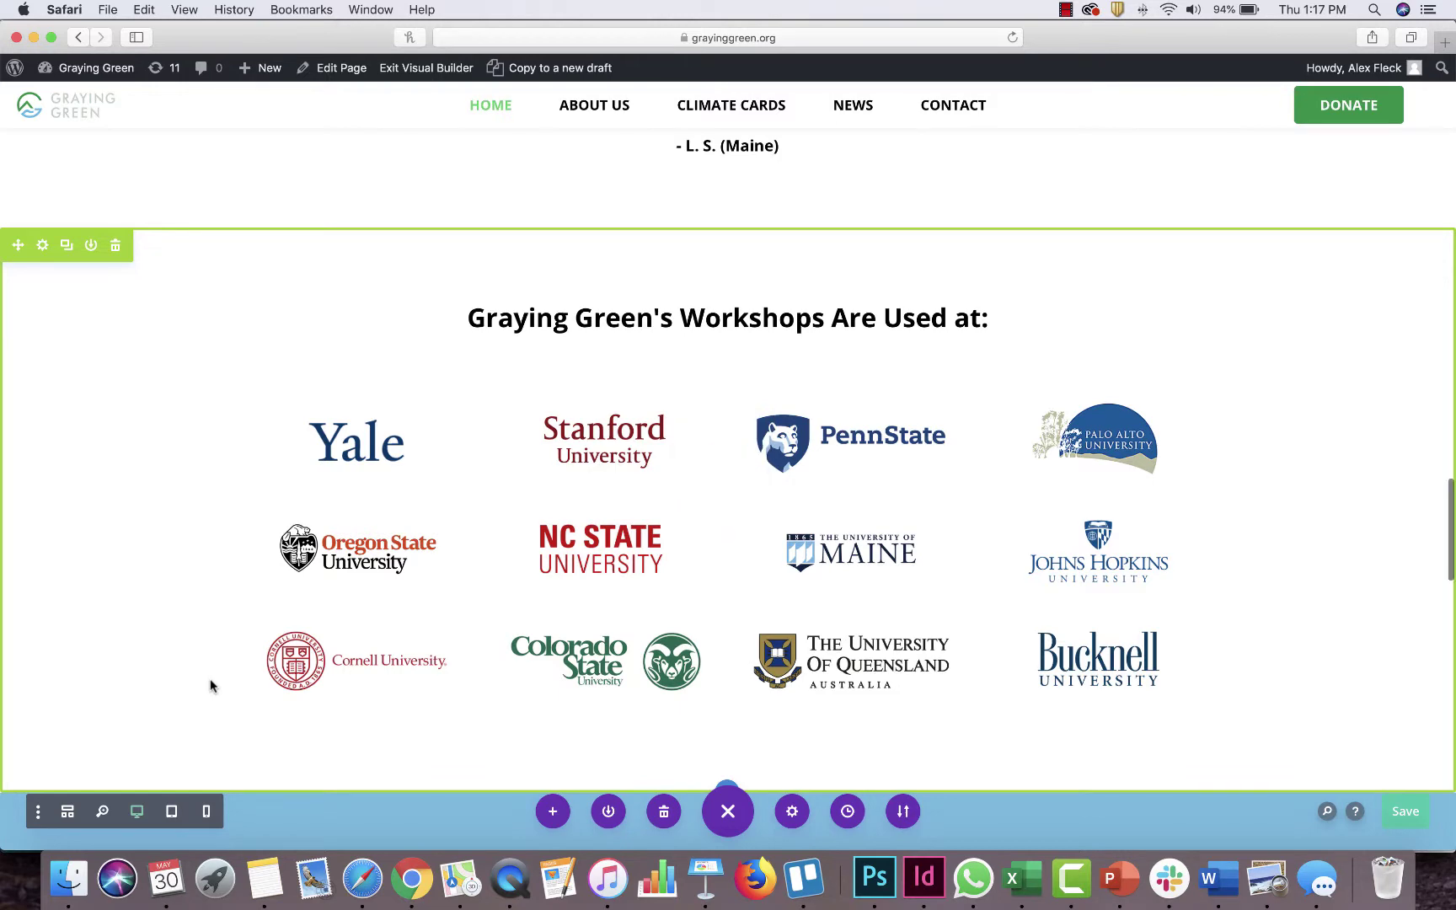
scroll(210, 685, "down", 5)
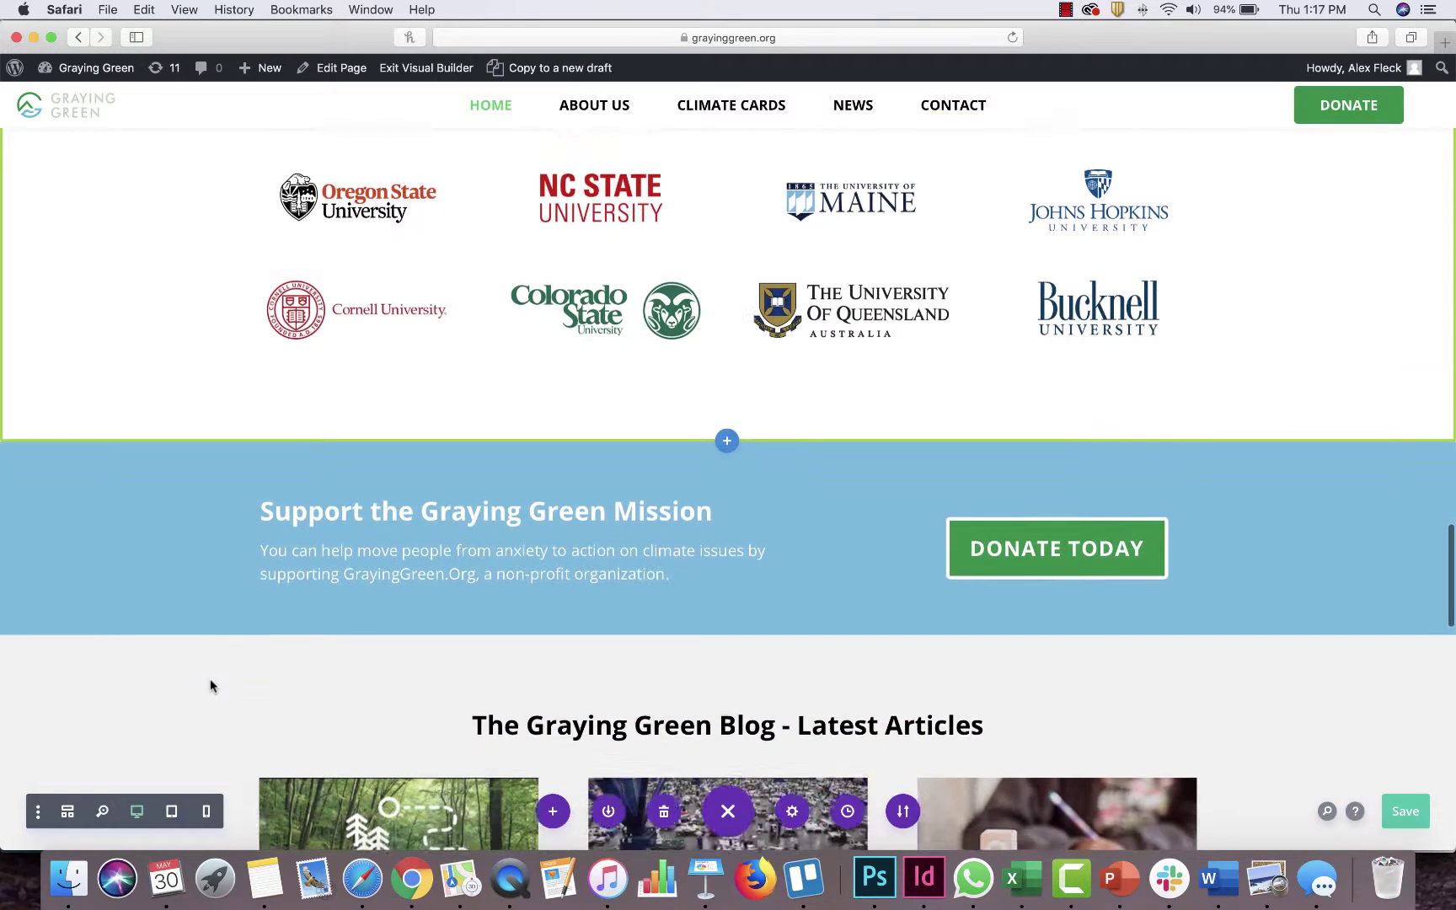
scroll(211, 681, "down", 4)
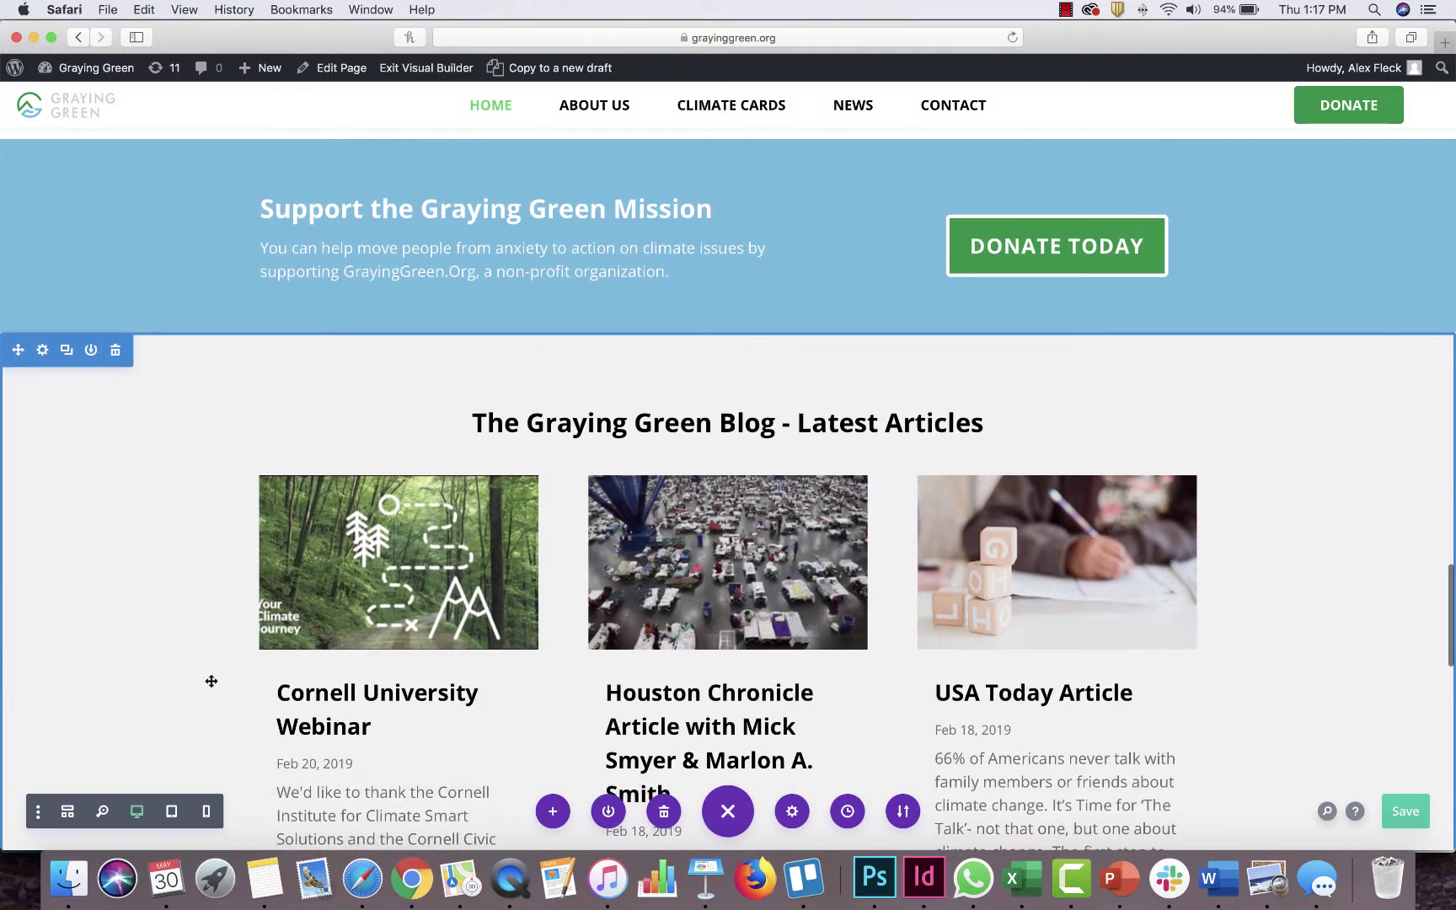
scroll(211, 681, "down", 10)
scroll(341, 630, "down", 2)
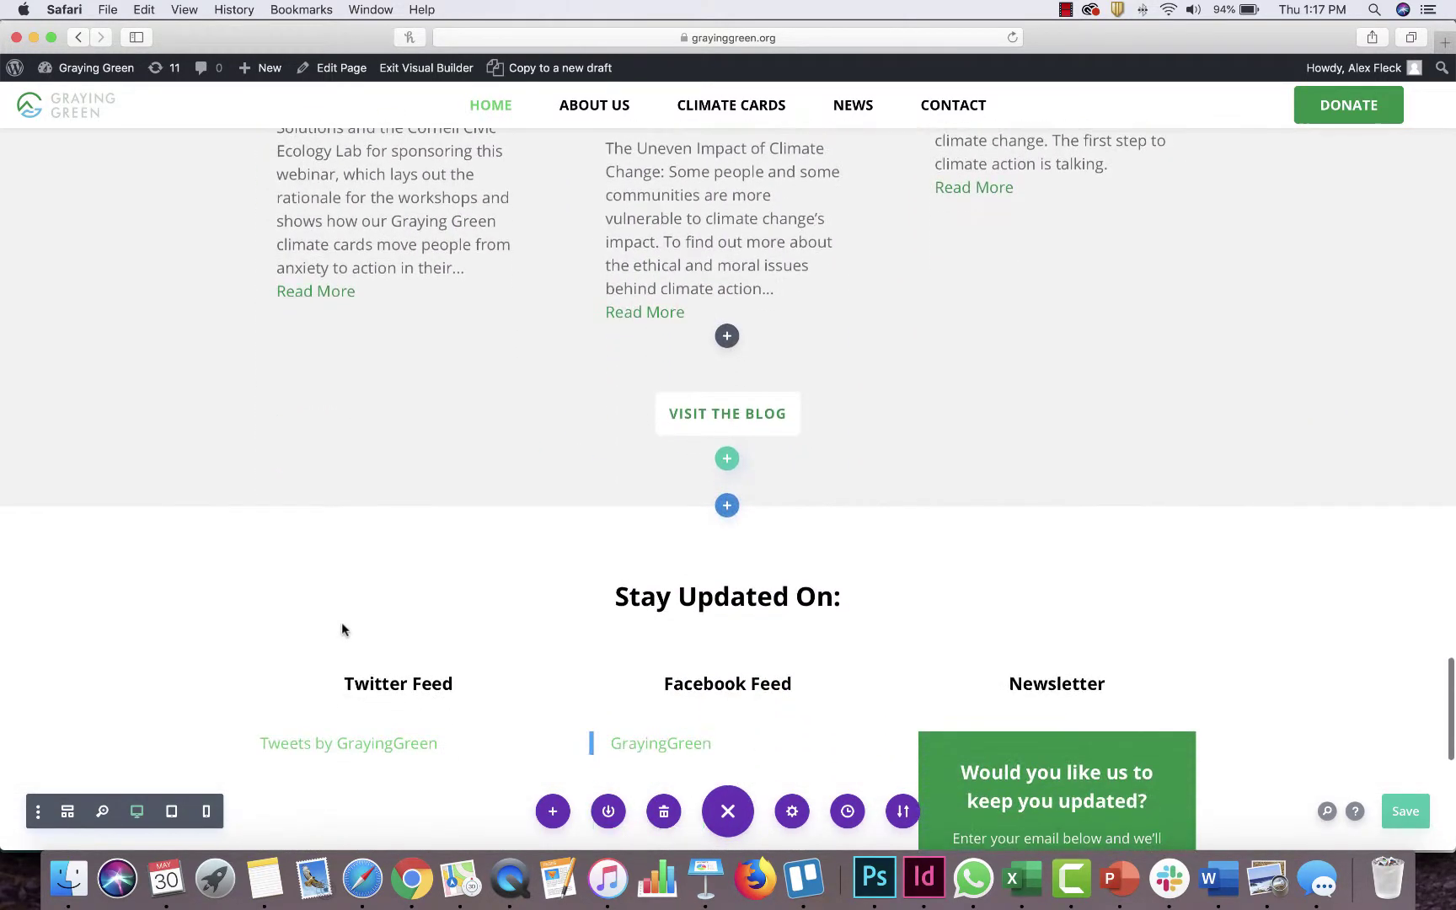
Insert the saved "TESTER LAYOUT BLOCK" from the library as a new section between the blog articles and "Stay Updated On" sections
left_click(728, 507)
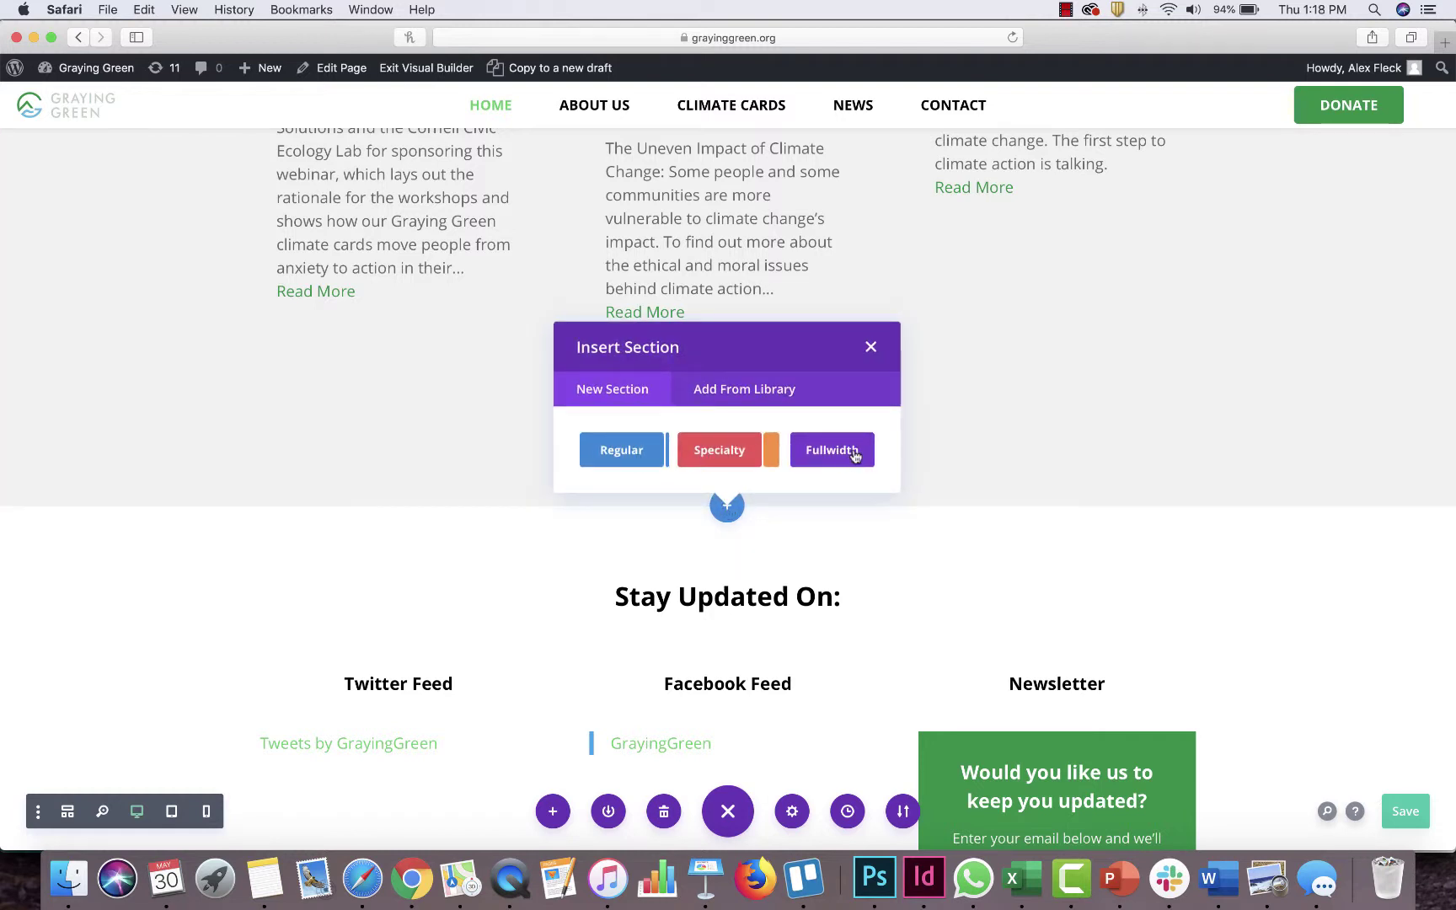
left_click(762, 391)
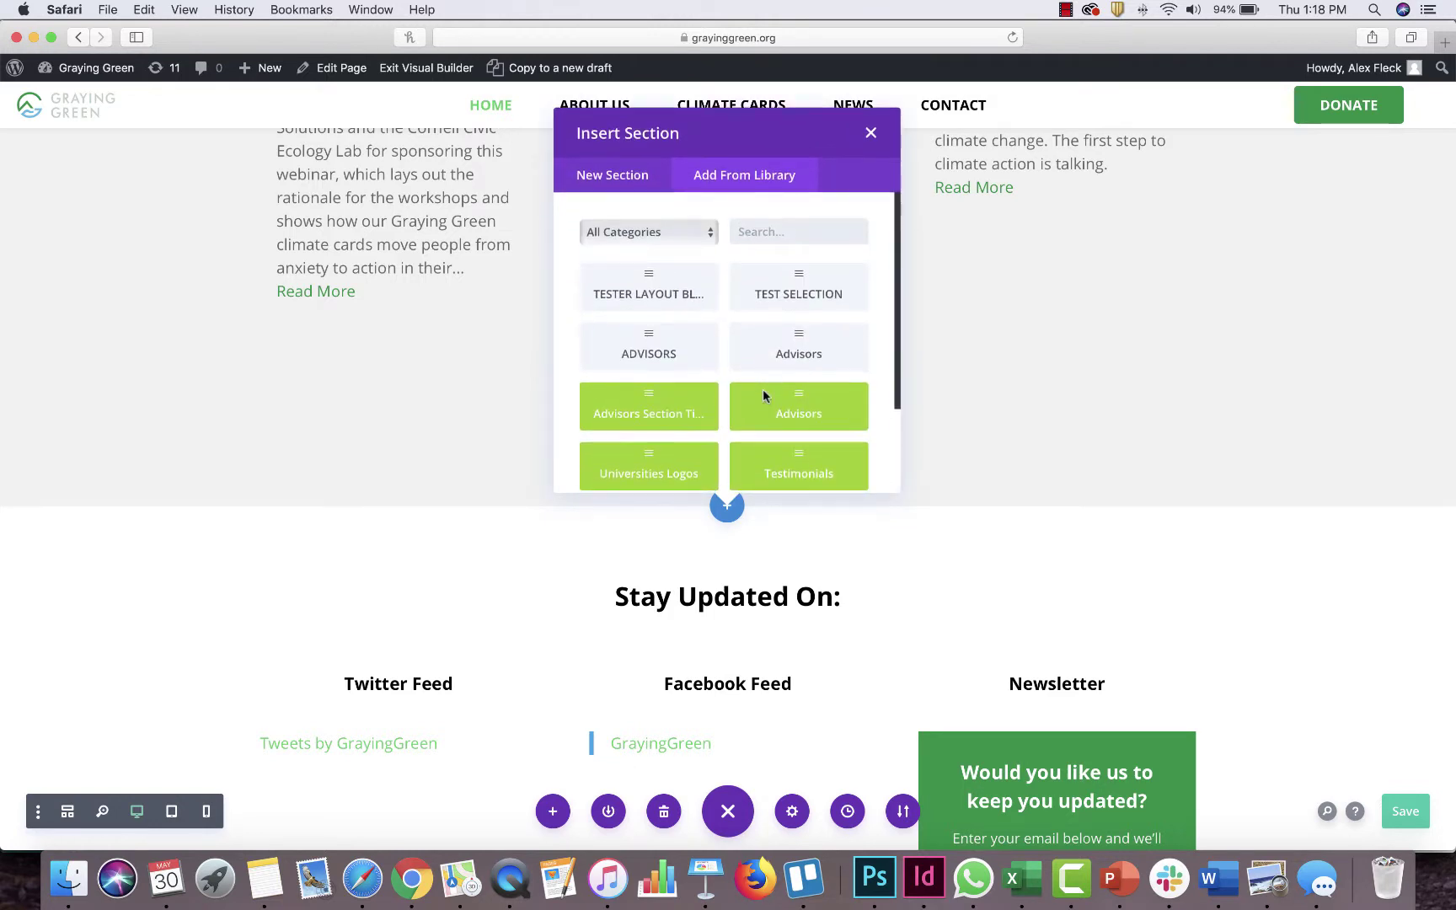
left_click(654, 291)
scroll(725, 666, "down", 10)
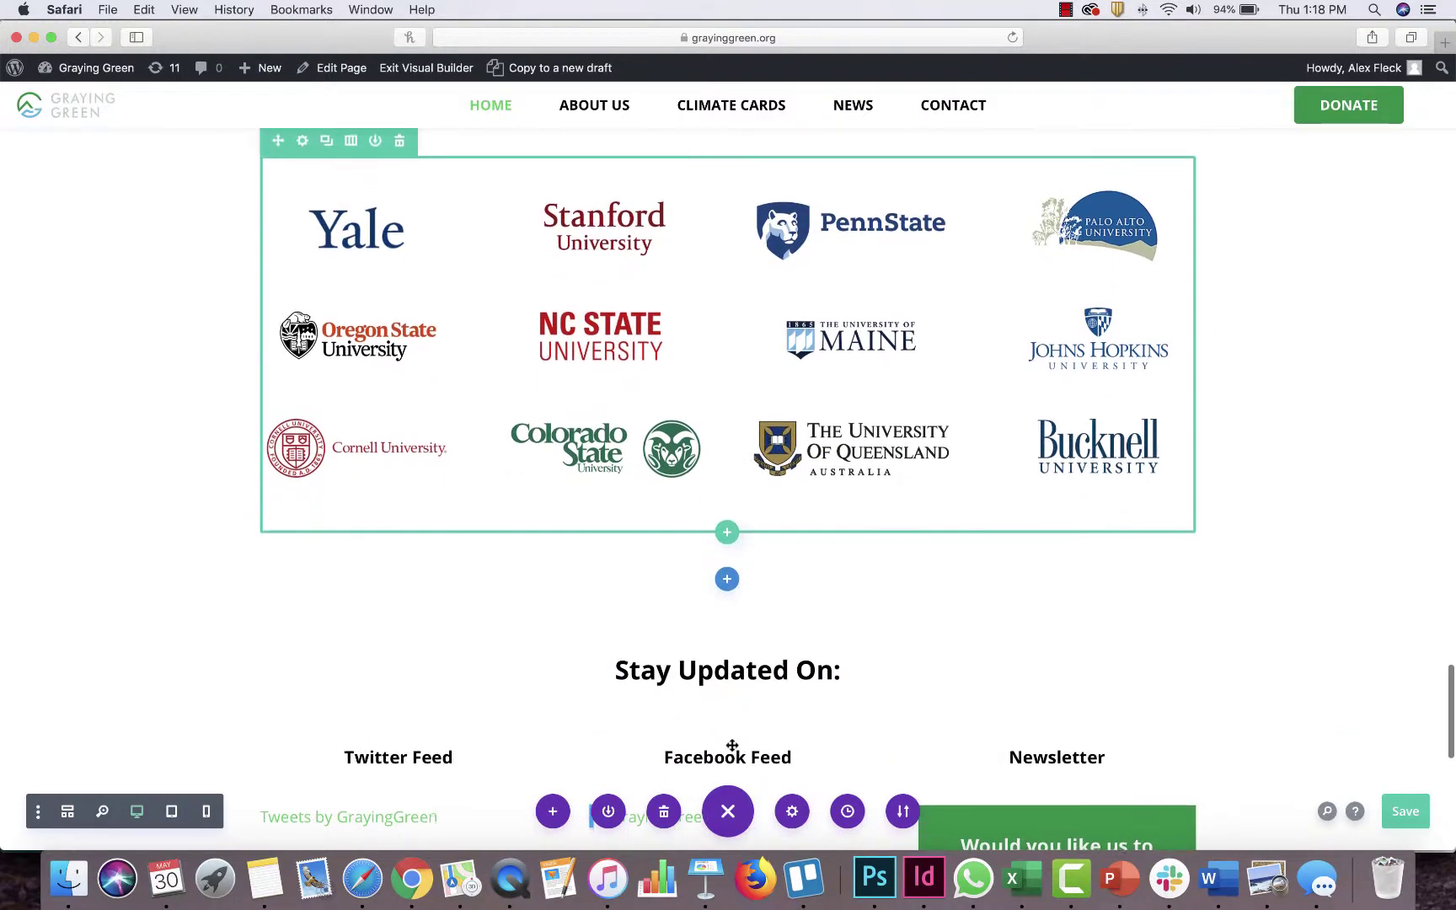
Compare the inserted university logos section with the original, and delete the inserted copy above the "Stay Updated On" section
scroll(731, 745, "up", 3)
scroll(732, 745, "up", 5)
scroll(732, 745, "down", 7)
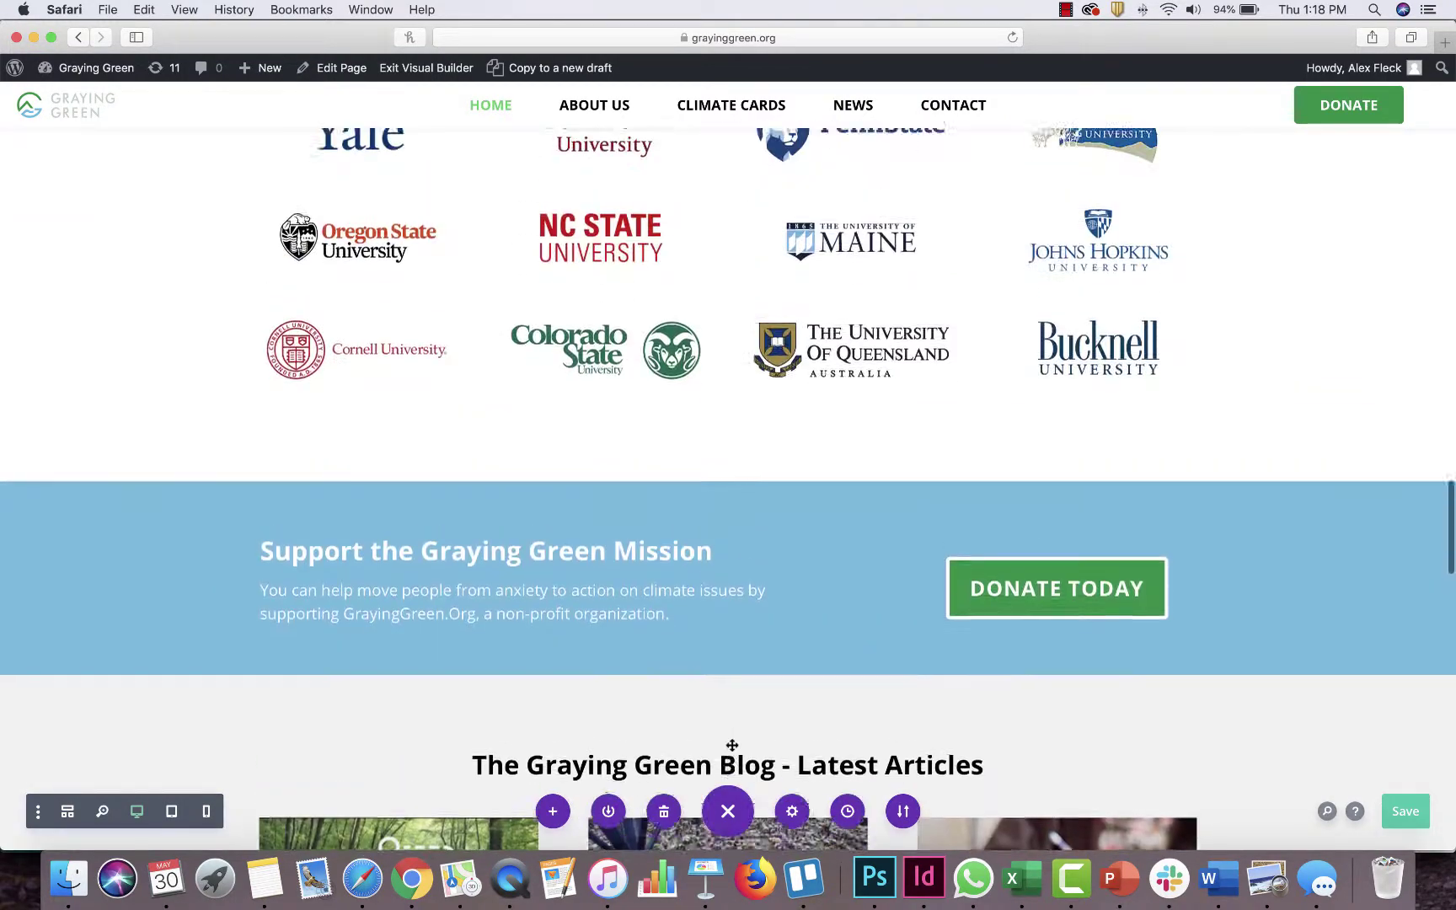
scroll(731, 745, "up", 4)
scroll(731, 745, "up", 5)
scroll(730, 742, "down", 6)
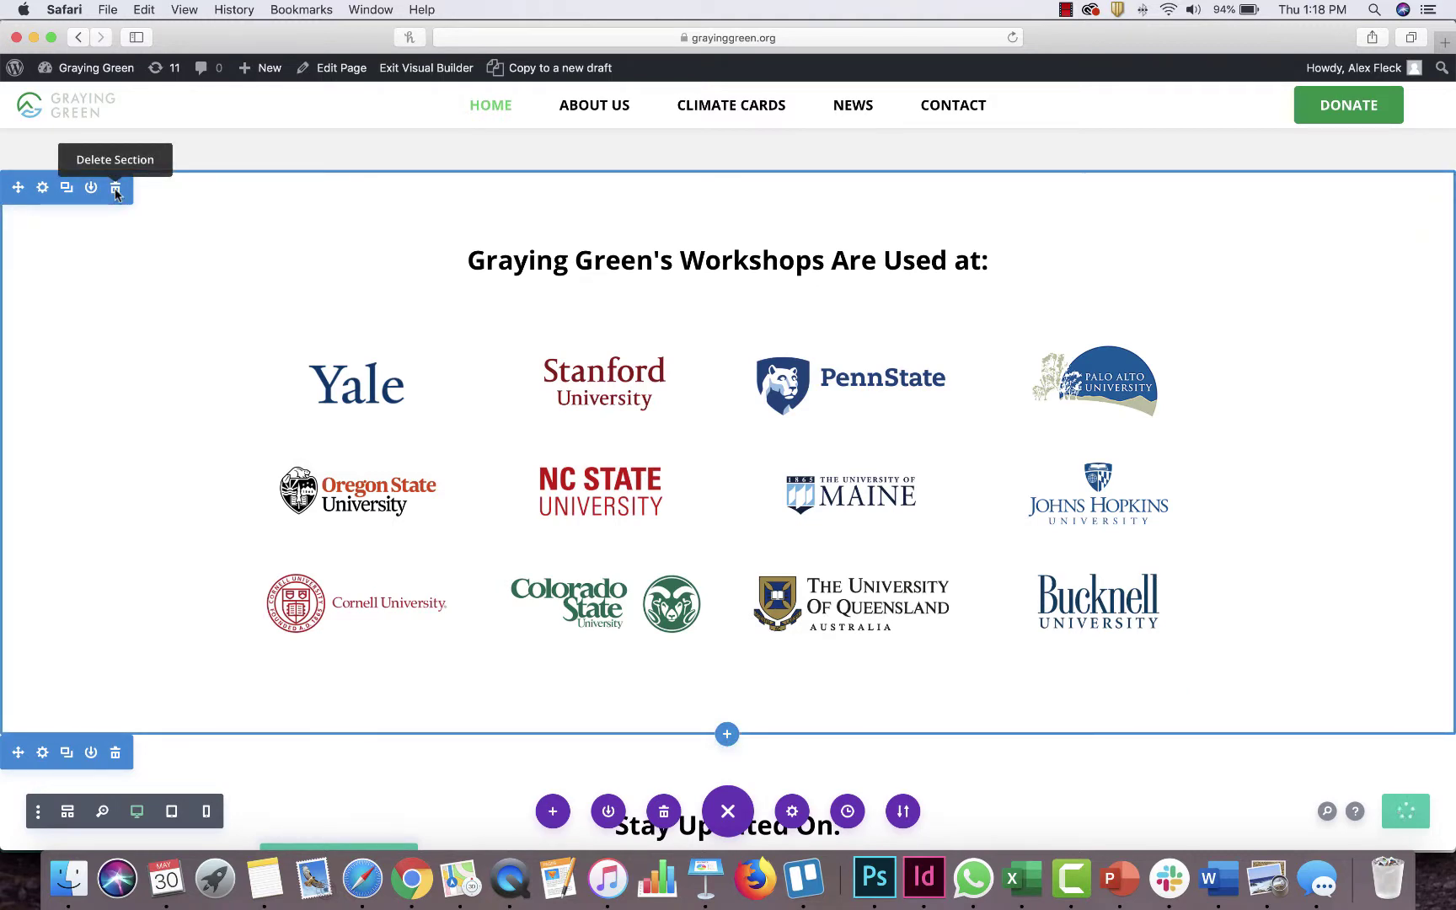
left_click(117, 189)
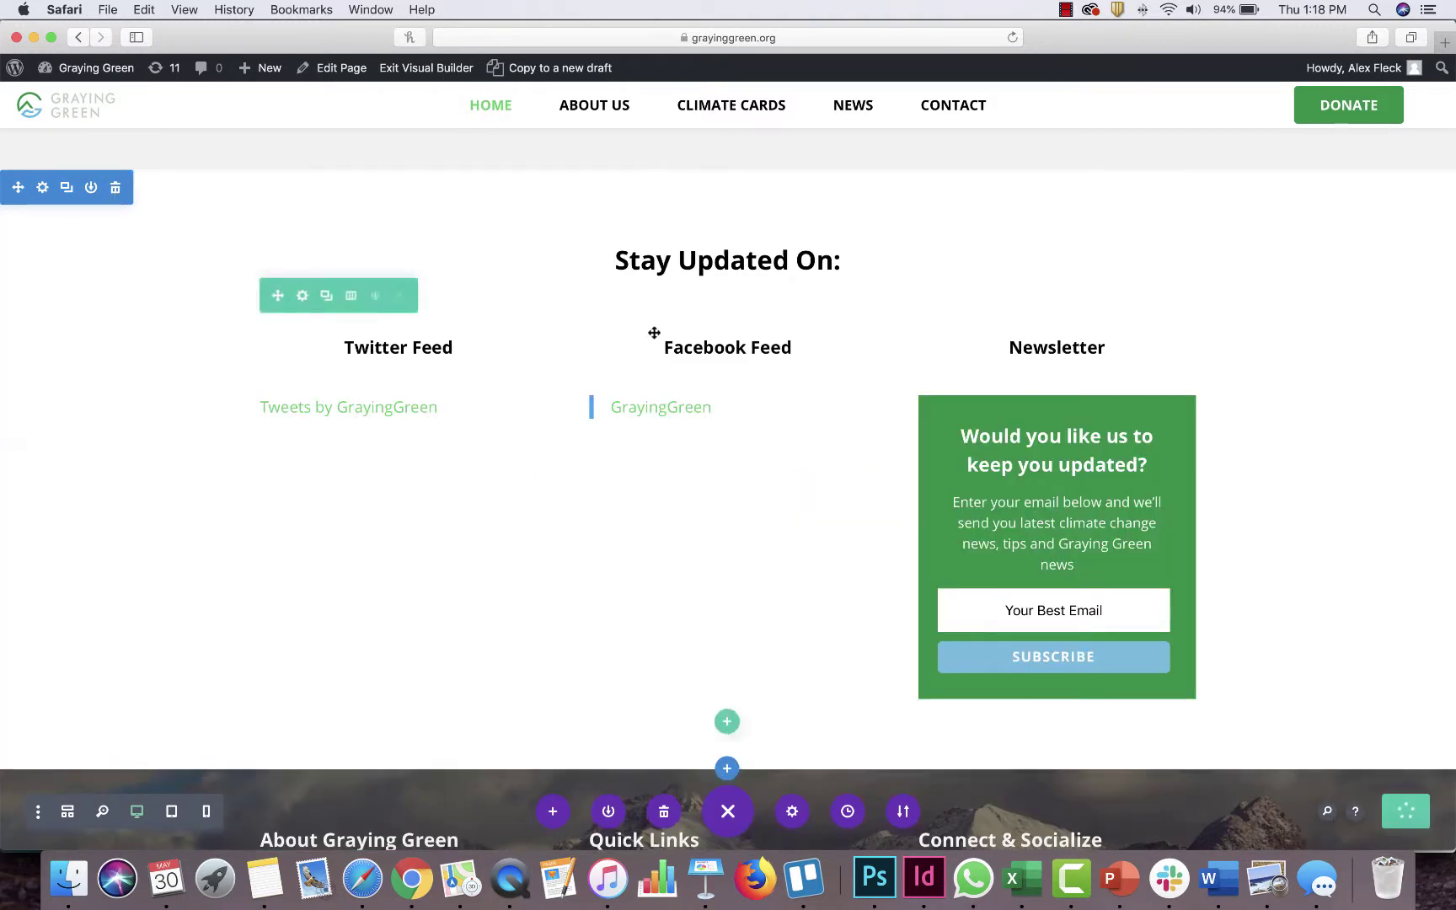
Review the home page from the "Your Climate Journey" hero down to the donation banner and latest blog articles
scroll(654, 332, "up", 20)
scroll(654, 333, "up", 5)
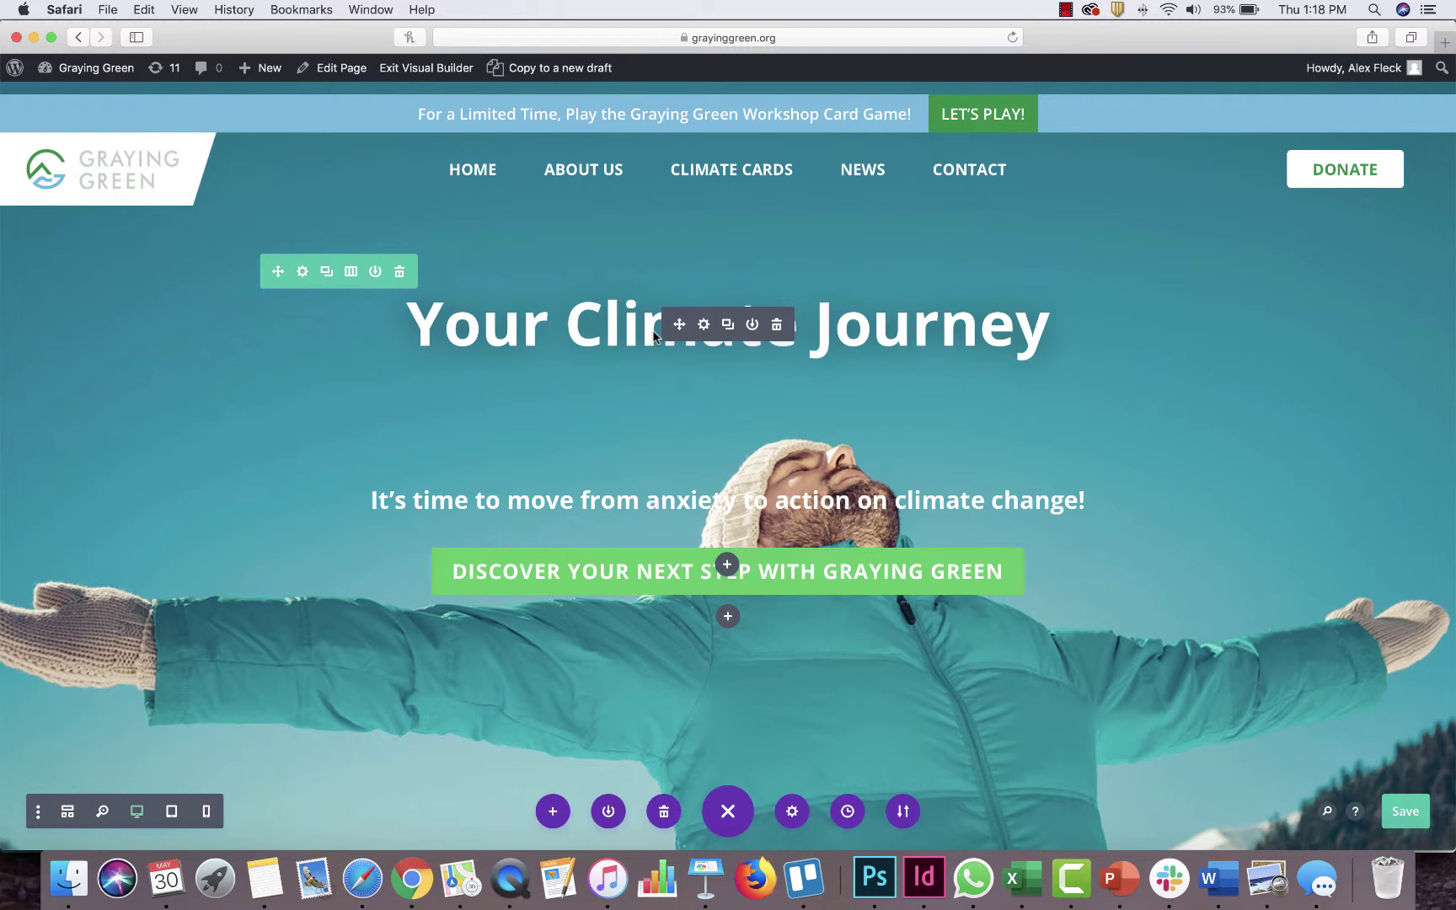
scroll(654, 333, "down", 15)
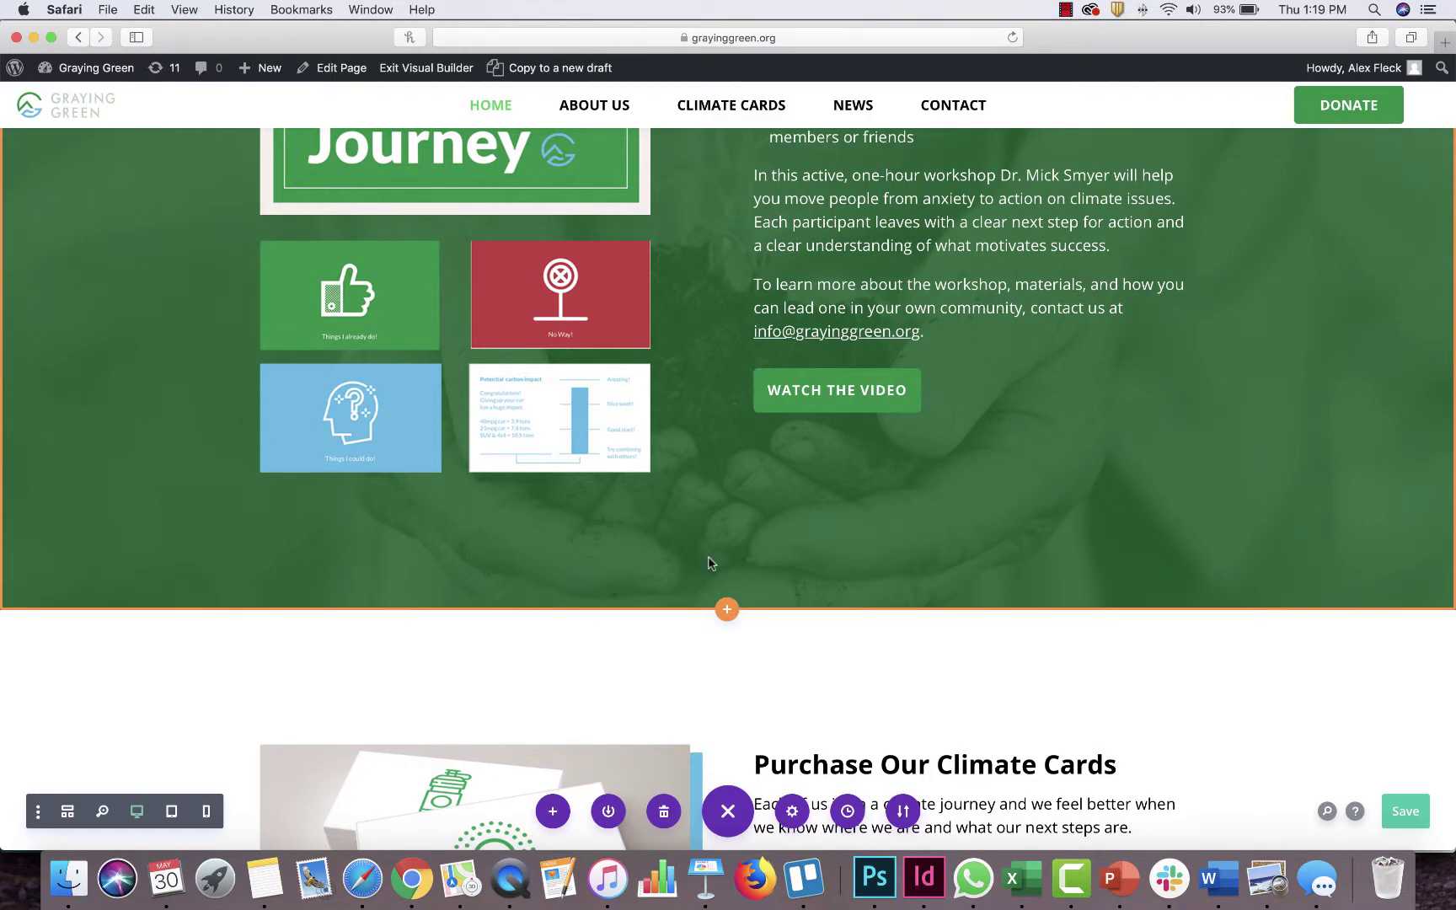
scroll(710, 559, "down", 12)
scroll(708, 563, "down", 10)
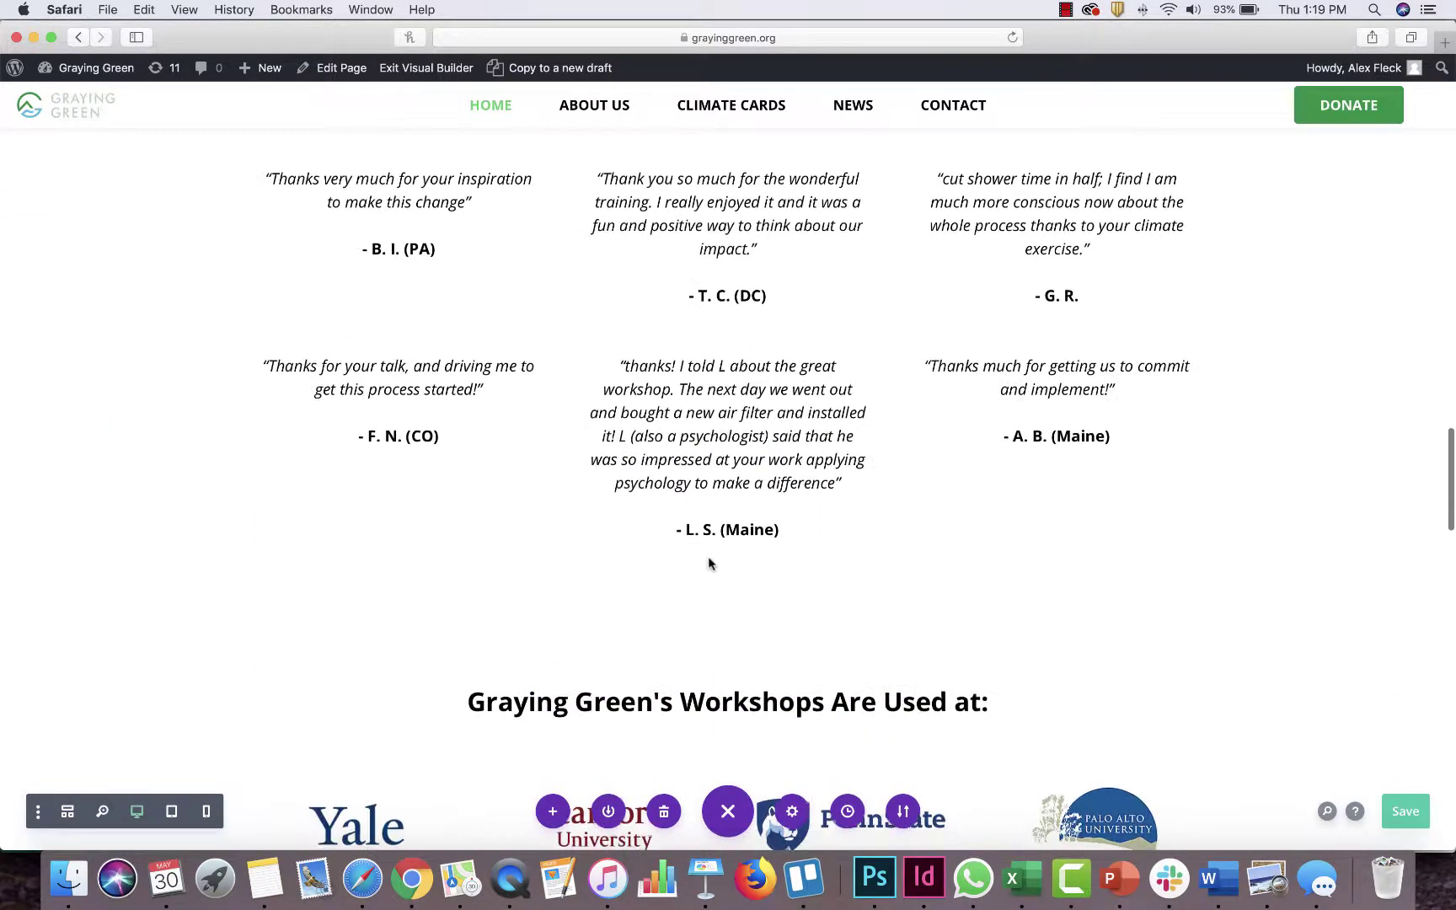
scroll(708, 563, "down", 3)
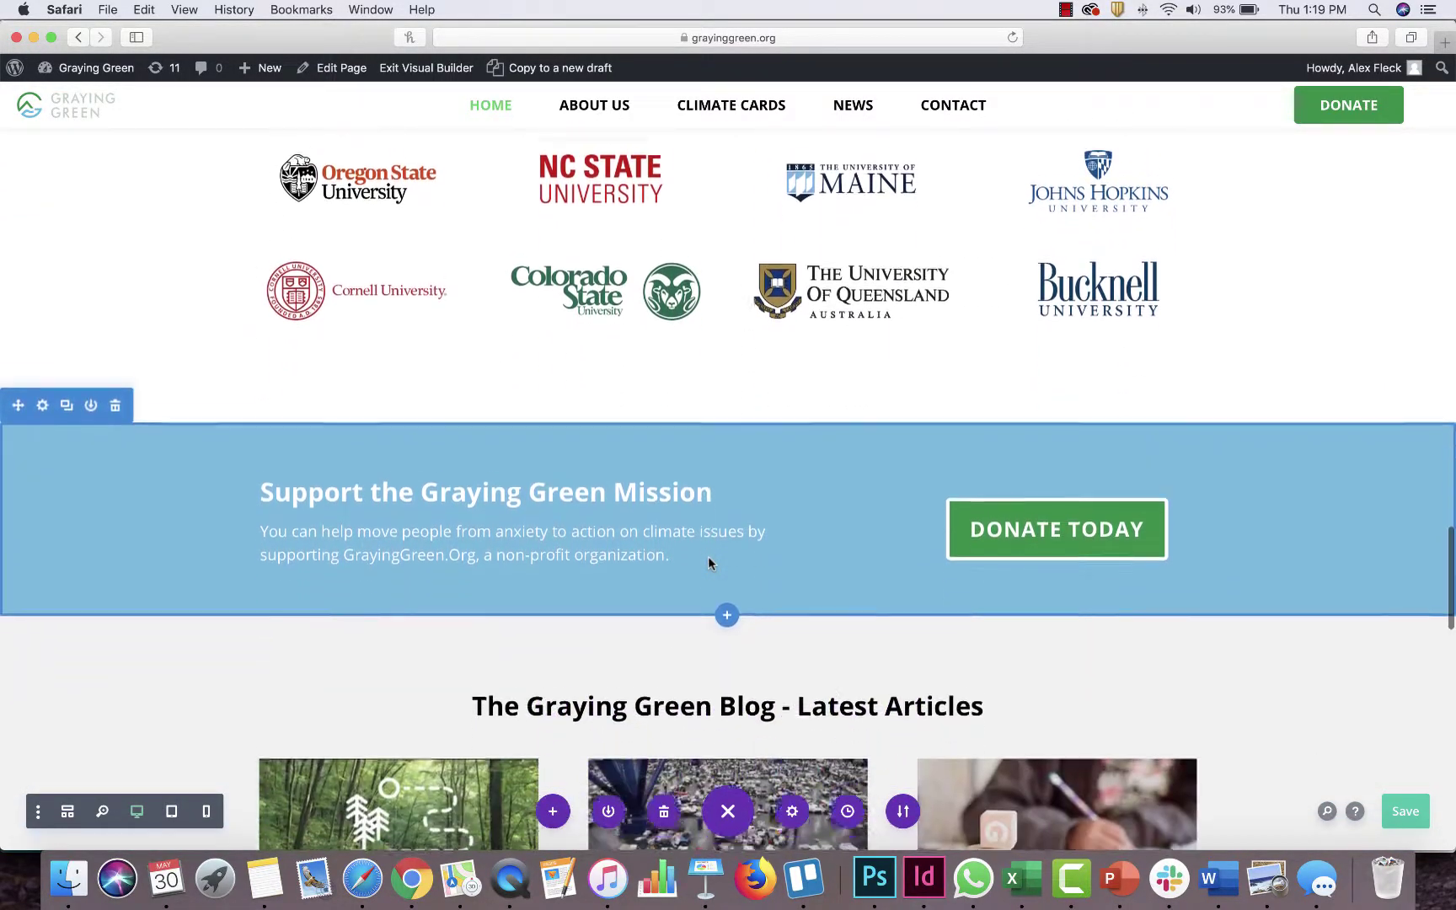